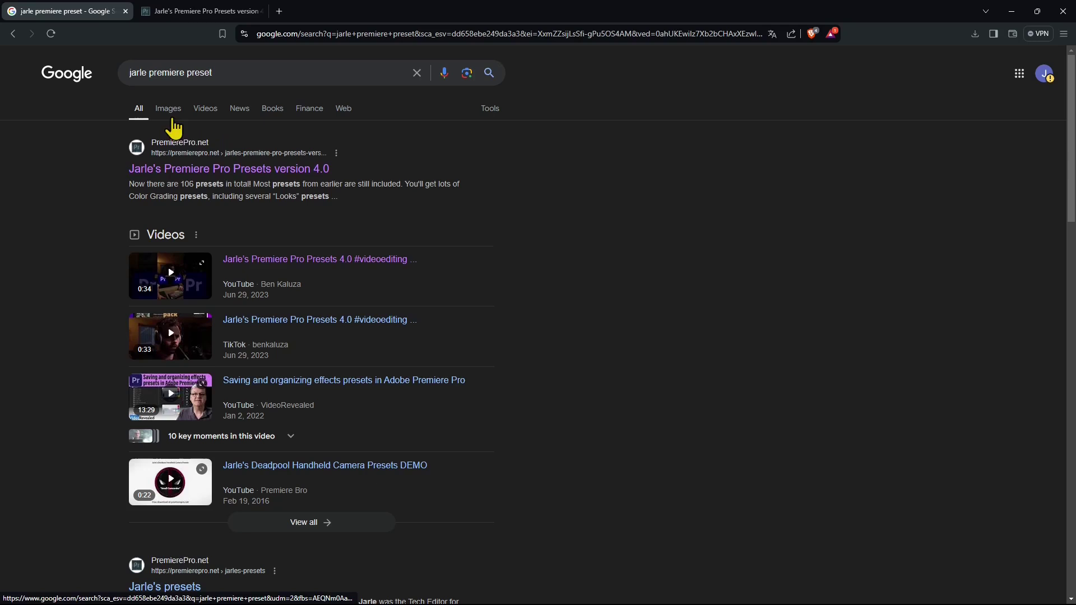
- From the 'jarle premiere preset' results, open PremierePro.net's 'Jarle's Premiere Pro Presets version 4.0'
double_click(139, 75)
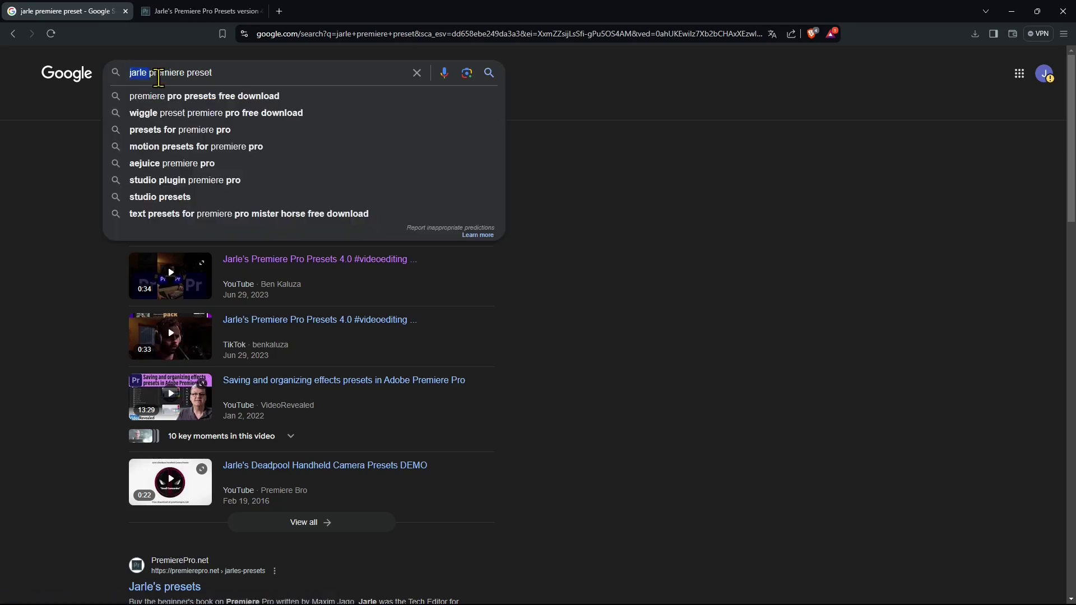
double_click(165, 73)
double_click(199, 73)
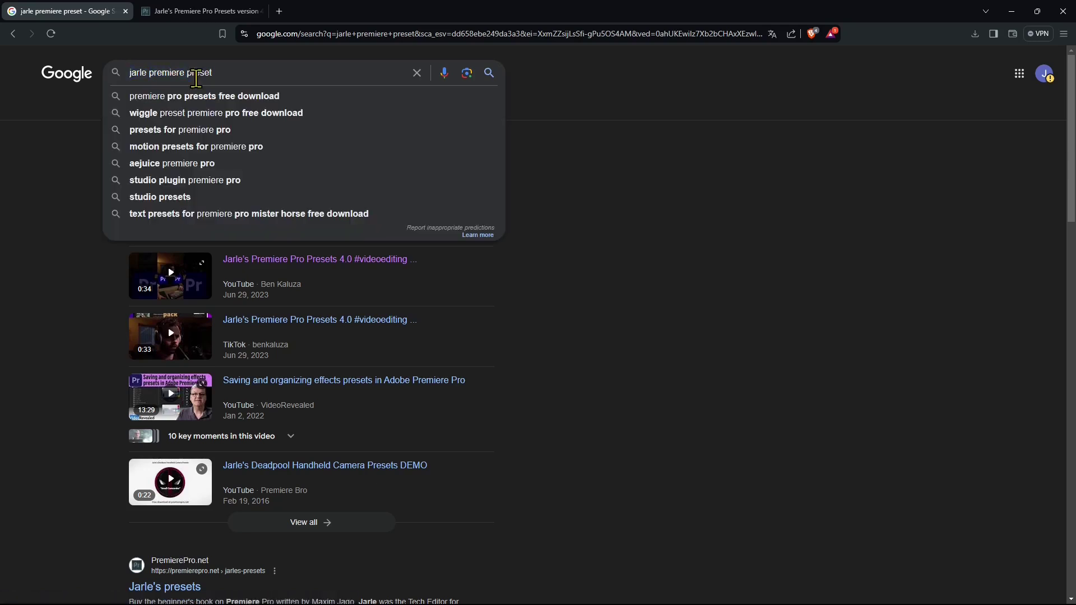
left_click(48, 183)
left_click(165, 181)
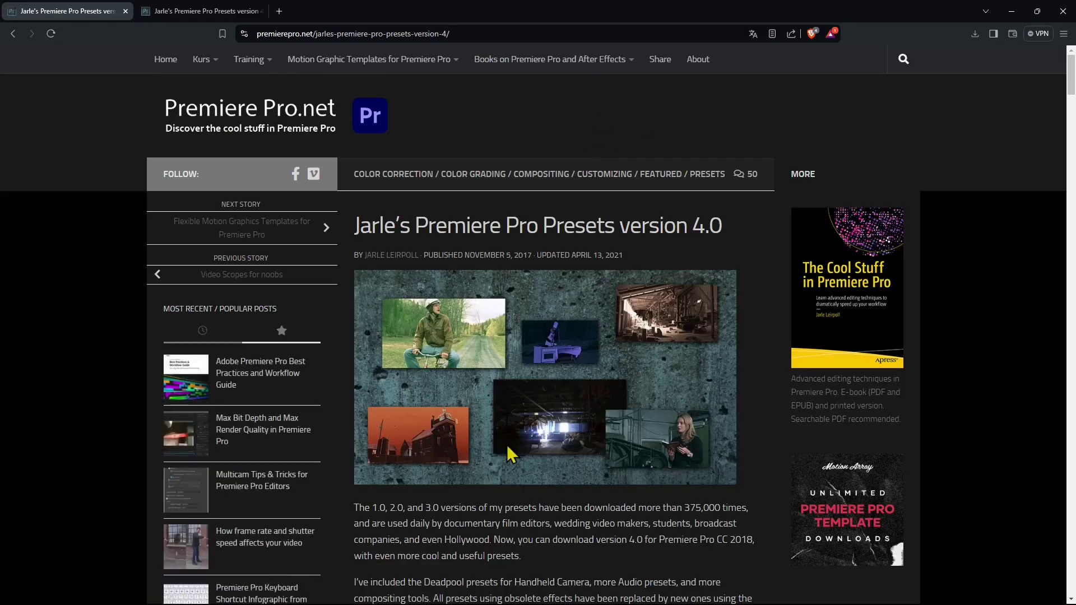
- Read through the version 4.0 article by scrolling down and back up
left_click_drag(551, 228, 618, 232)
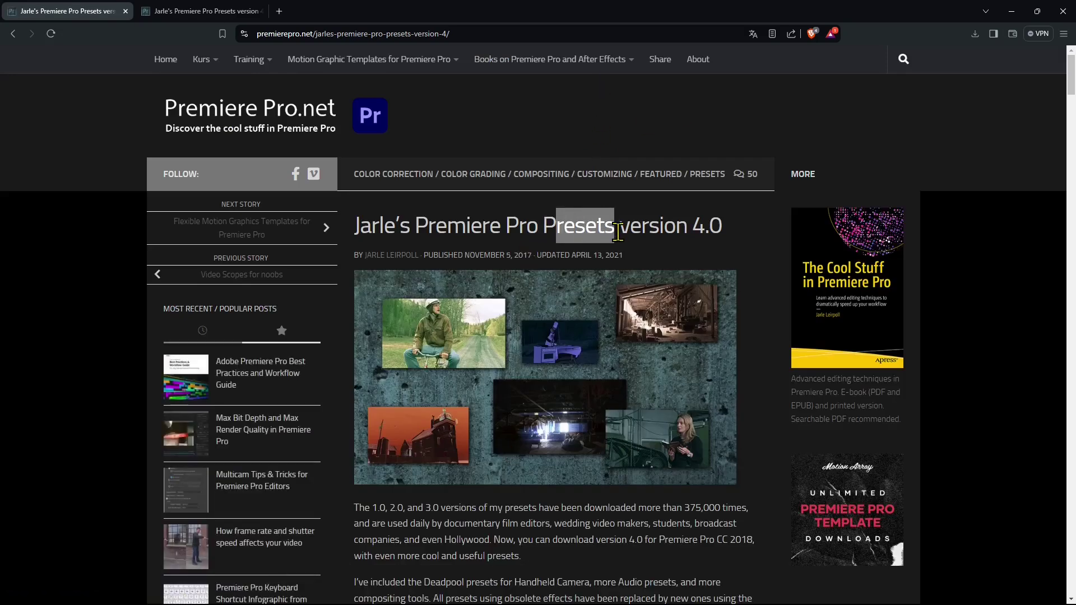
scroll(627, 464, "down", 4)
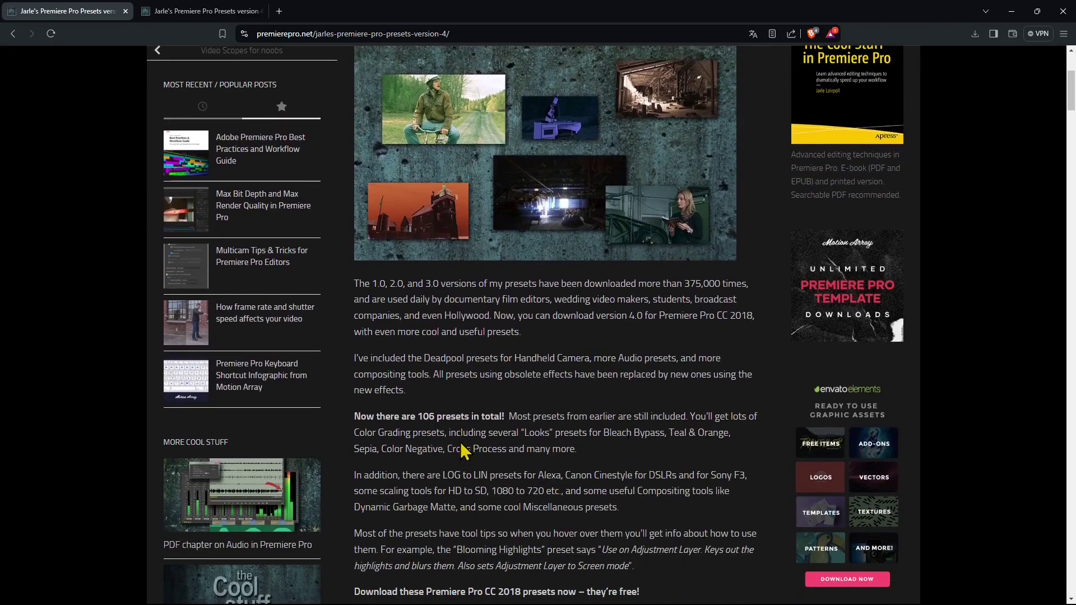
scroll(463, 448, "up", 4)
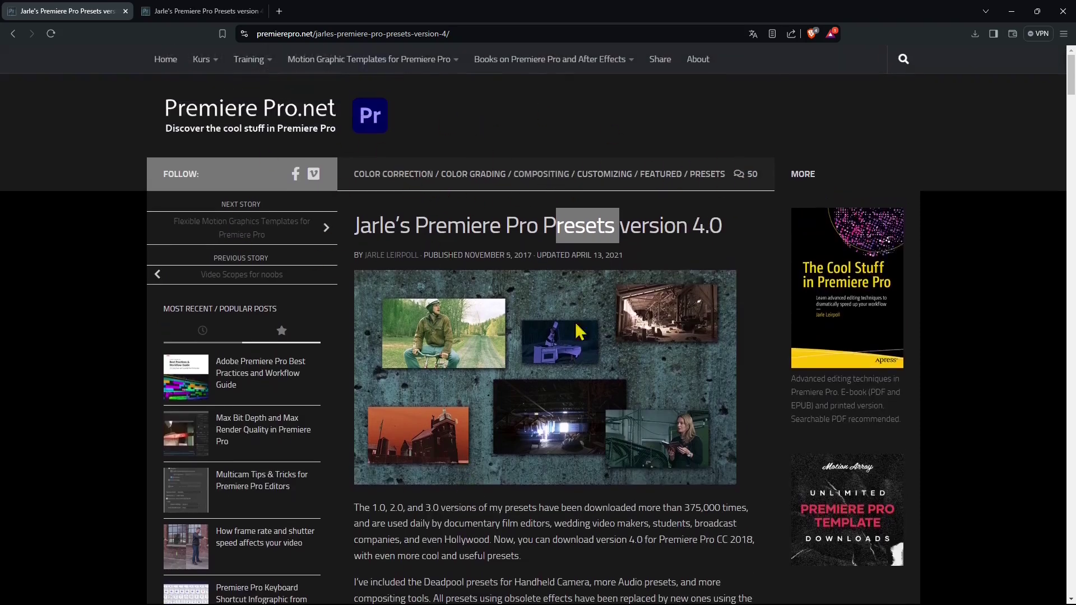
scroll(515, 235, "down", 8)
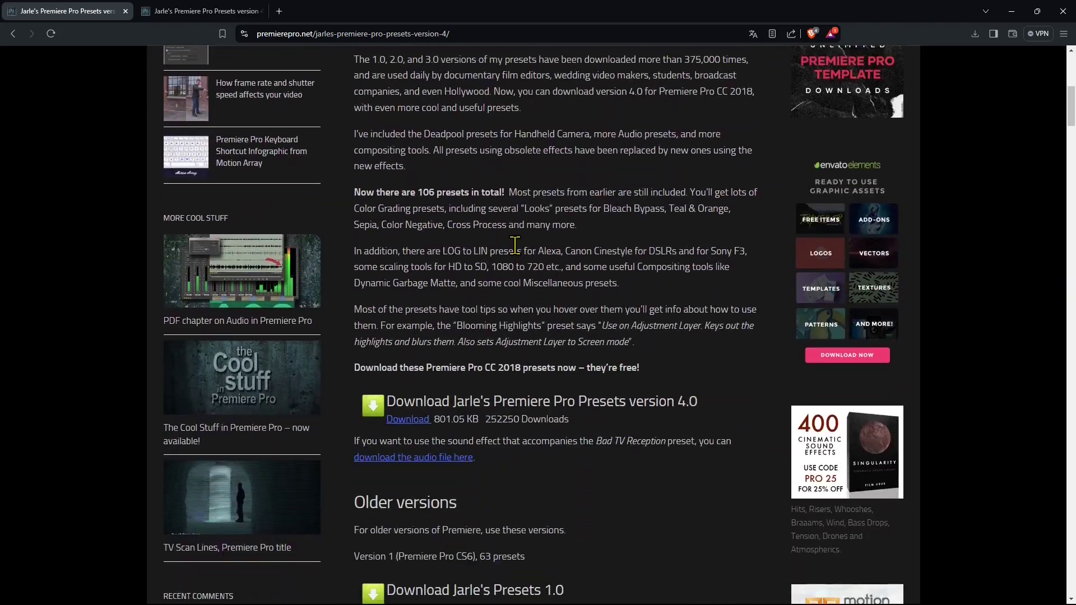
scroll(567, 378, "down", 4)
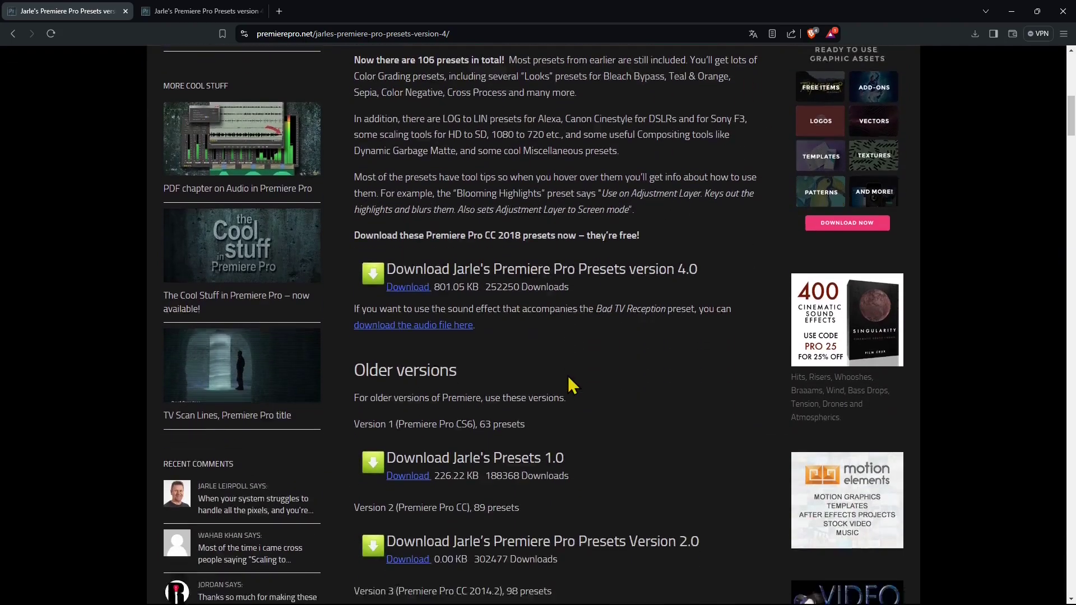
scroll(568, 375, "up", 4)
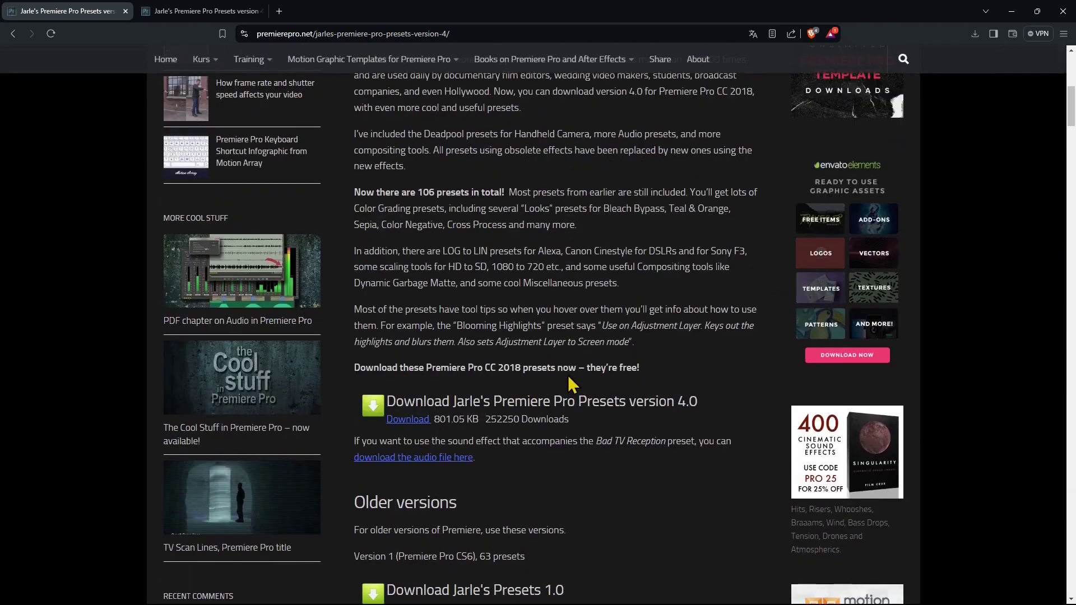
scroll(568, 375, "up", 8)
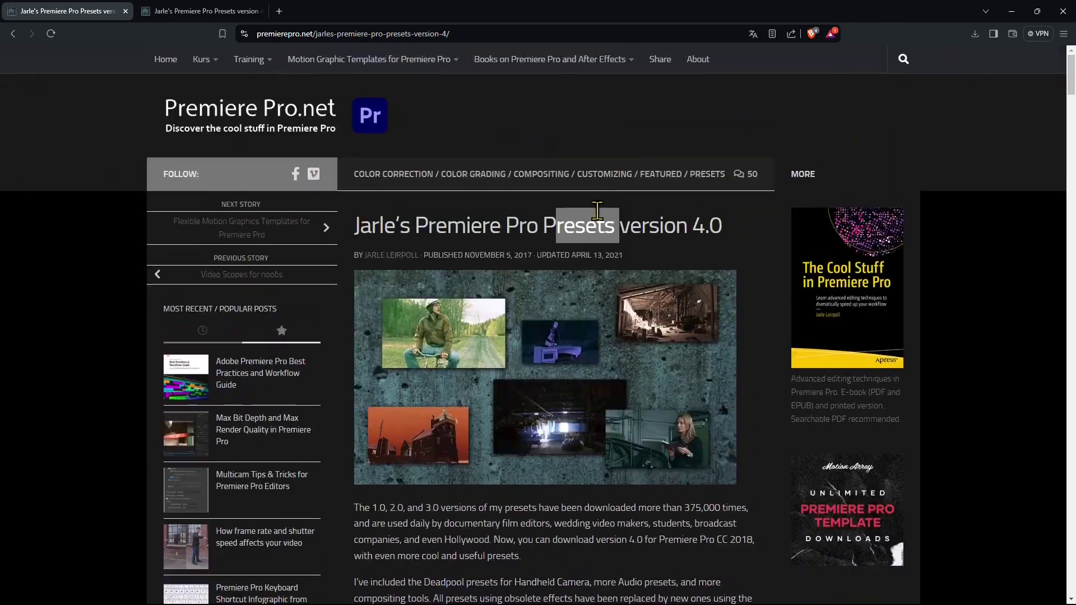
- Reopen the version 4.0 post via the Presets category and find its Premiere Pro CC 2018 download note
left_click(709, 175)
scroll(625, 317, "down", 6)
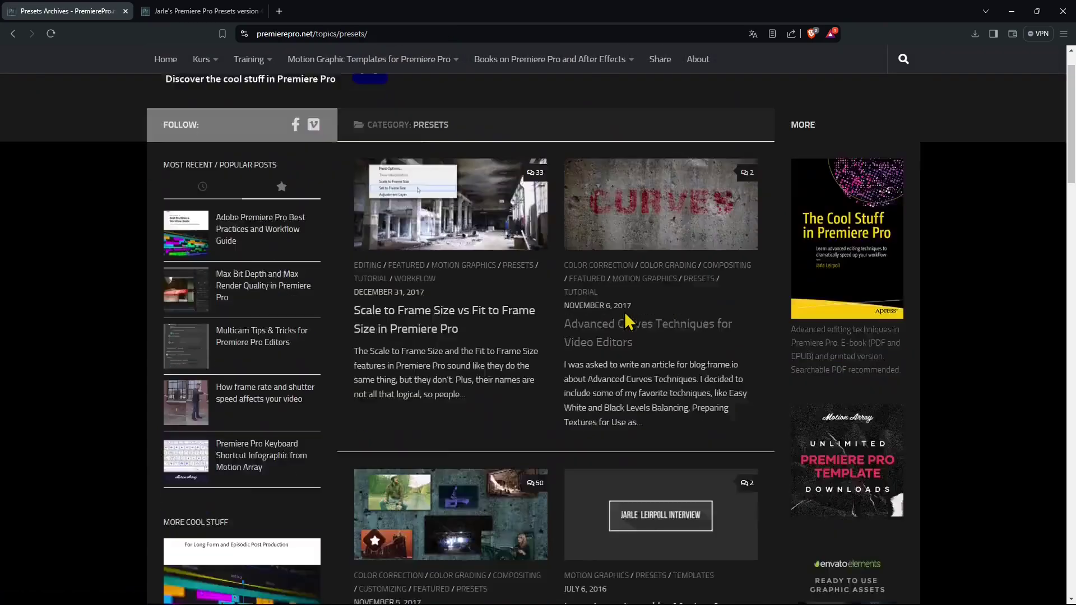
scroll(481, 385, "down", 3)
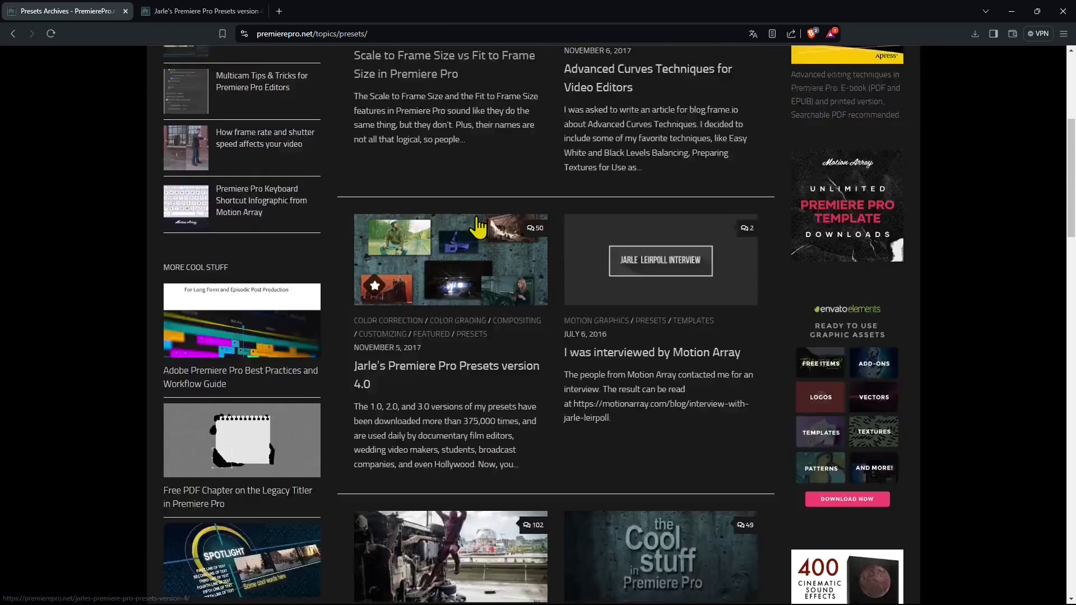
left_click(420, 291)
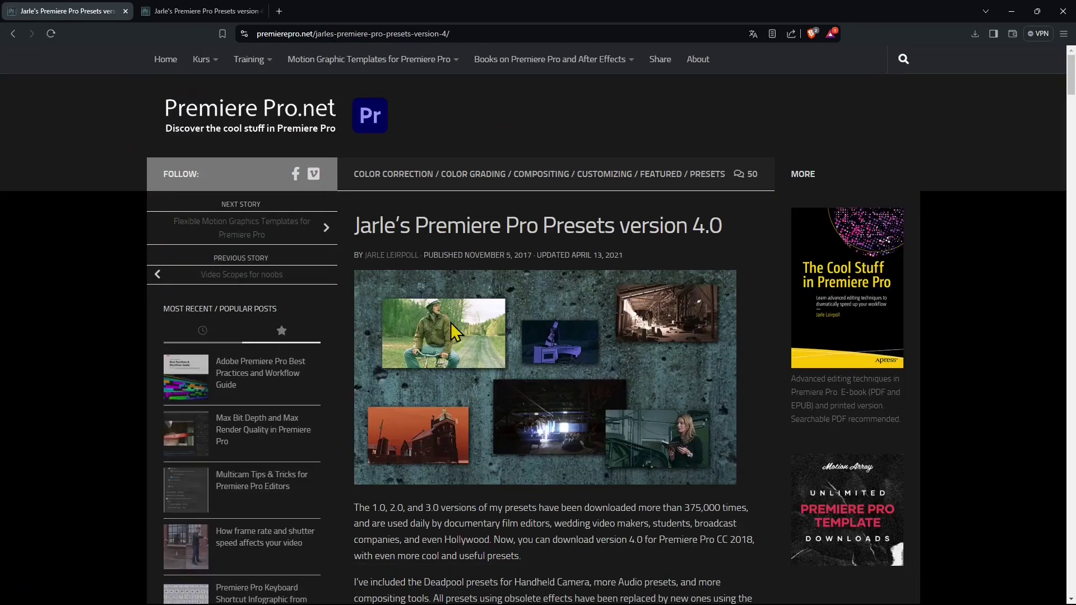
scroll(461, 334, "down", 7)
scroll(460, 335, "down", 6)
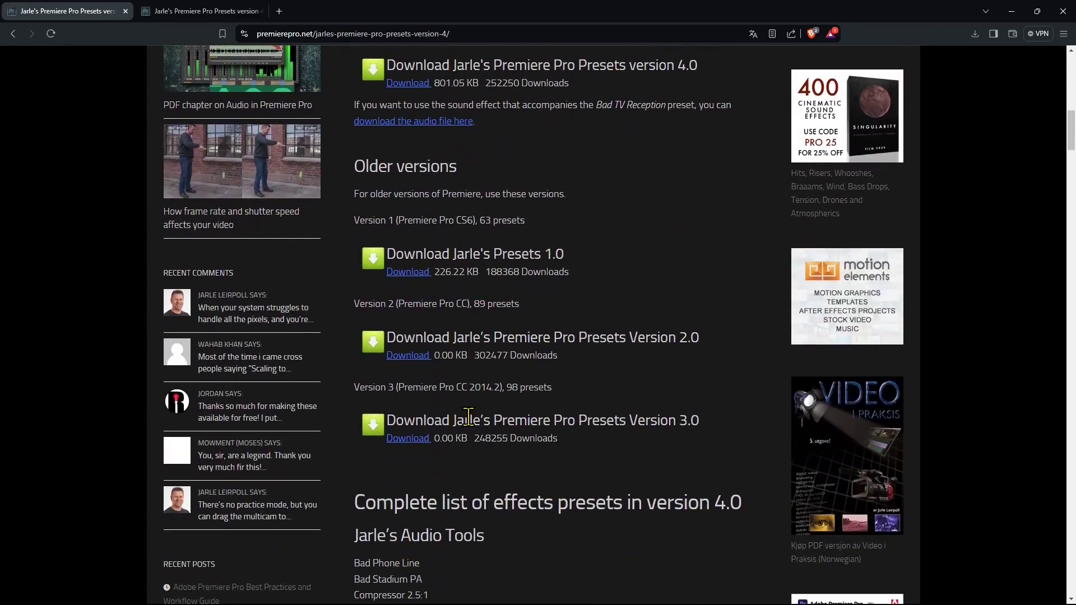
scroll(468, 418, "up", 4)
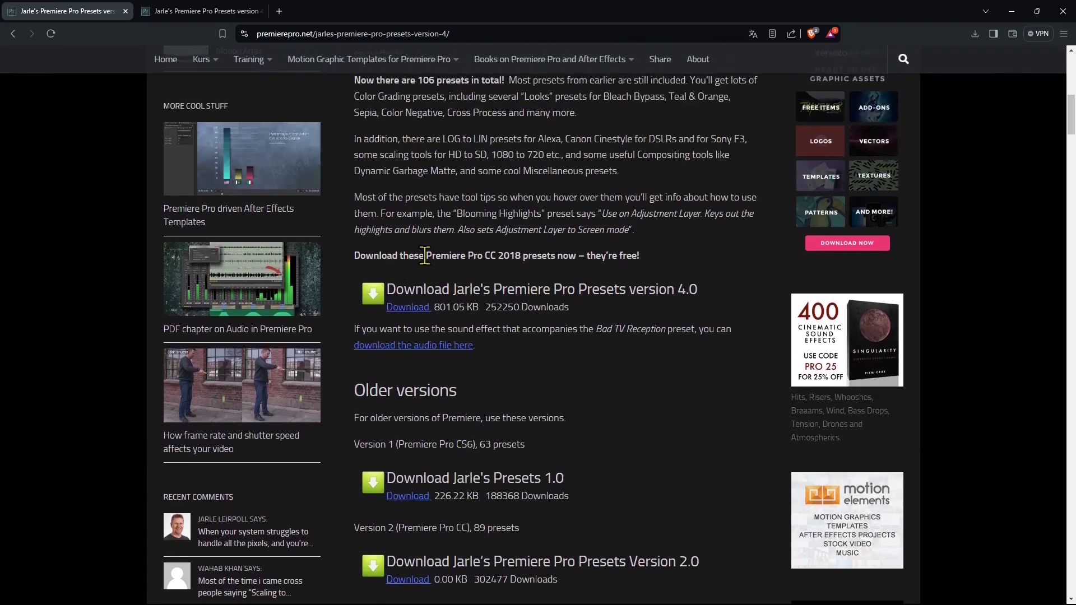
left_click_drag(427, 262, 524, 258)
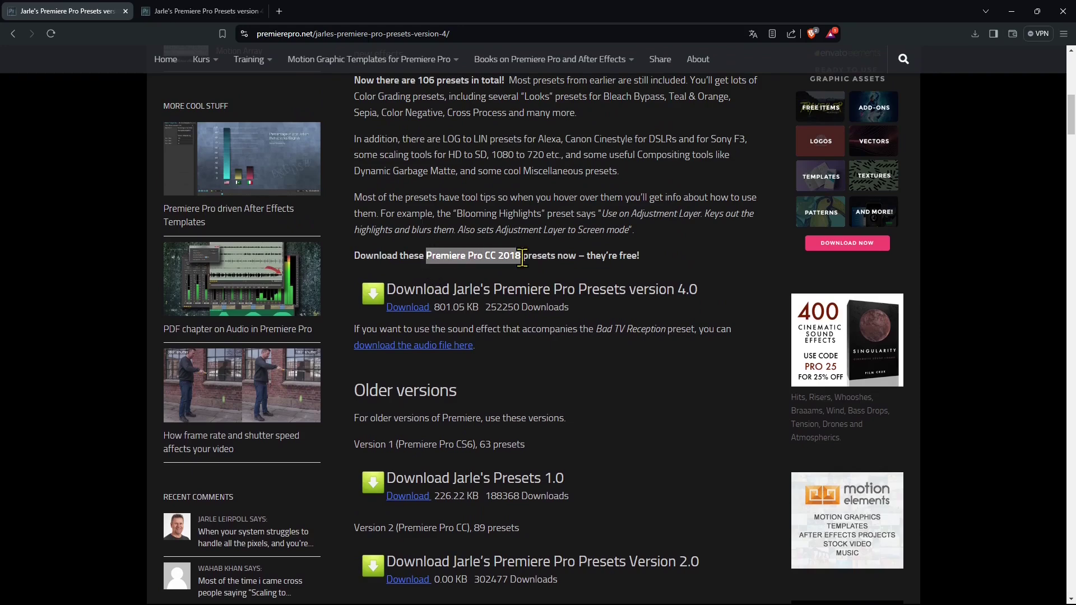
left_click(512, 284)
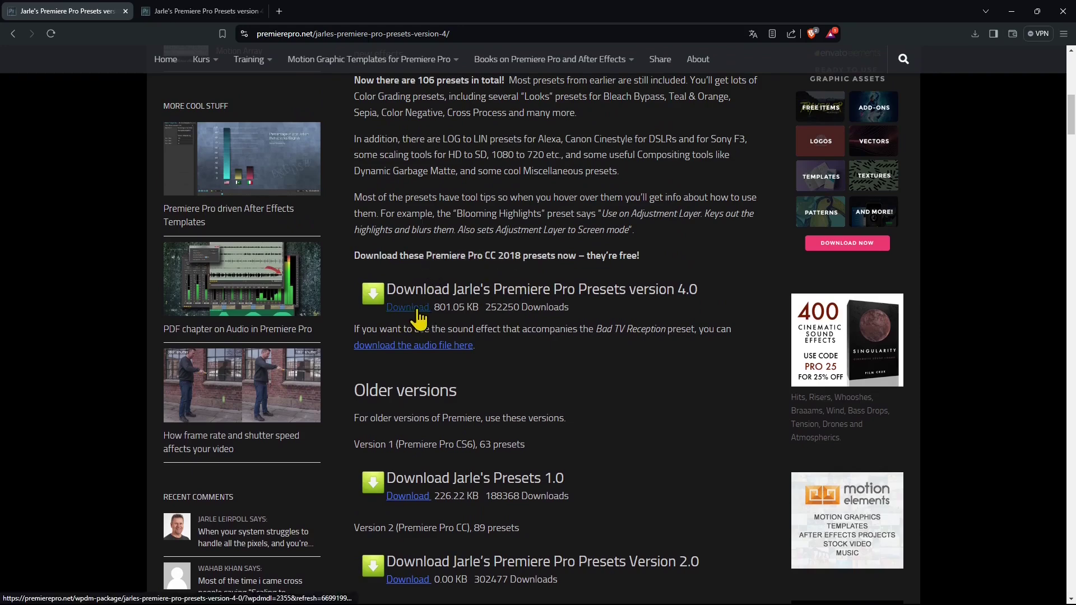
- Start the version 4.0 download and check the existing Jarles_Presets_4.0 zip in the Download folder
left_click(418, 309)
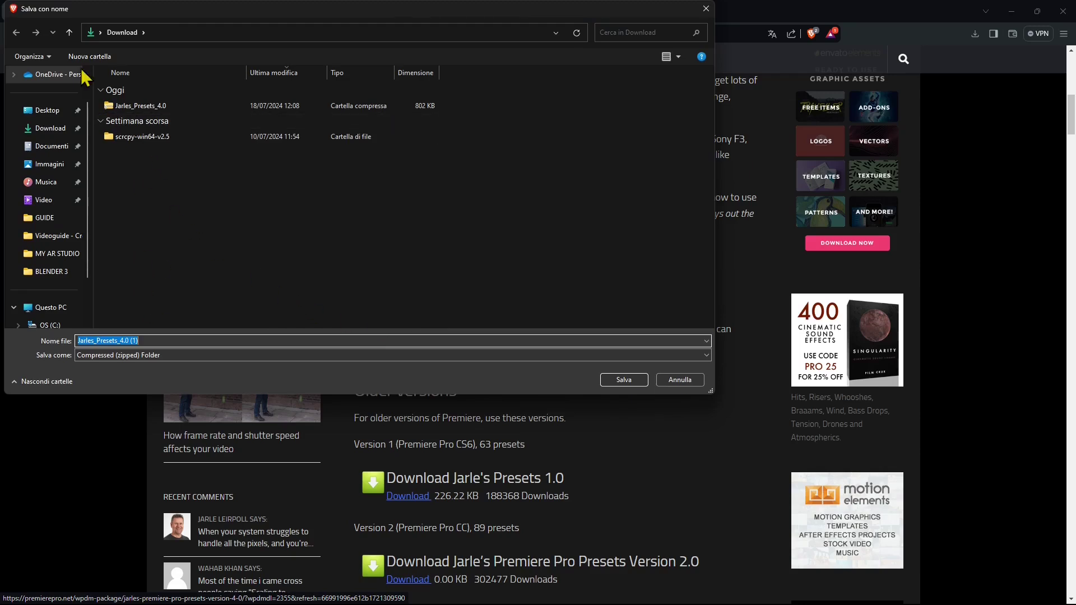
left_click(138, 107)
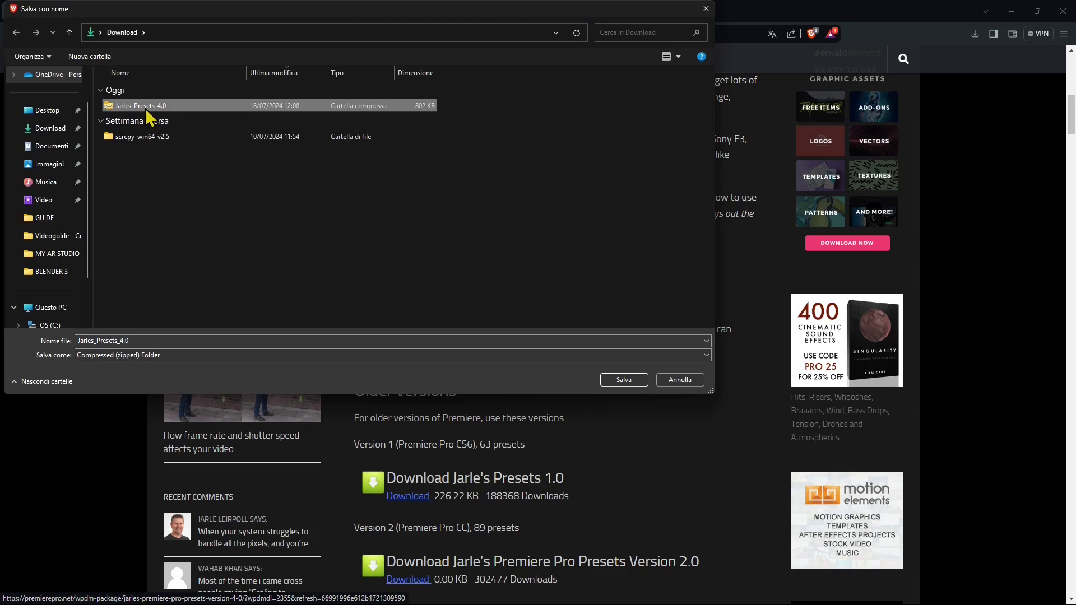
right_click(145, 108)
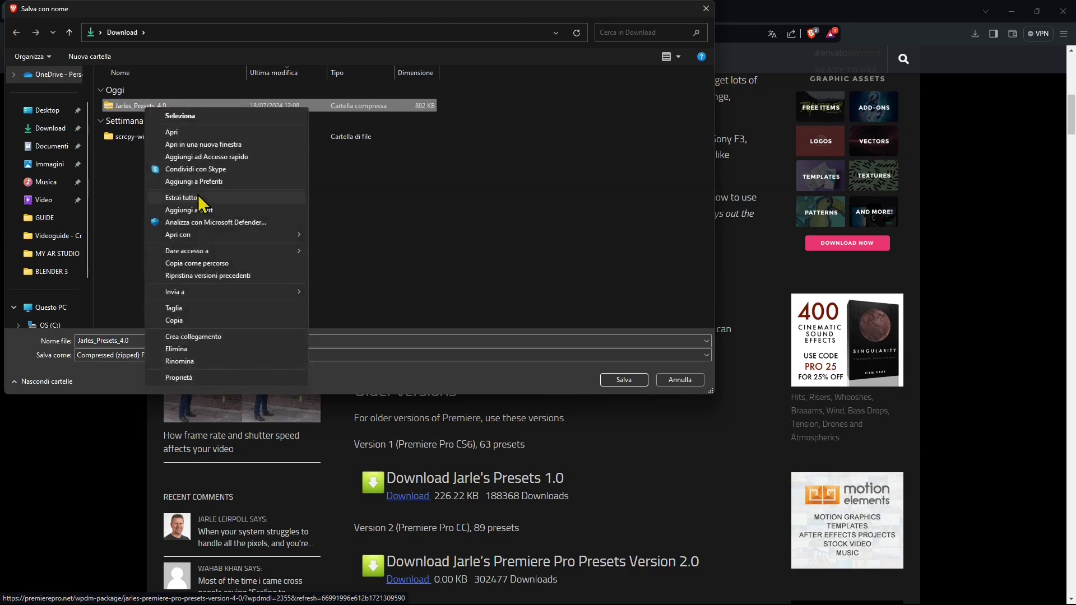
left_click(199, 196)
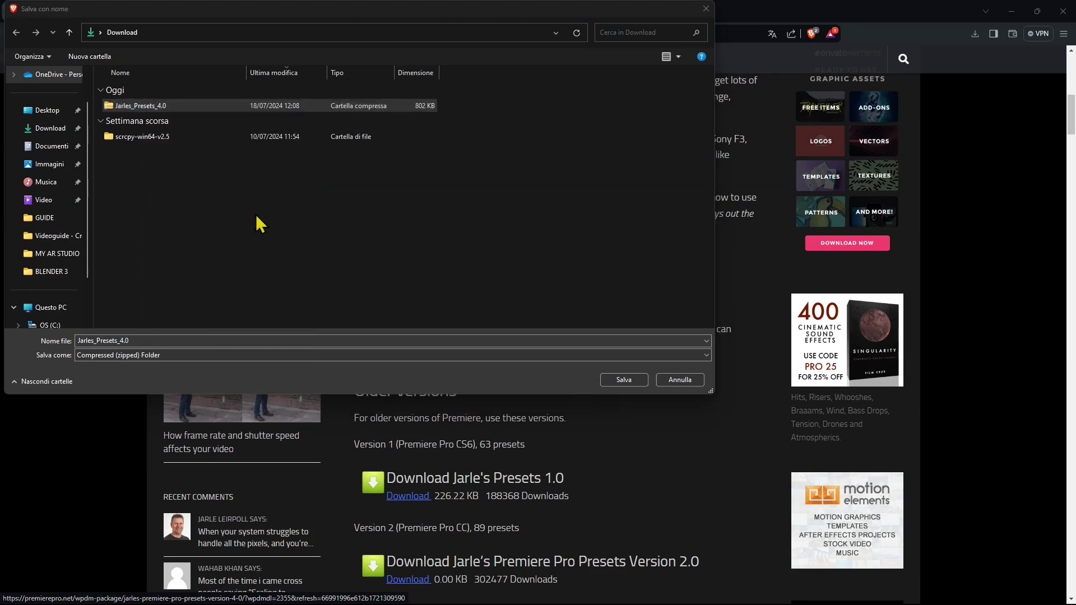
- Cancel saving the duplicate zip and create a new sequence from MOV_3604.mp4
left_click(680, 380)
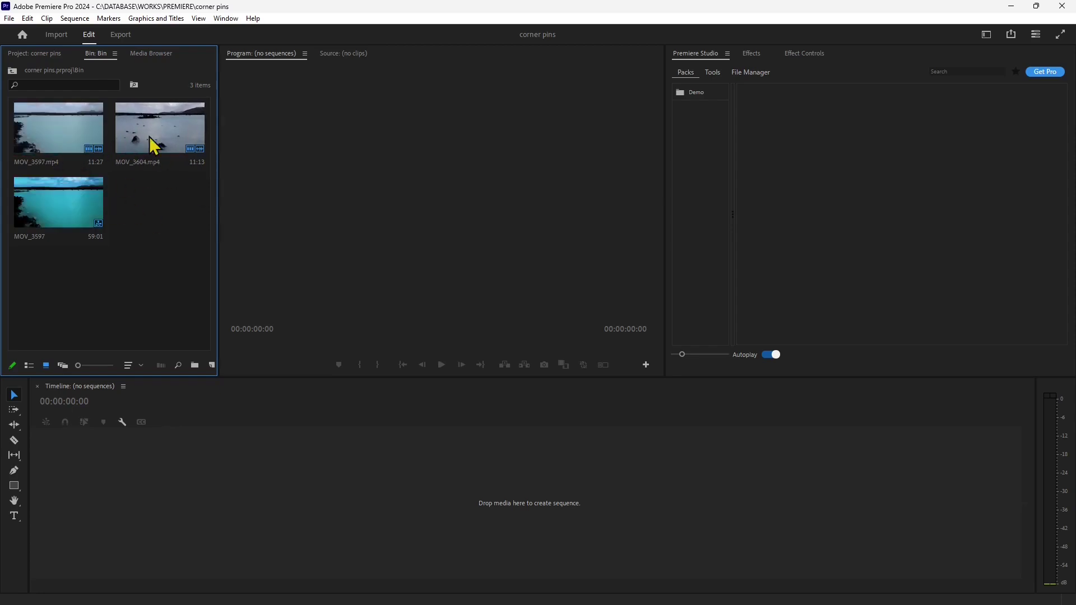
left_click(169, 161)
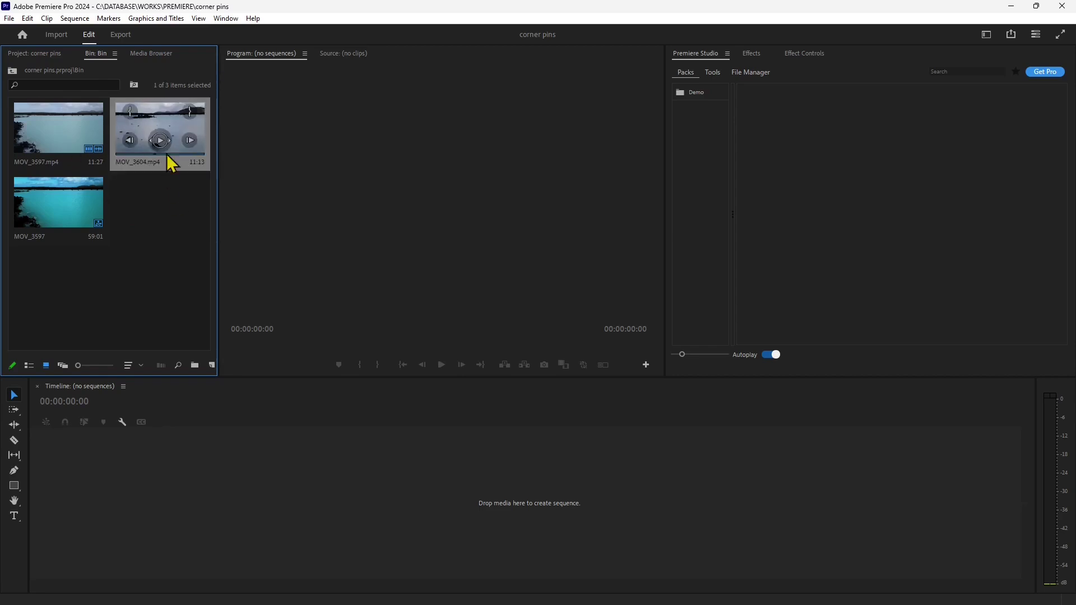
left_click_drag(168, 127, 180, 455)
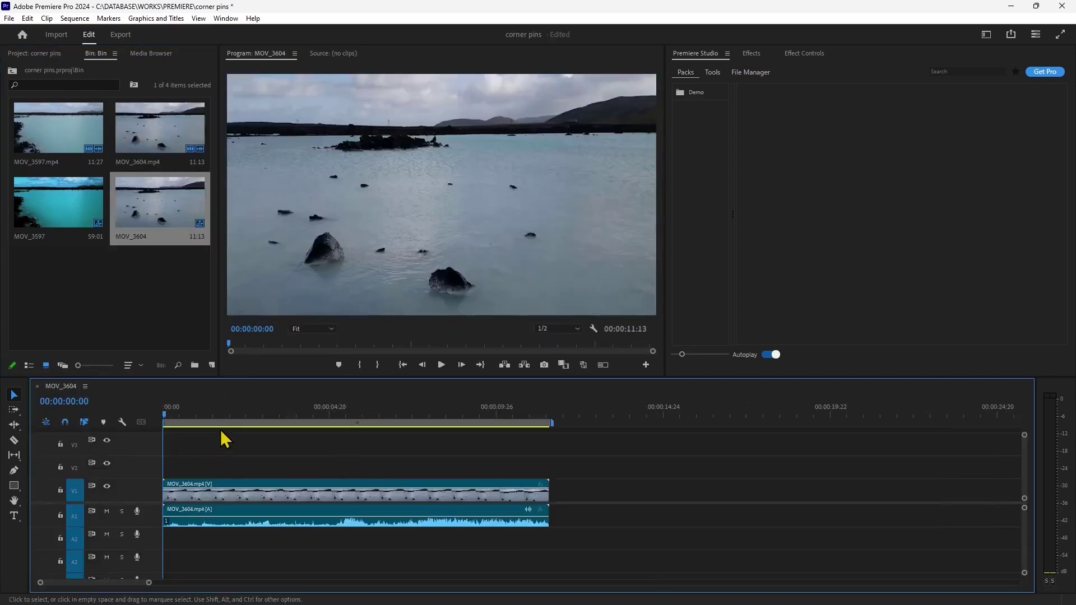
- Scrub MOV_3604 to about 00:00:05:22 and back, then move the Effects panel first
left_click_drag(232, 428, 360, 443)
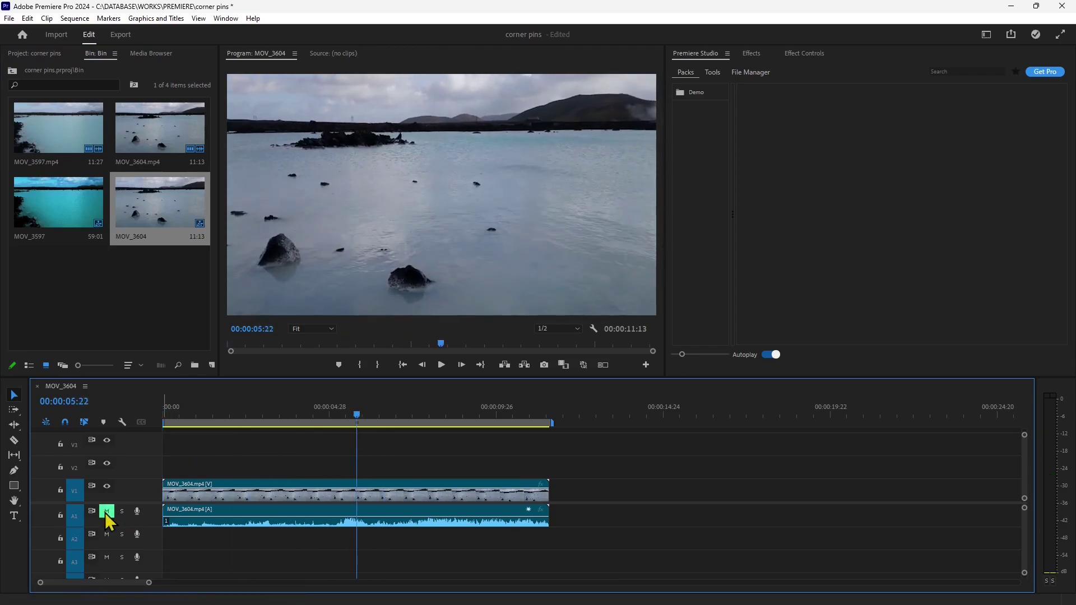
left_click_drag(356, 421, 266, 451)
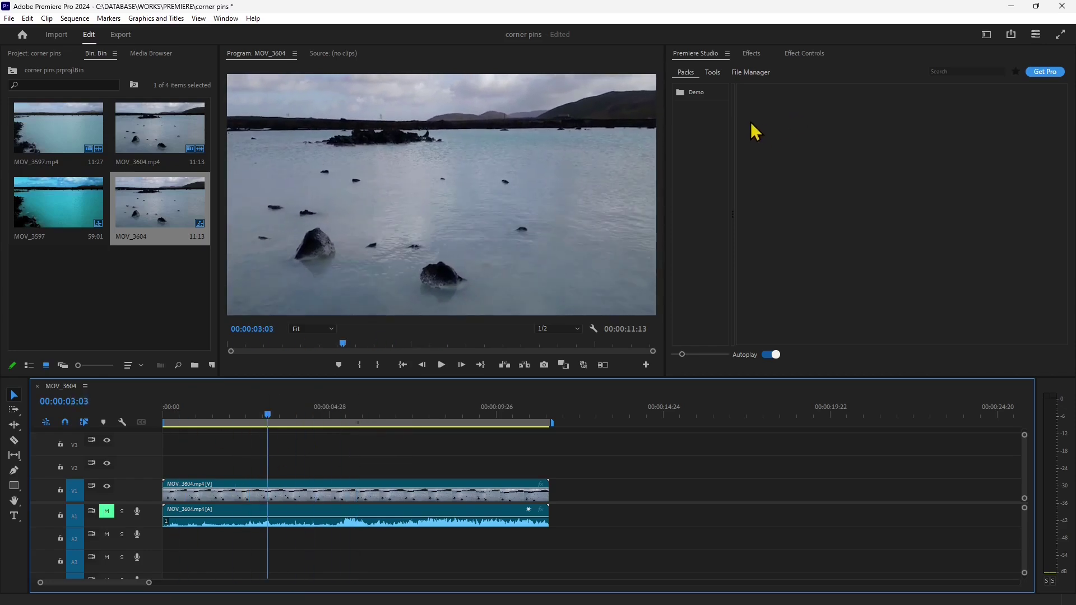
left_click(752, 55)
left_click_drag(752, 57, 704, 59)
- Expand the Effects panel's Presets folder and choose Import Presets from its context menu
left_click(226, 19)
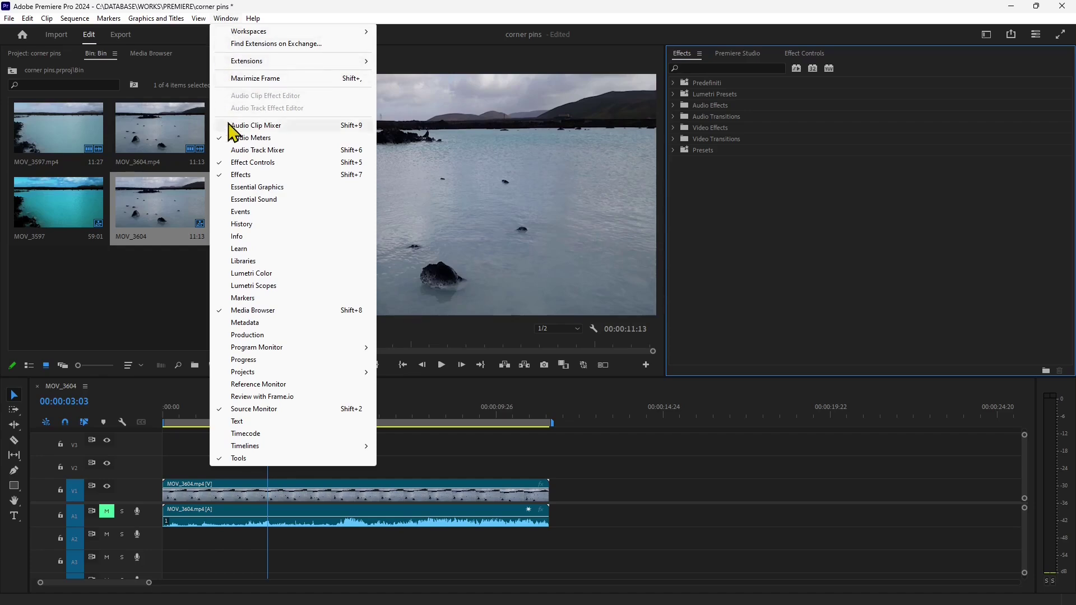
left_click(358, 8)
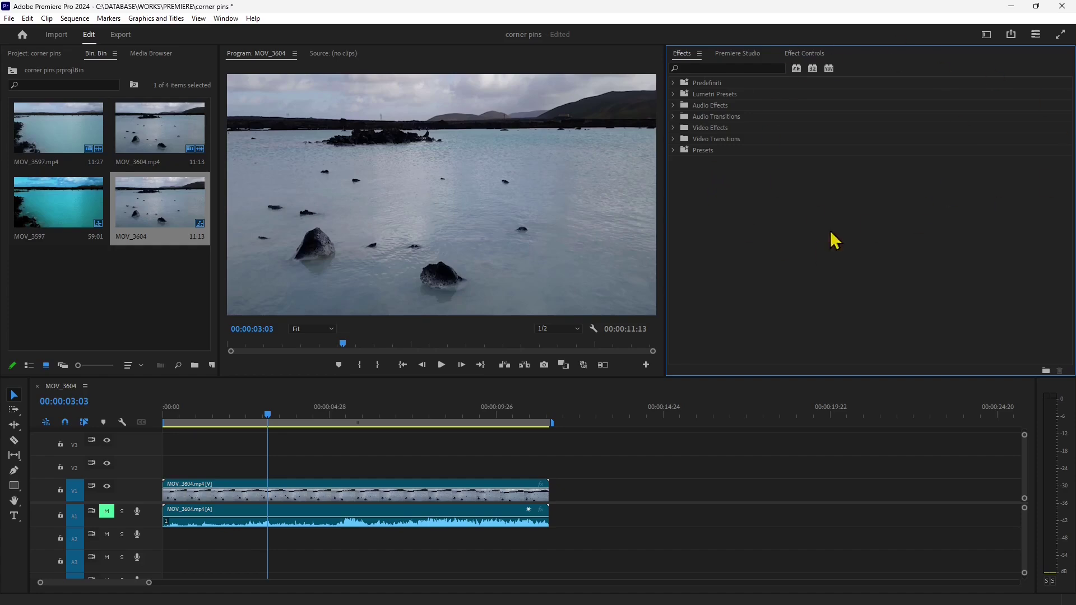
left_click(701, 151)
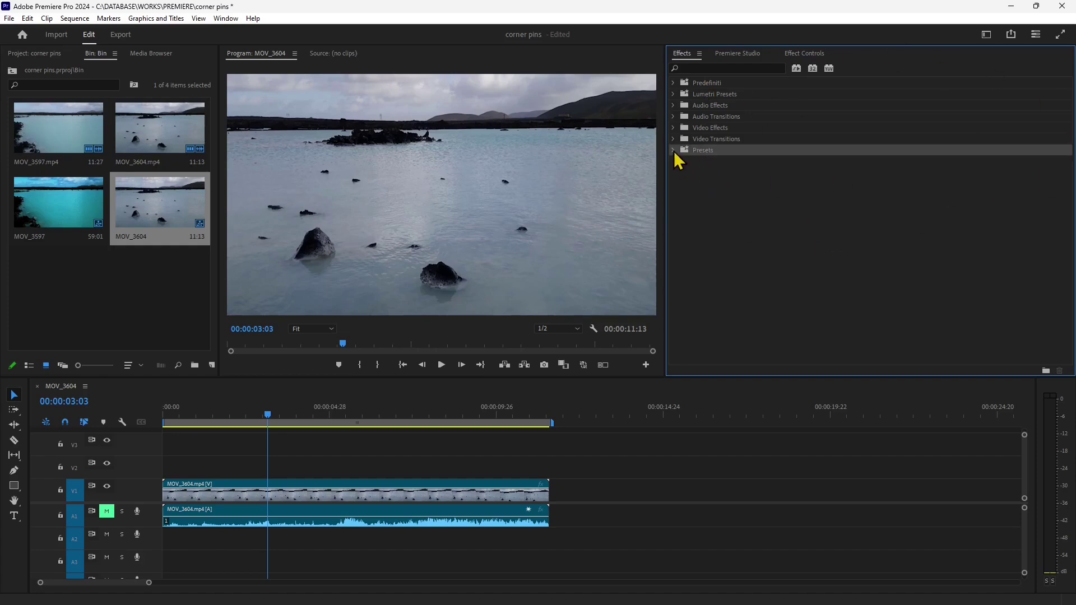
left_click(675, 152)
right_click(705, 160)
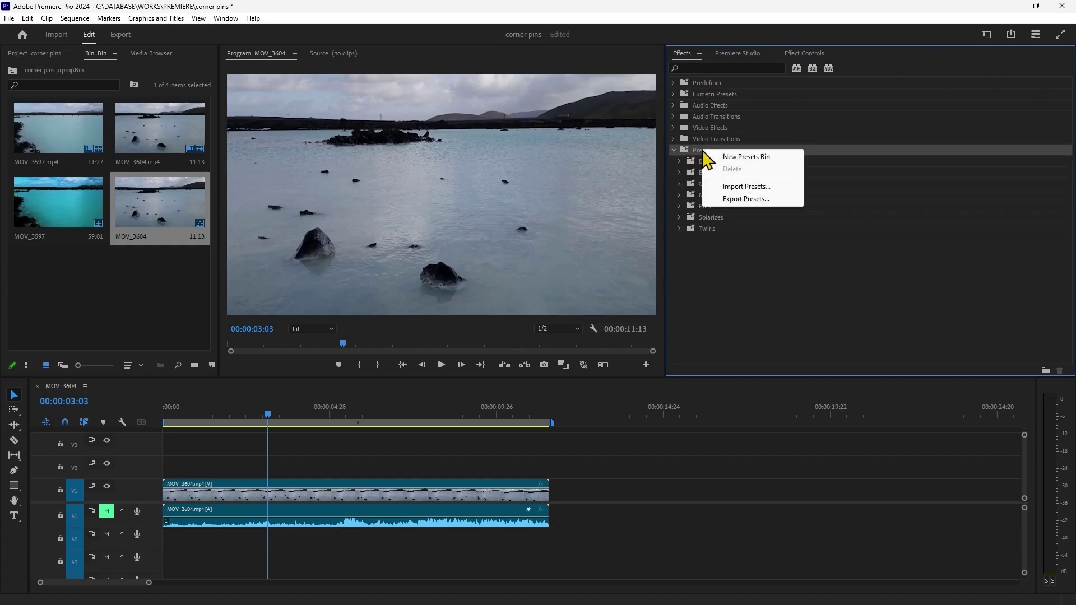
left_click(737, 190)
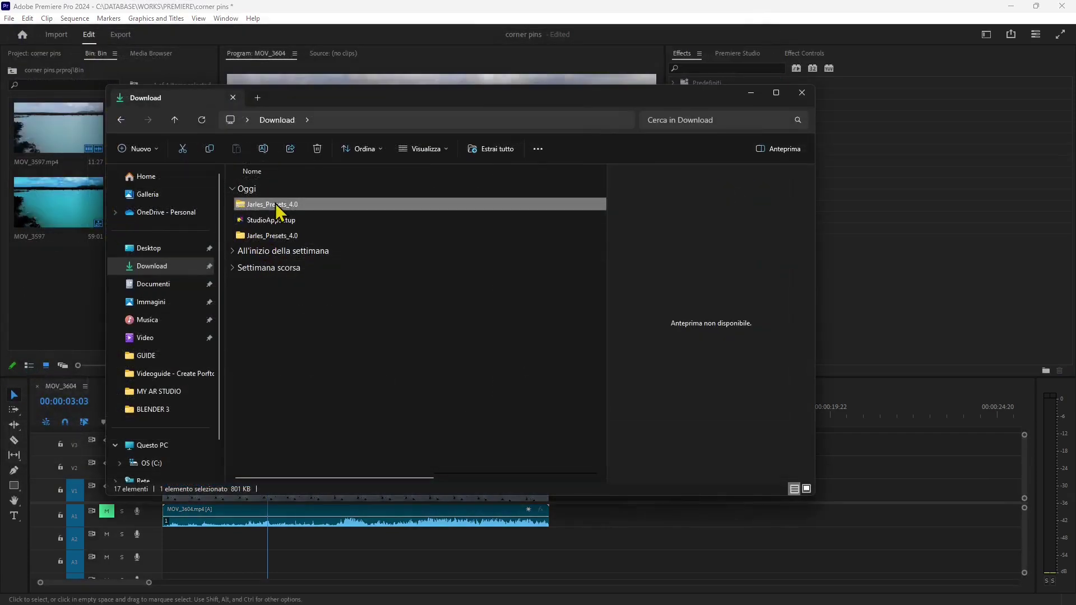
- Delete the Jarles_Presets_4.0 zip from Download and minimize File Explorer
left_click(271, 305)
left_click(287, 209)
key("Delete")
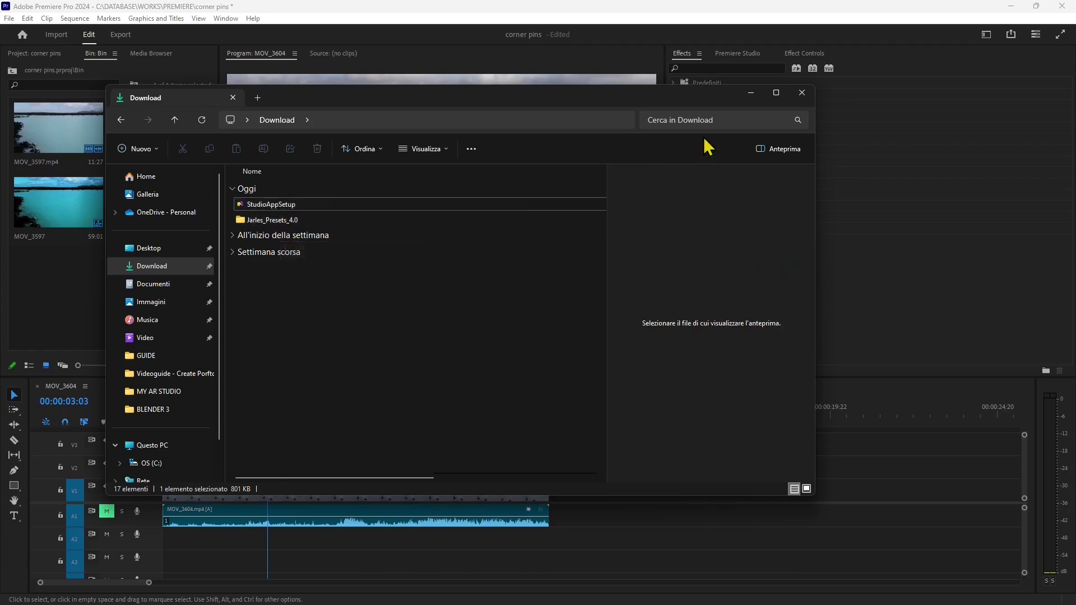
left_click(751, 93)
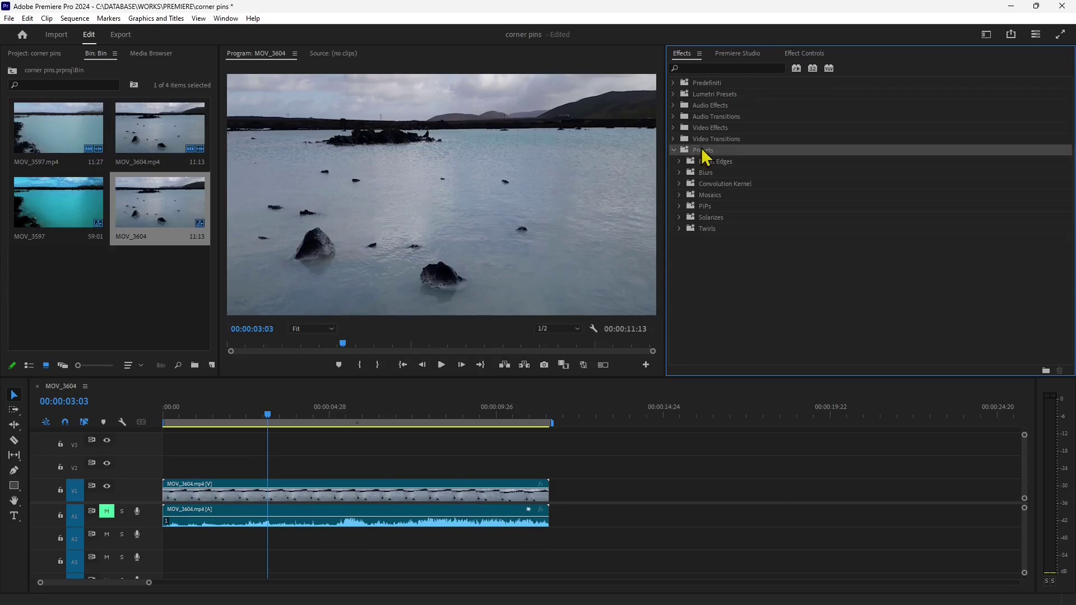
- Import Jarle's Presets 4.0.prfpset from Download > Jarles_Presets_4.0 through Import Presets
right_click(704, 151)
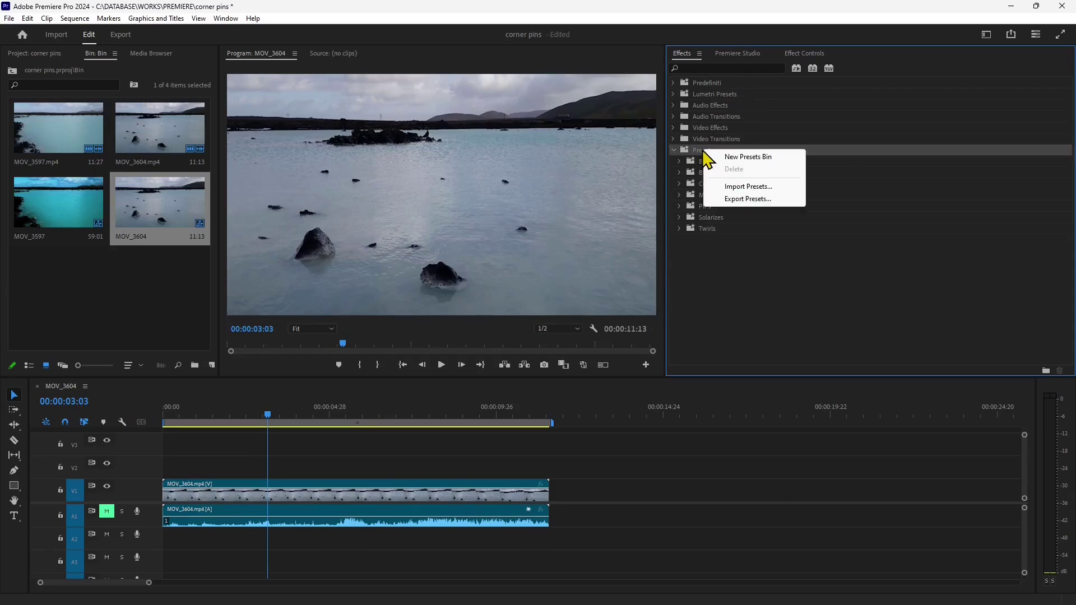
left_click(749, 186)
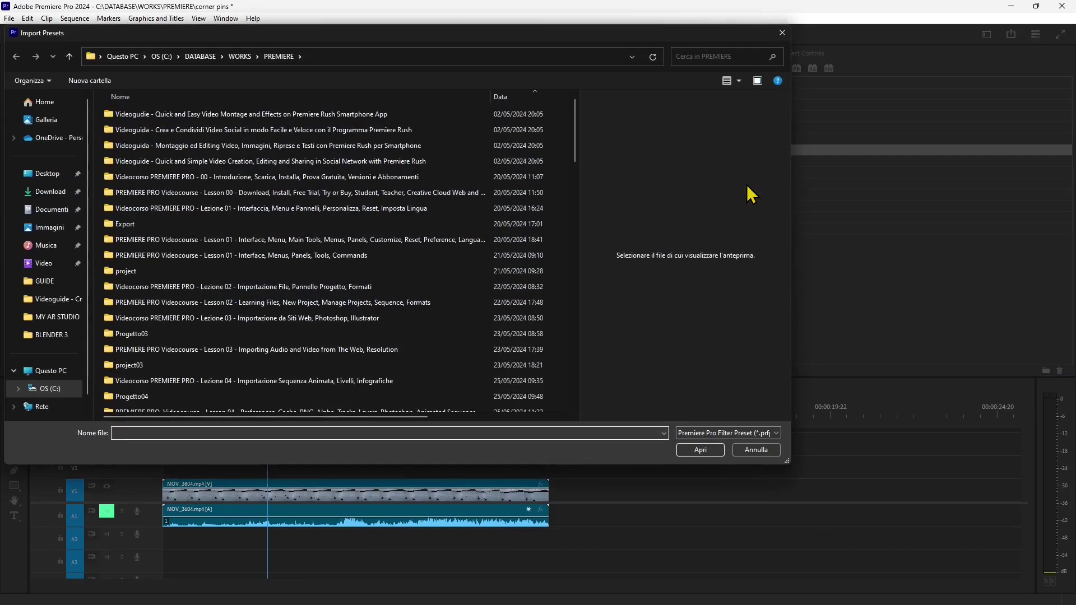
left_click(49, 197)
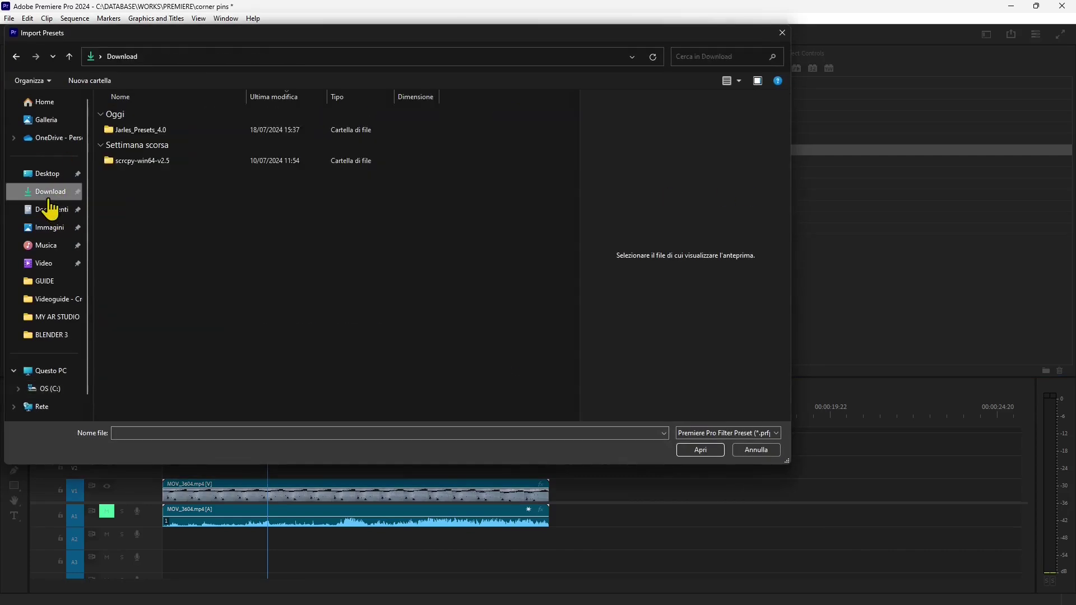
left_click(132, 130)
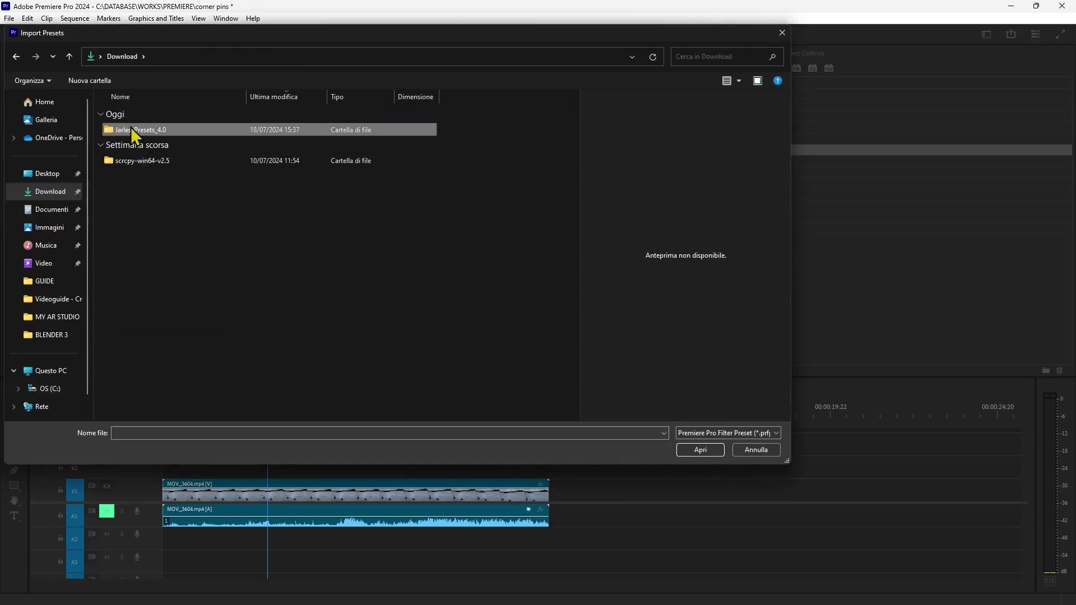
double_click(127, 132)
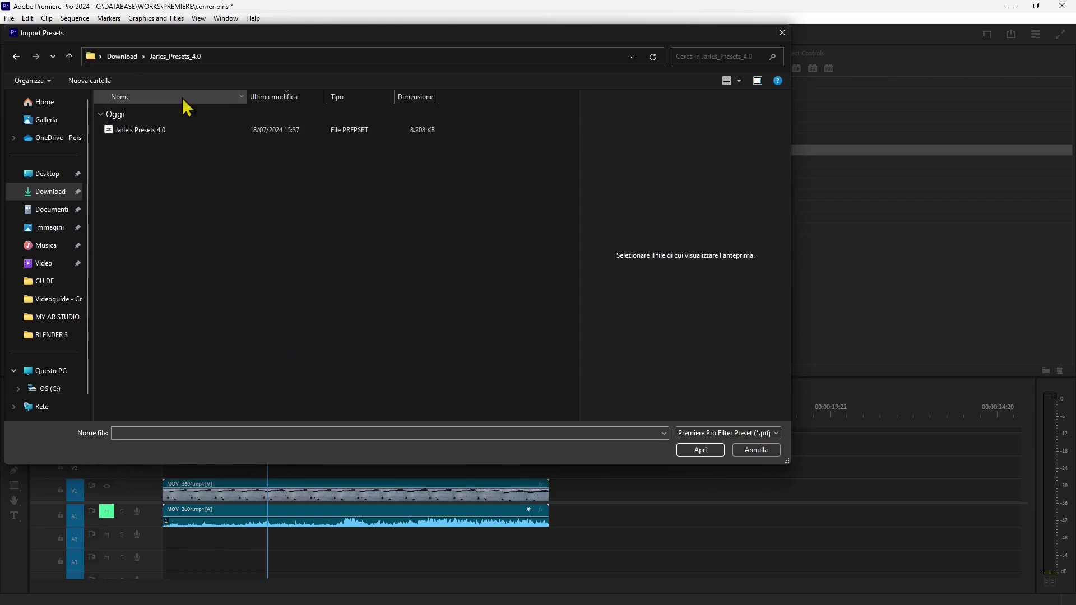
left_click(143, 135)
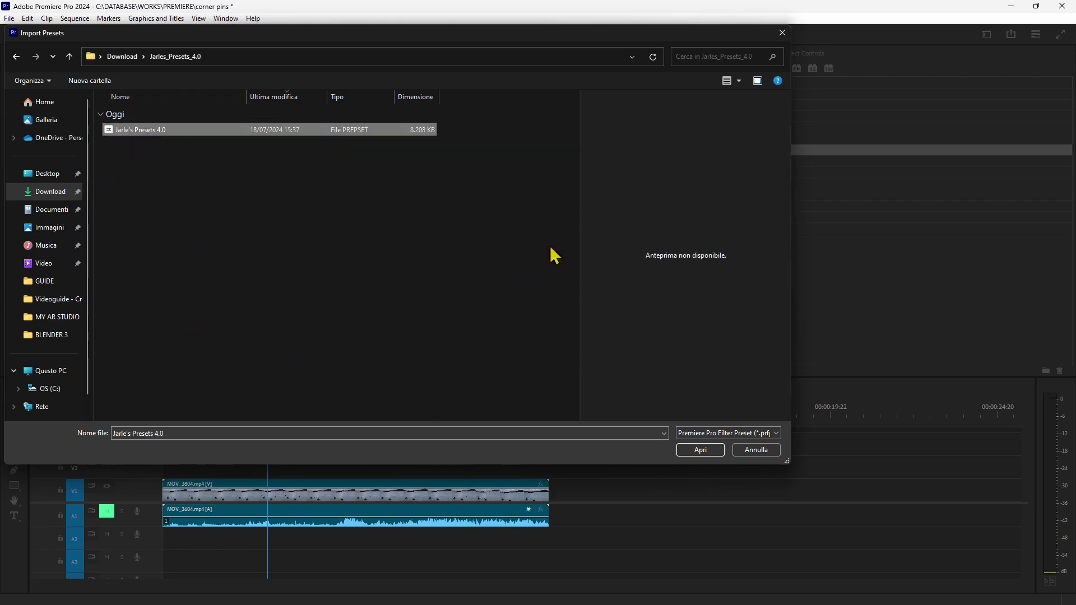
left_click(740, 435)
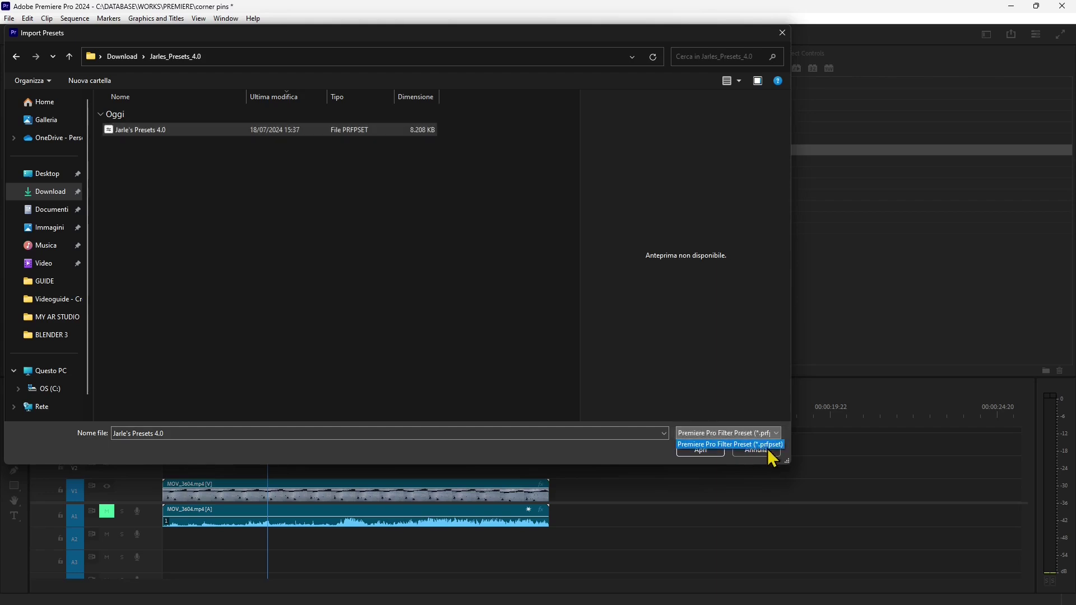
left_click(697, 374)
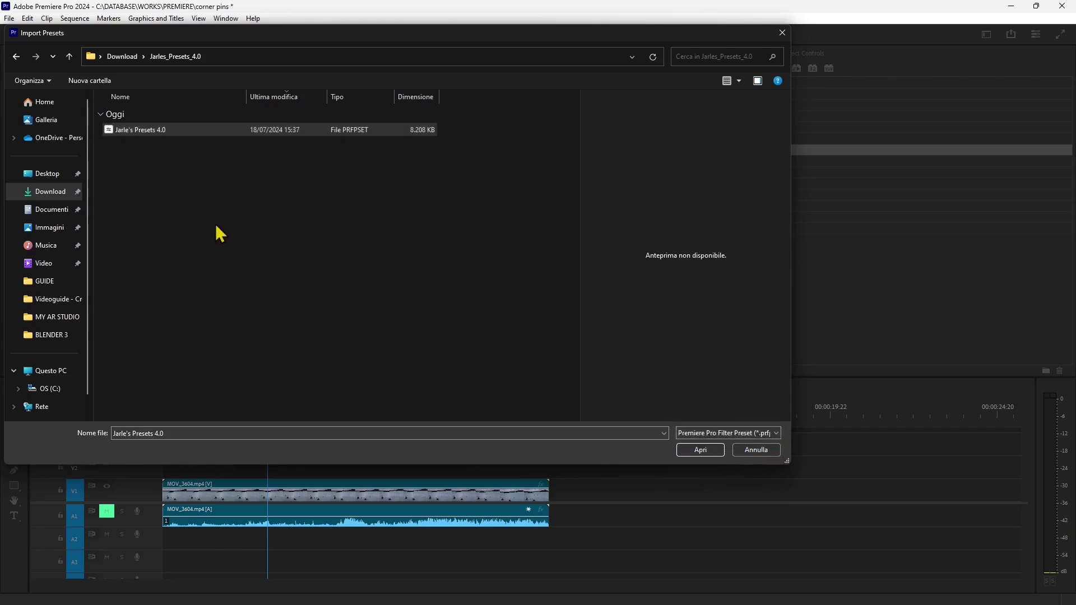
left_click(149, 136)
double_click(149, 136)
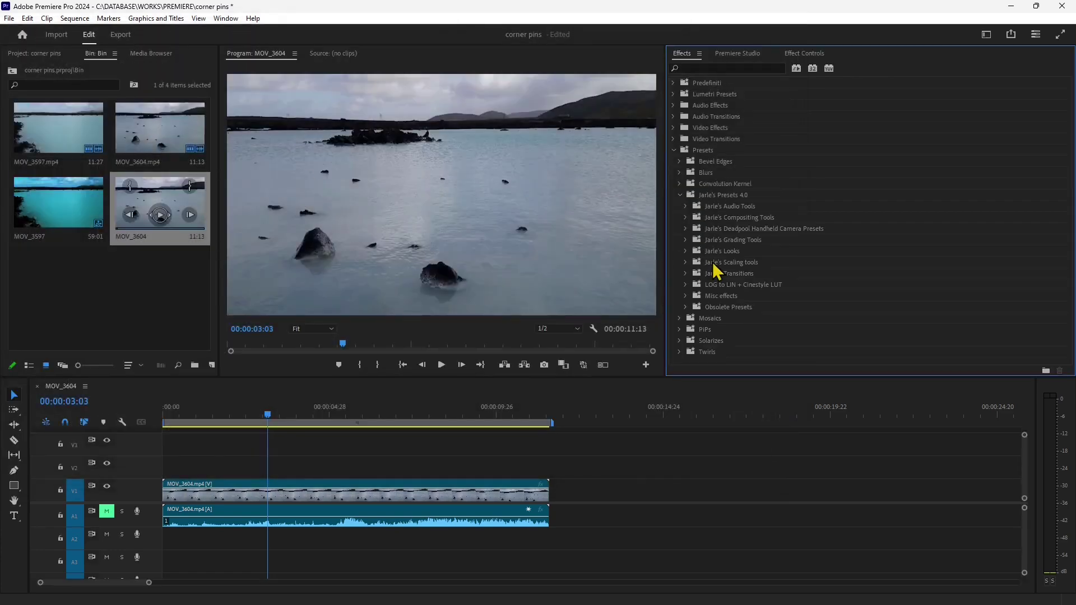
- Expand Jarle's Audio Tools and Jarle's Compositing Tools inside Jarle's Presets 4.0
left_click(701, 197)
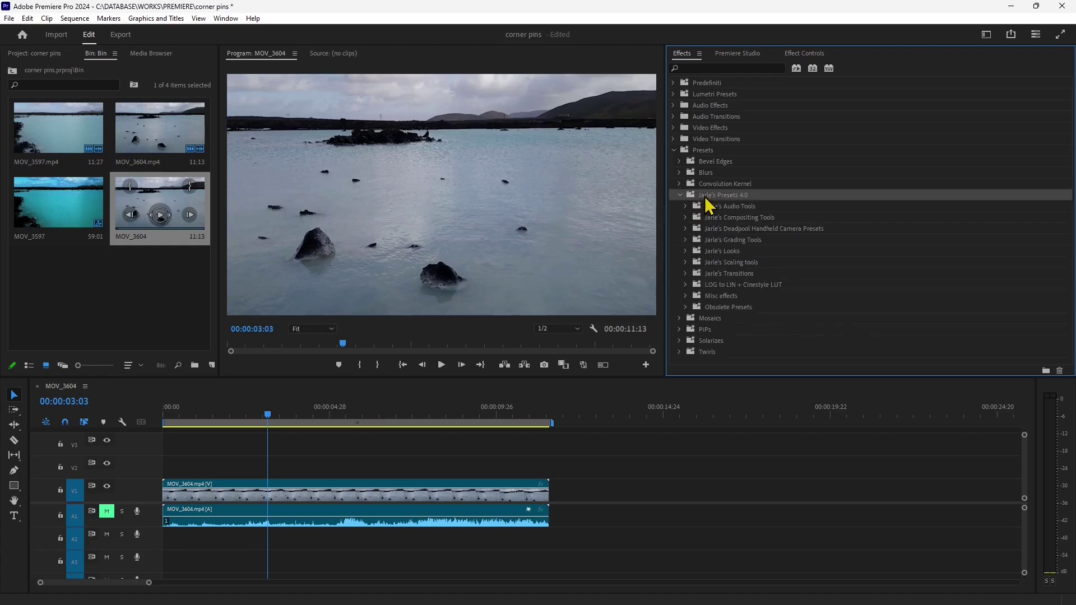
left_click(741, 208)
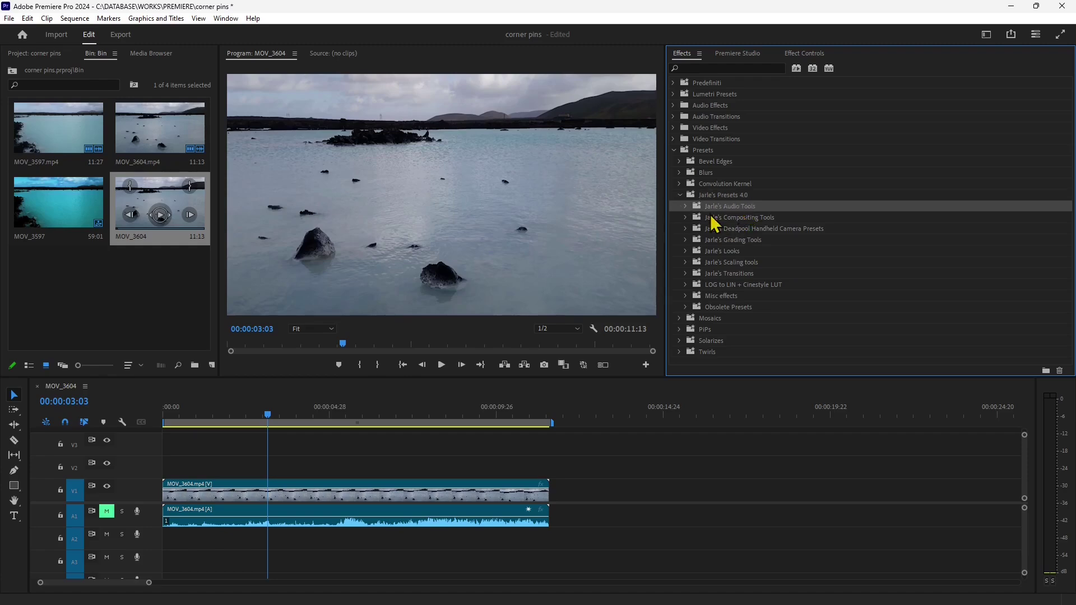
left_click(686, 206)
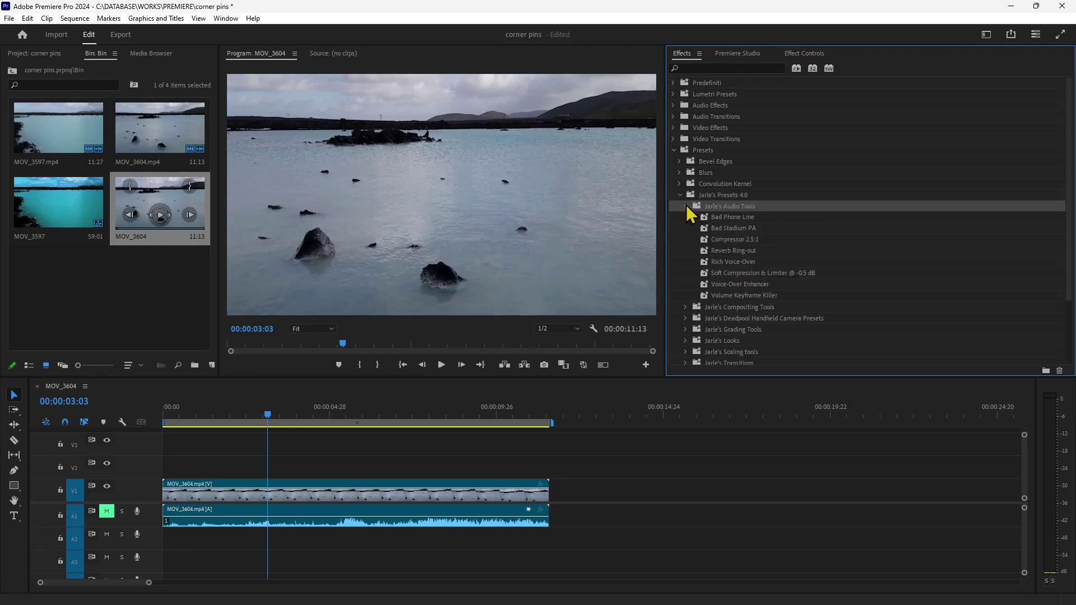
left_click(687, 306)
scroll(701, 292, "down", 4)
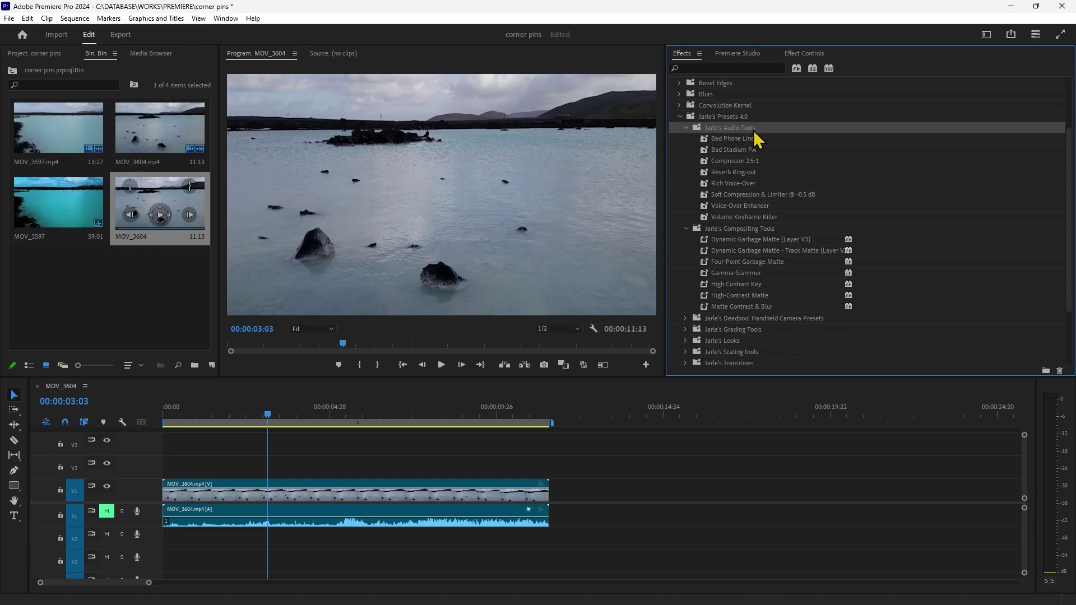
left_click(718, 230)
- Expand Deadpool Handheld Camera Presets, its For any footage subfolder, and Jarle's Grading Tools
scroll(713, 257, "down", 1)
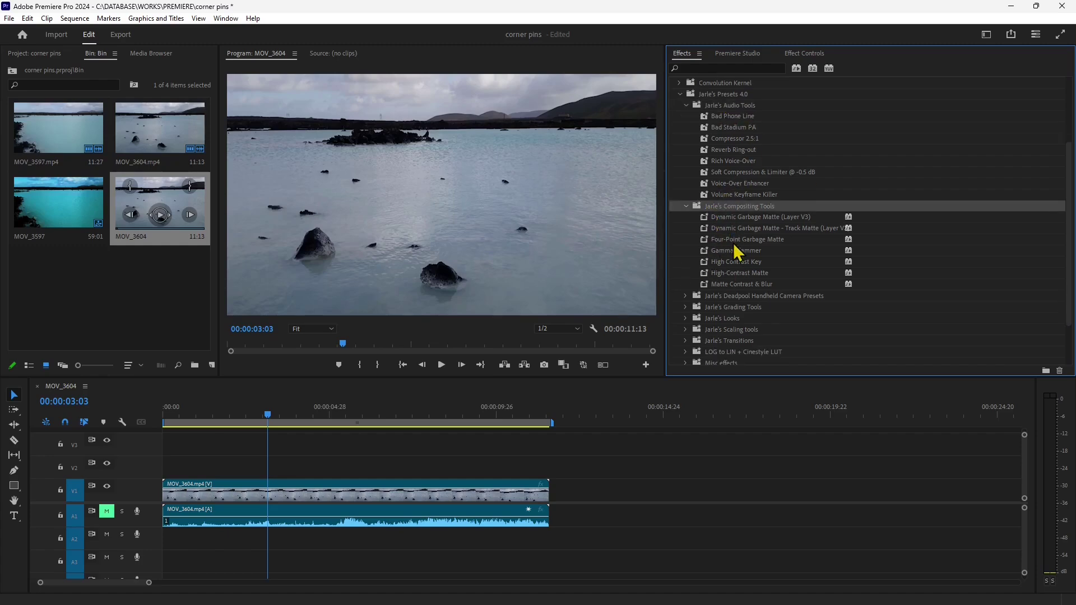
scroll(736, 255, "down", 3)
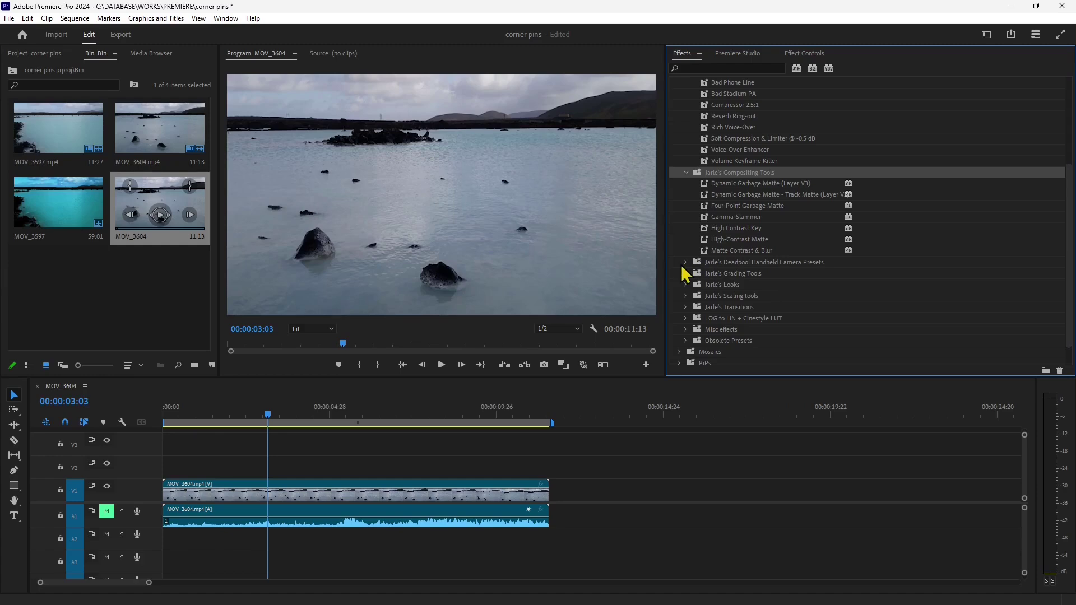
left_click(684, 264)
scroll(736, 291, "down", 1)
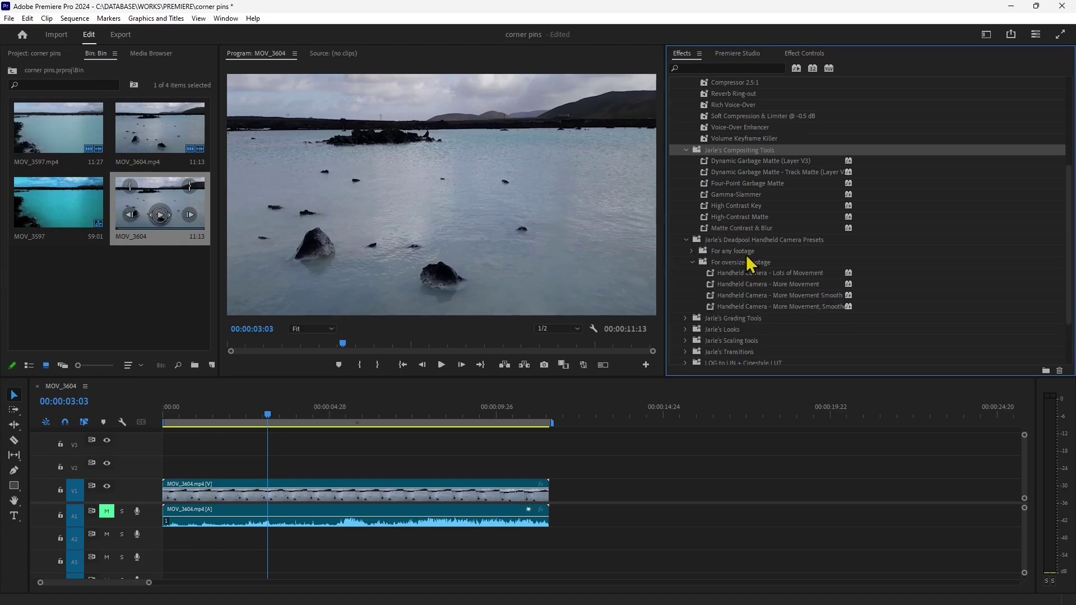
left_click(691, 251)
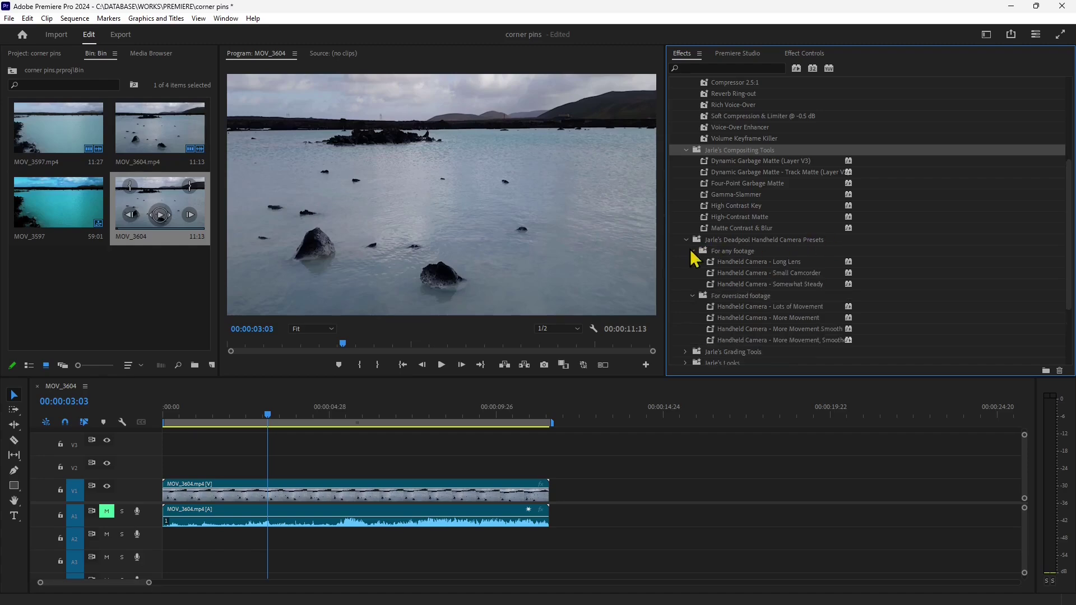
scroll(751, 261, "down", 1)
scroll(758, 263, "down", 1)
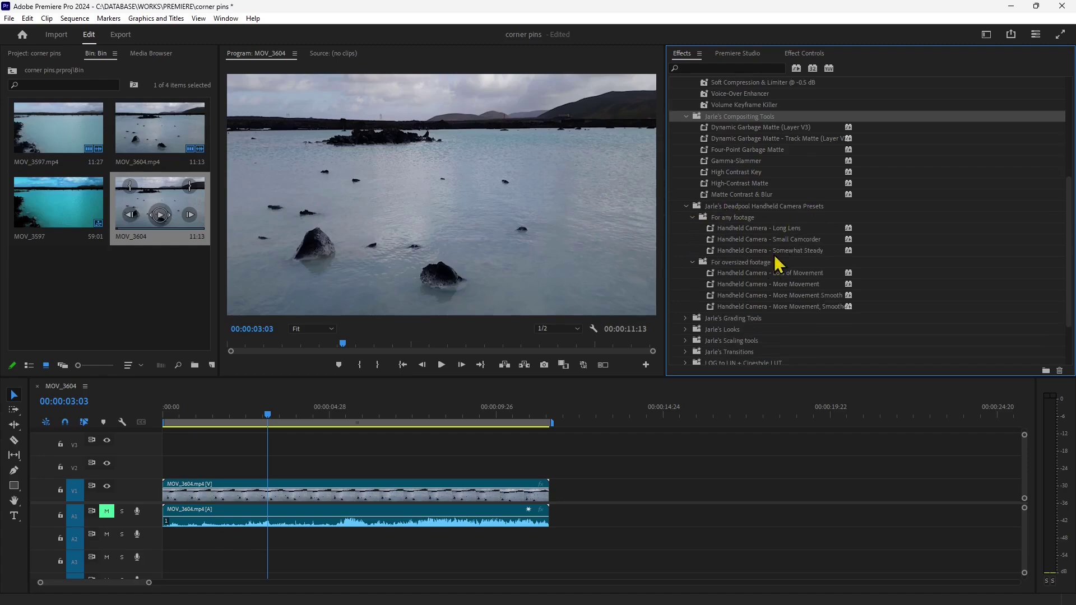
scroll(776, 262, "down", 2)
scroll(693, 285, "down", 3)
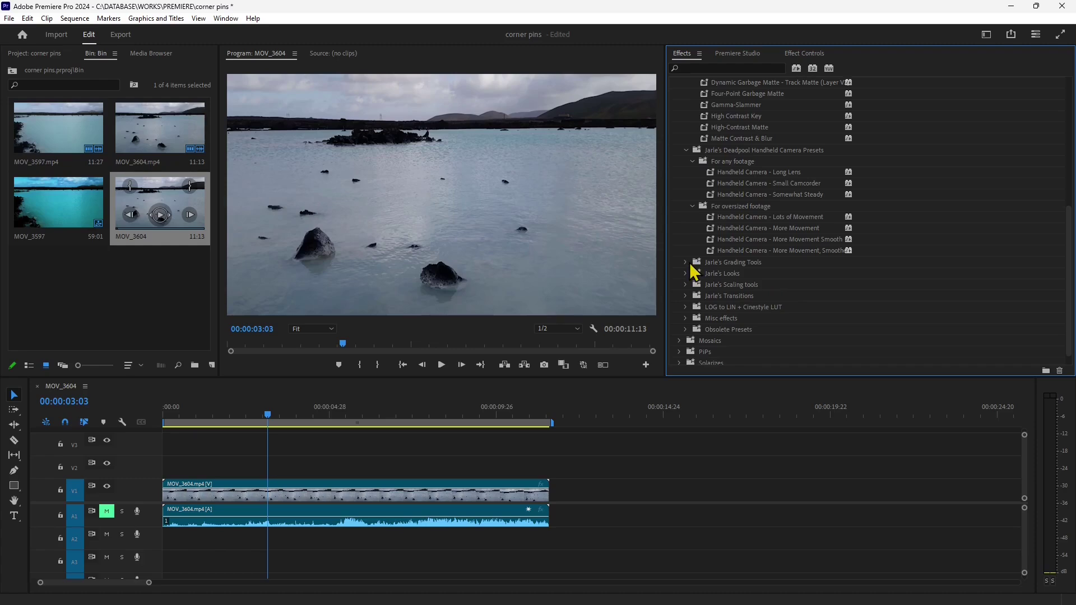
left_click(687, 262)
scroll(754, 268, "down", 1)
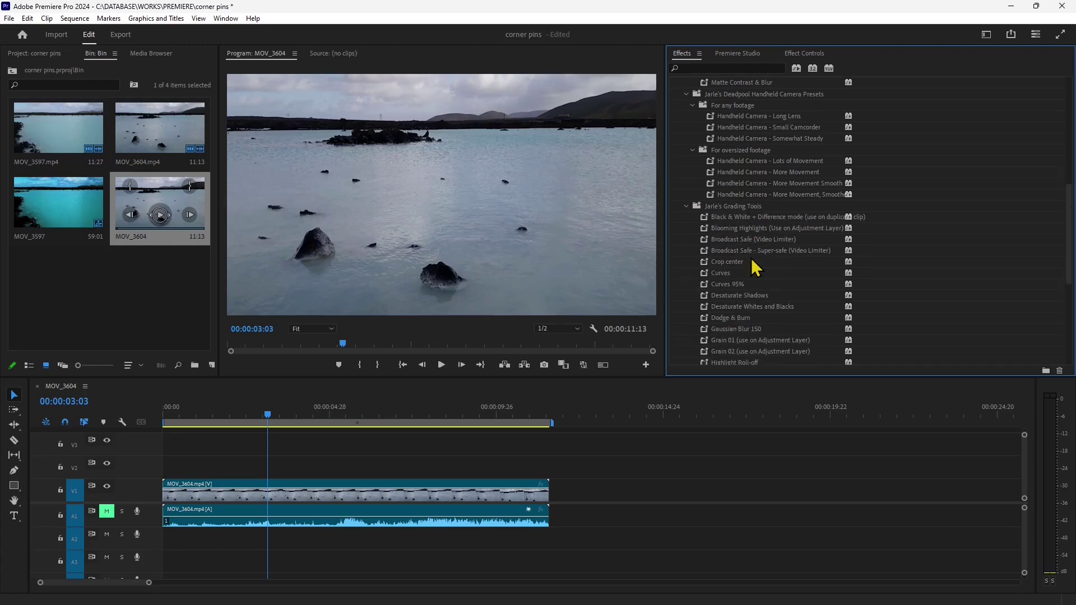
scroll(757, 268, "down", 5)
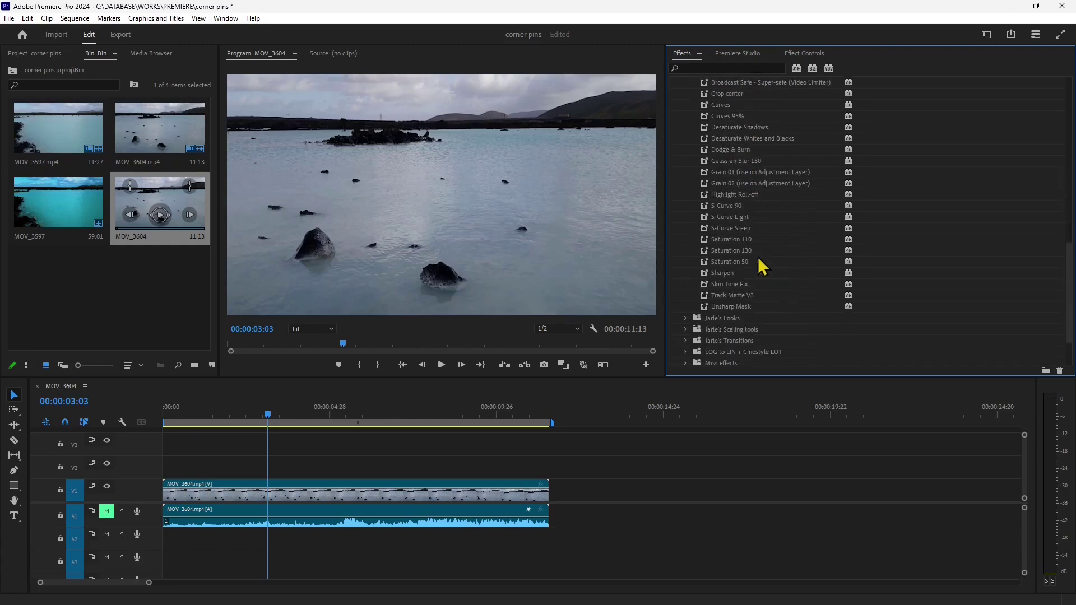
scroll(751, 276, "down", 1)
- Expand Jarle's Looks and briefly open and close its Obsolete Looks folder
left_click(685, 296)
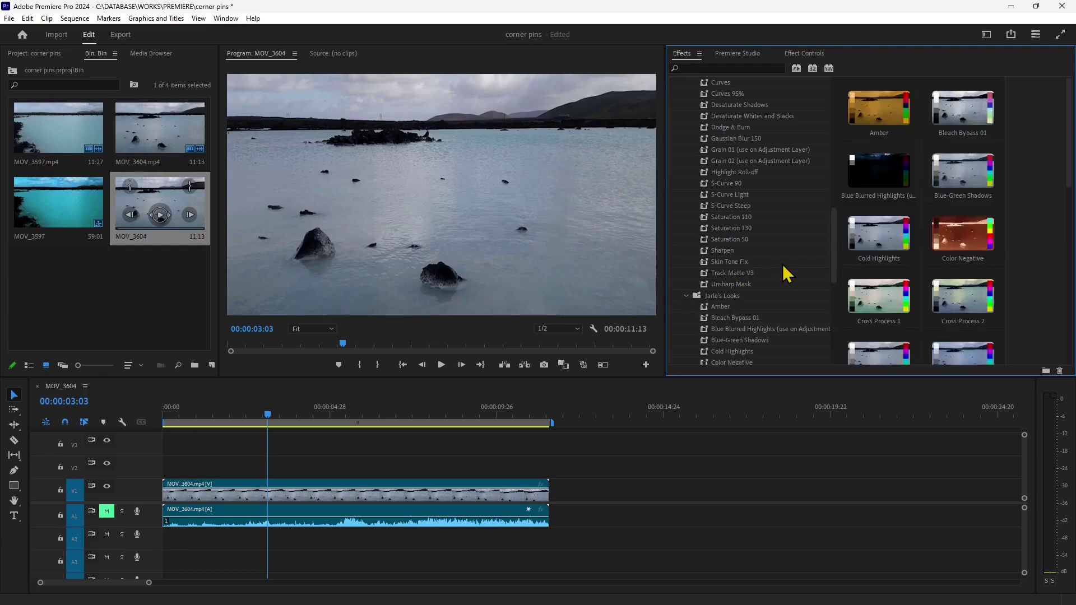
scroll(784, 271, "down", 1)
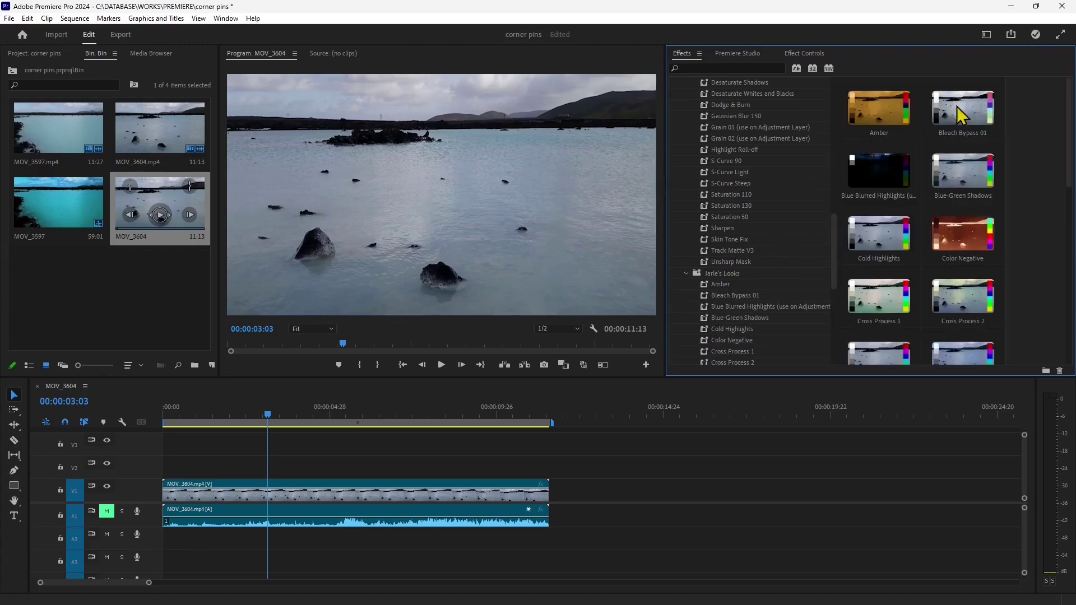
scroll(724, 259, "down", 5)
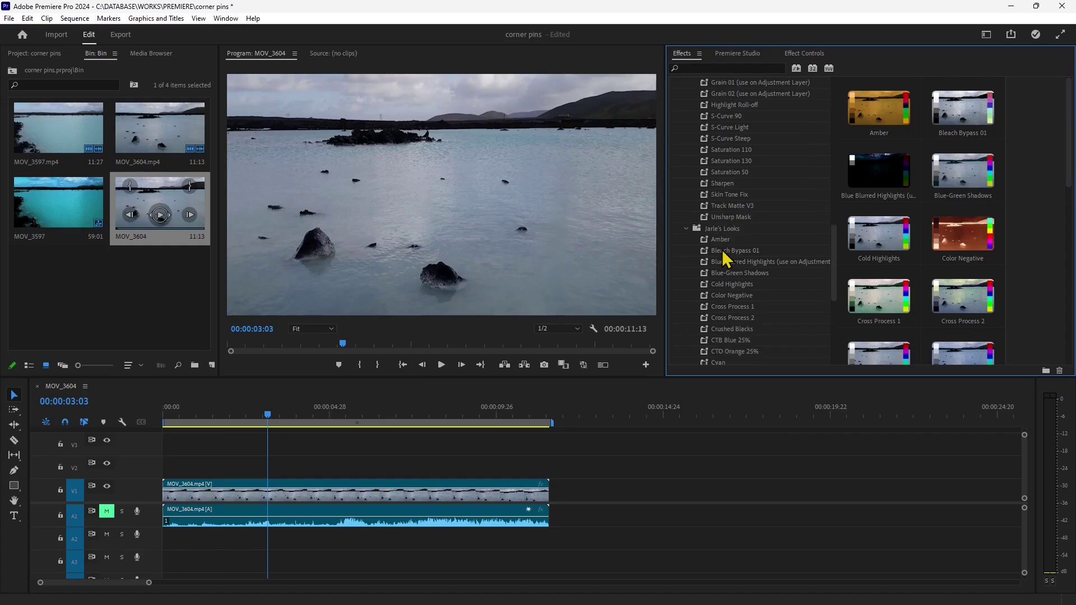
scroll(754, 268, "down", 6)
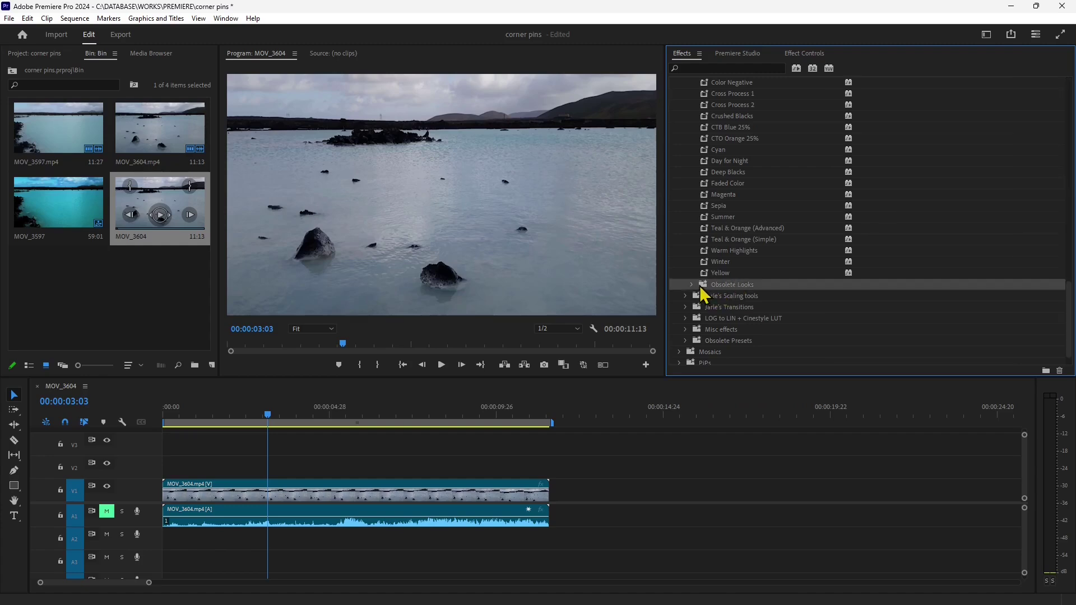
scroll(716, 285, "down", 1)
left_click(693, 262)
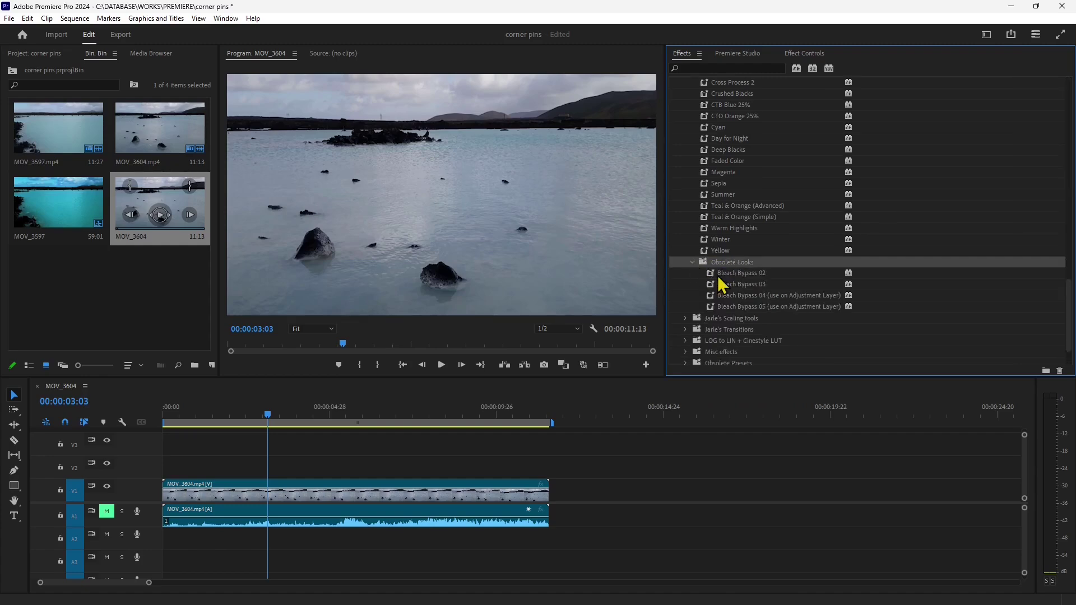
left_click(693, 262)
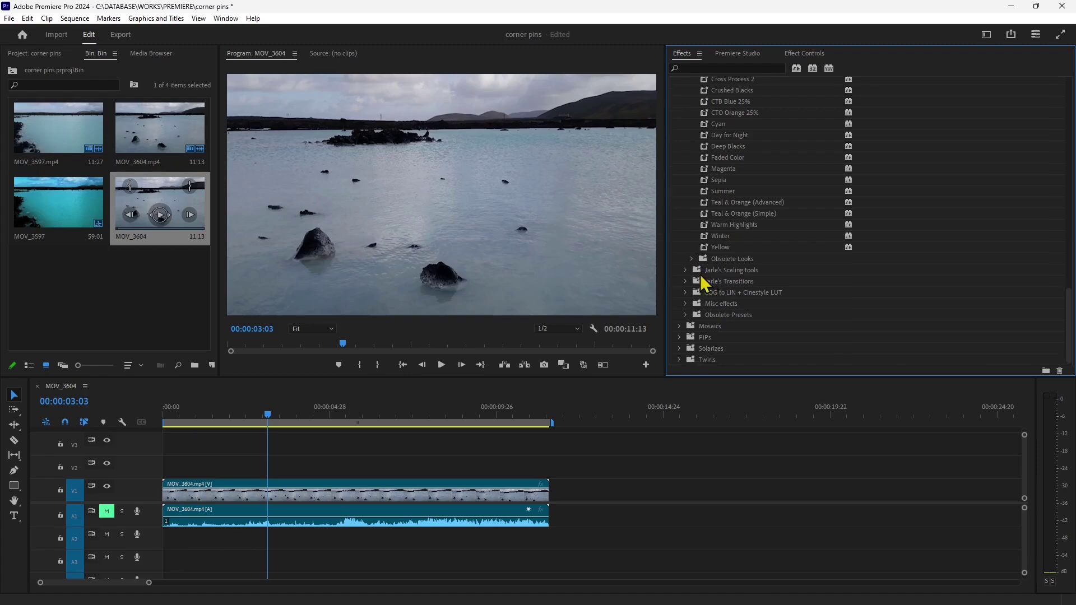
- Expand Jarle's Scaling tools with its PiPs 33% presets, and Jarle's Transitions
left_click(686, 270)
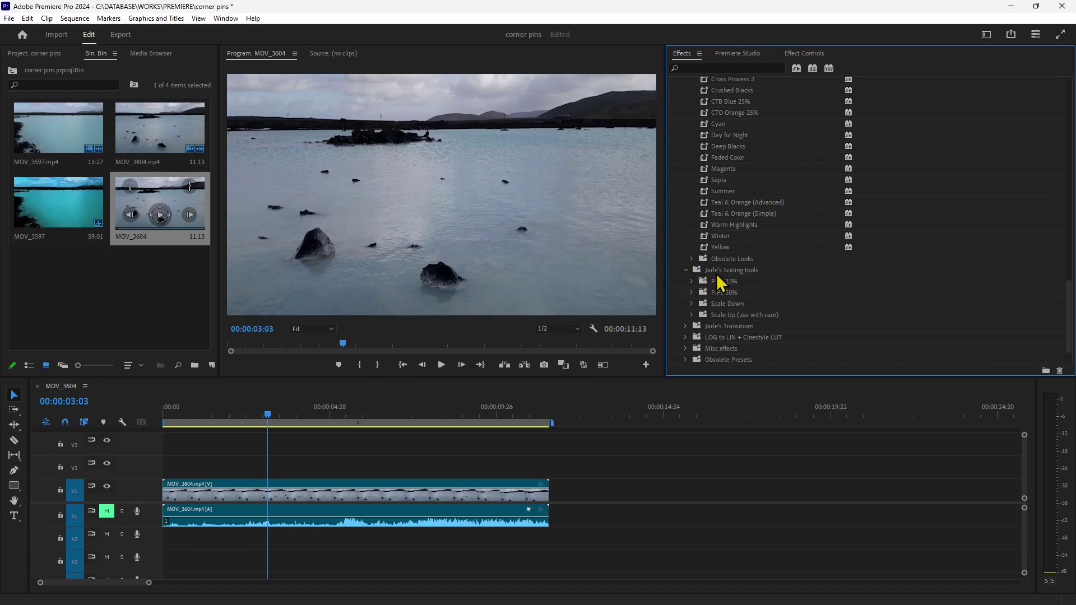
scroll(726, 320, "down", 1)
left_click(693, 259)
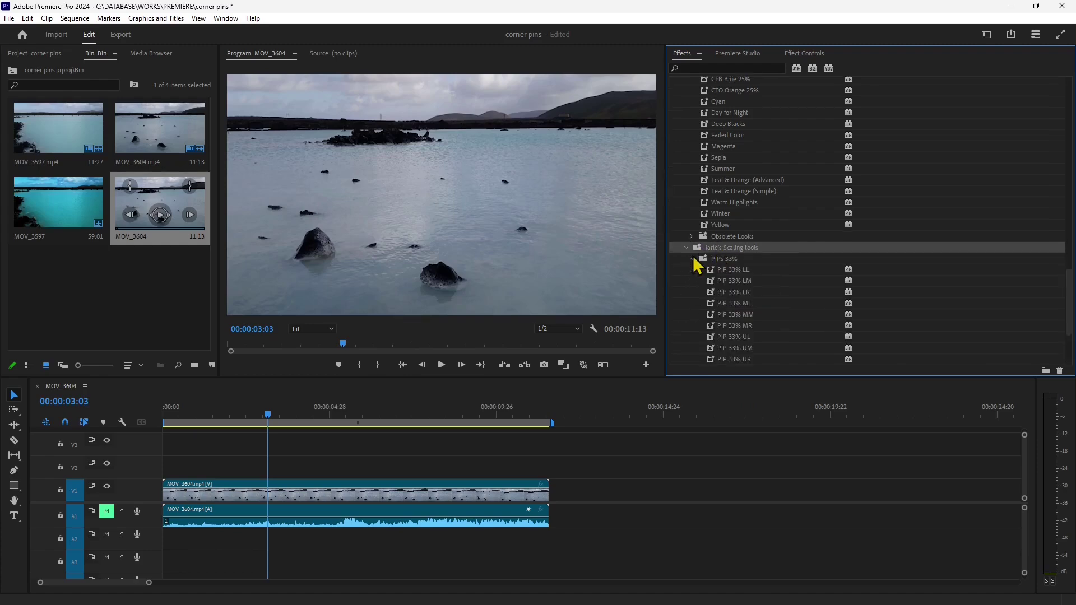
scroll(734, 303, "down", 5)
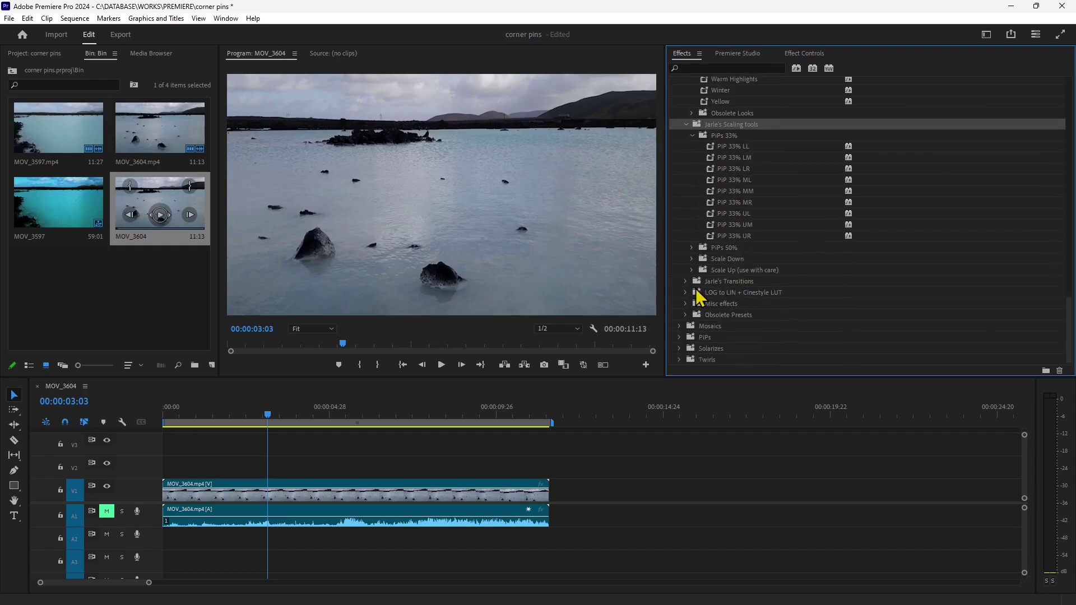
left_click(687, 282)
scroll(755, 285, "down", 4)
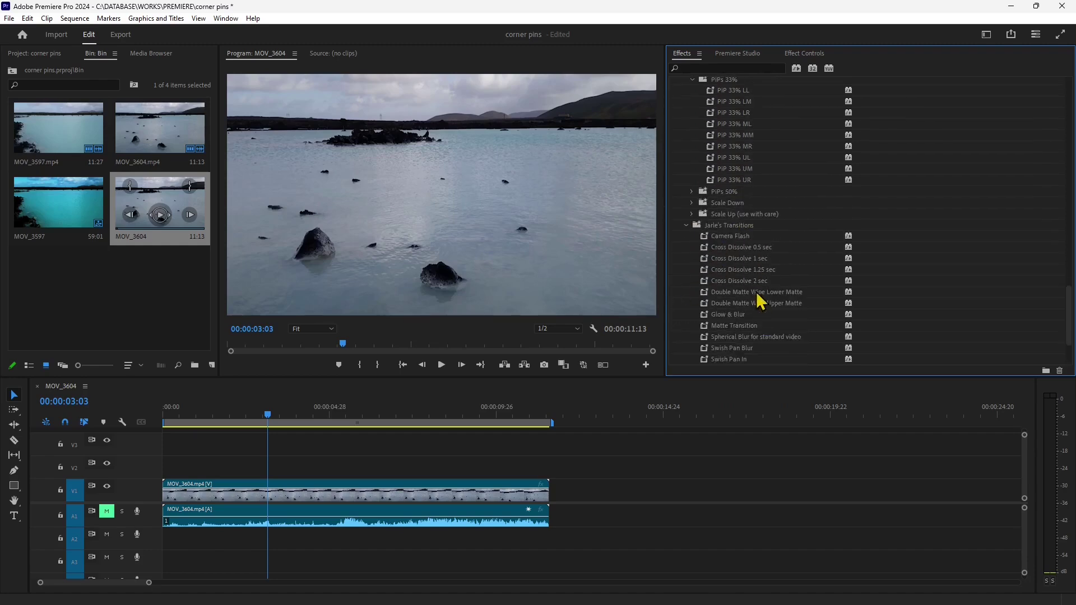
scroll(748, 278, "down", 2)
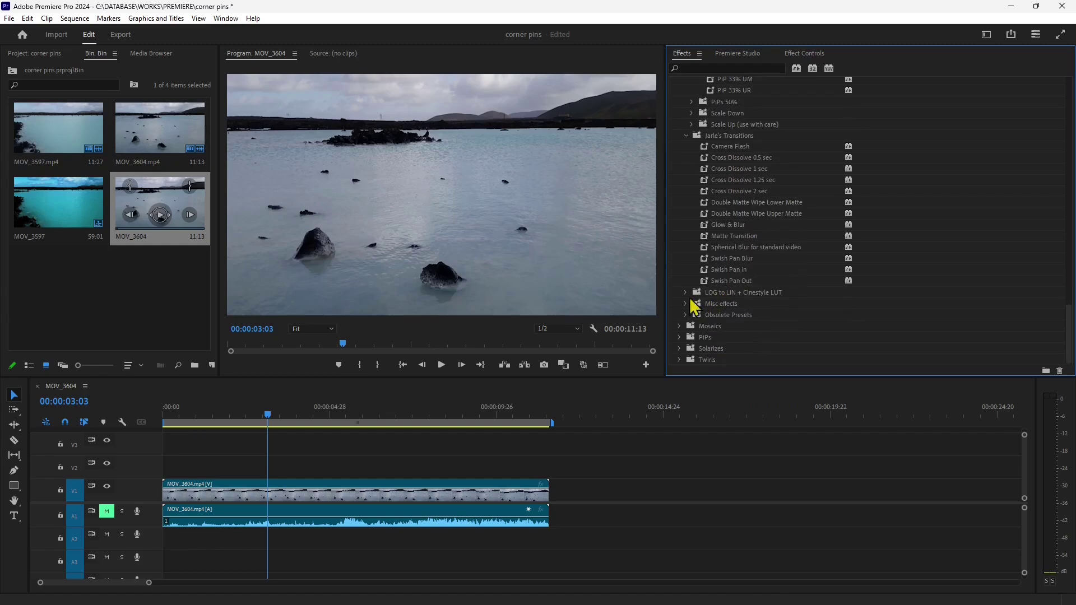
- Expand LOG to LIN + Cinestyle LUT, Misc effects and Obsolete Presets, then return to the top
left_click(685, 292)
scroll(728, 279, "down", 1)
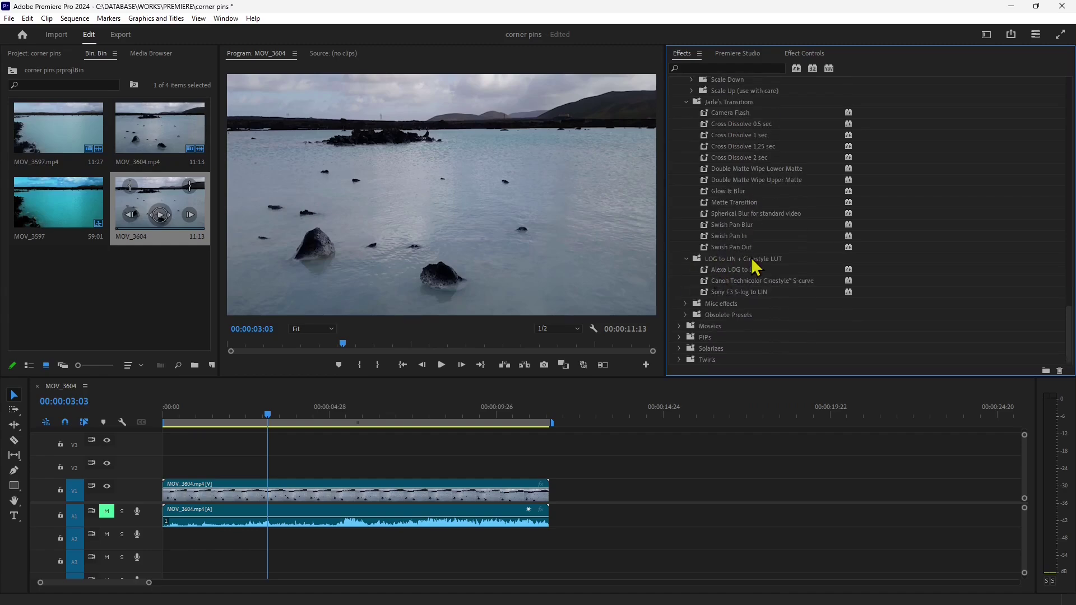
left_click(686, 303)
scroll(791, 273, "down", 3)
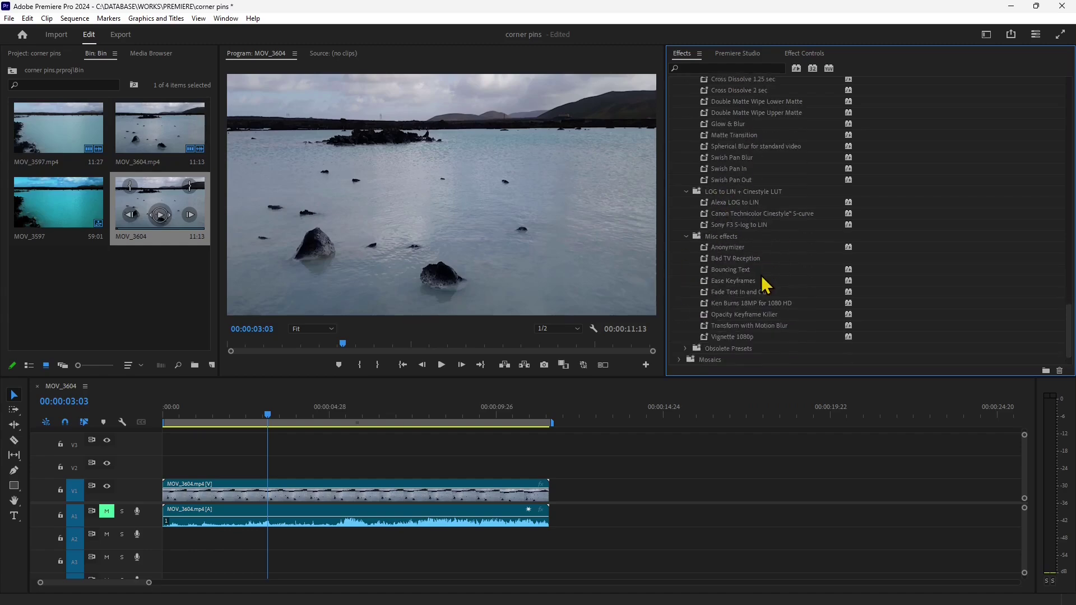
scroll(790, 220, "down", 1)
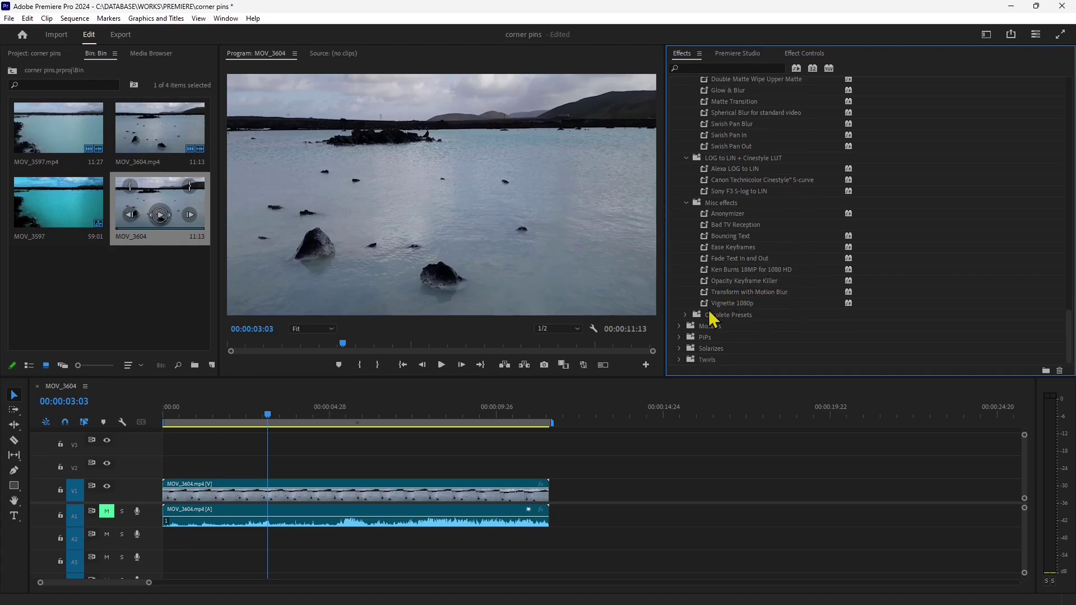
left_click(730, 271)
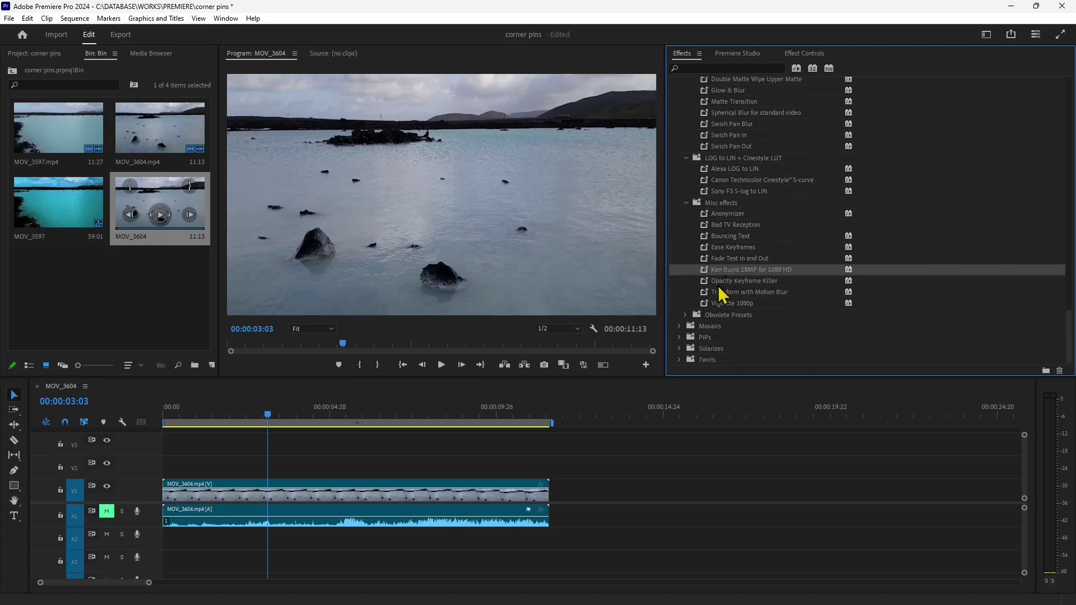
left_click(687, 316)
scroll(805, 278, "down", 2)
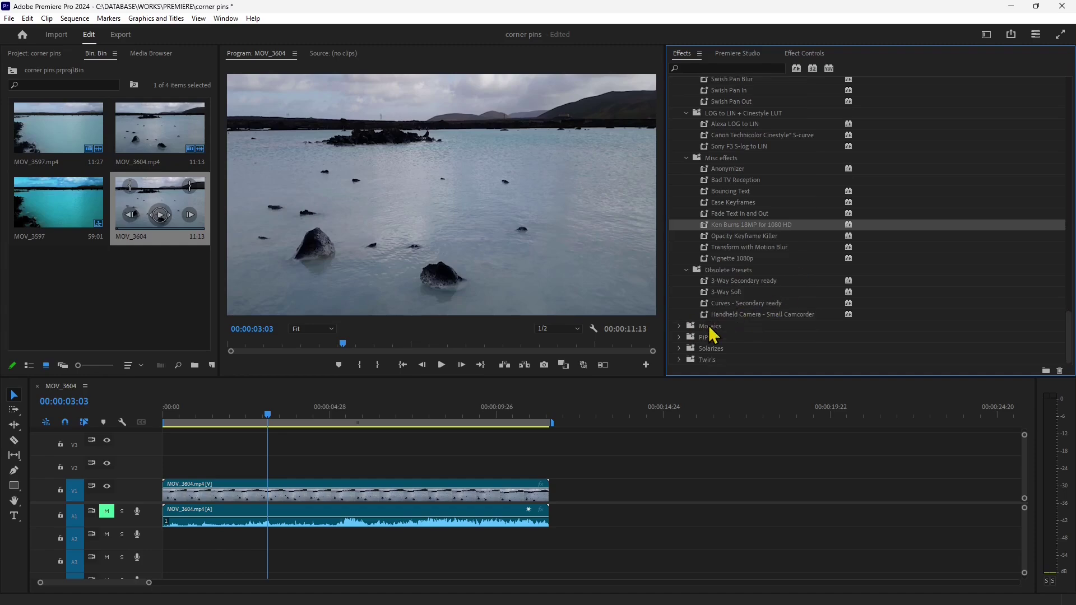
scroll(718, 331, "up", 1)
scroll(698, 334, "up", 10)
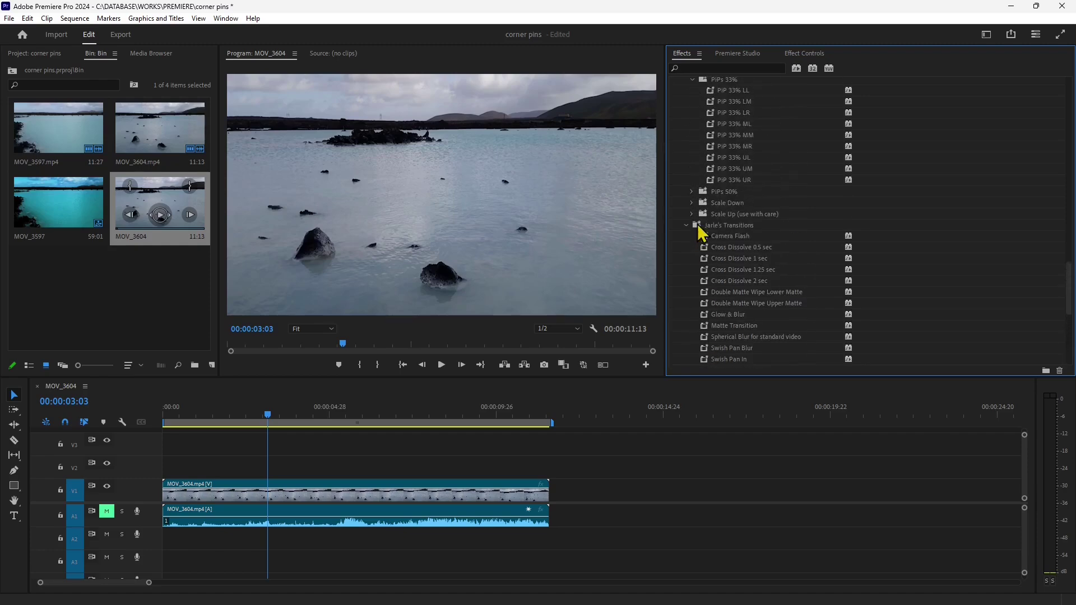
scroll(703, 234, "up", 10)
scroll(709, 229, "up", 10)
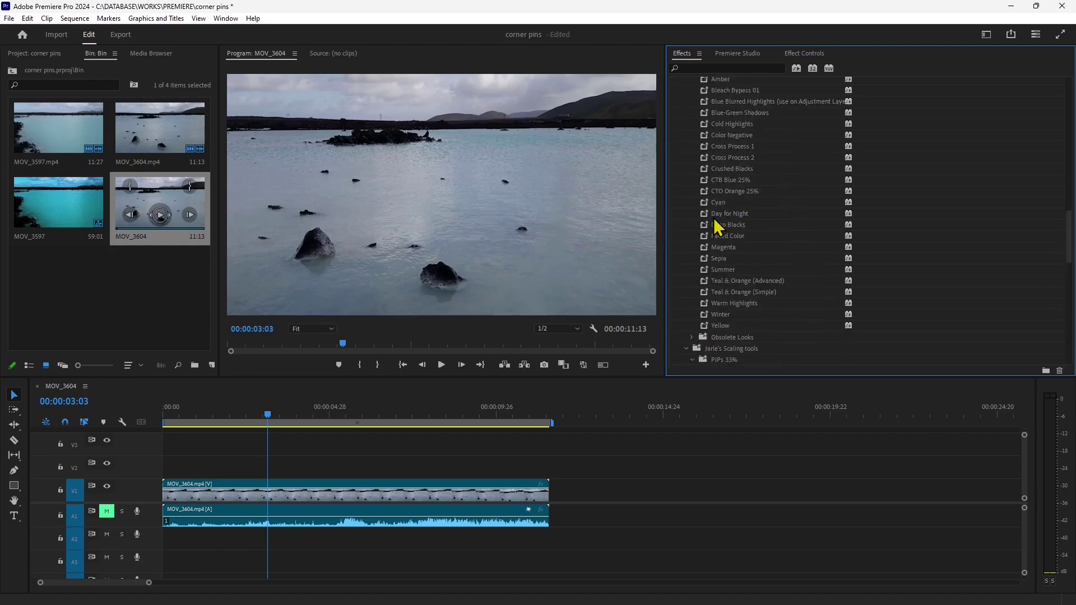
scroll(717, 227, "up", 12)
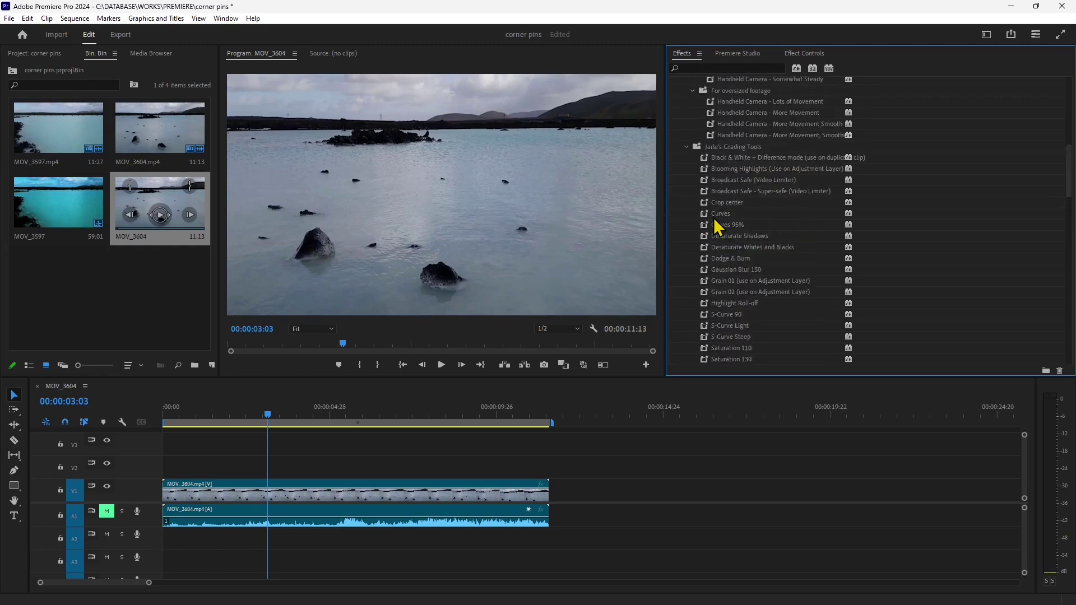
scroll(718, 227, "up", 5)
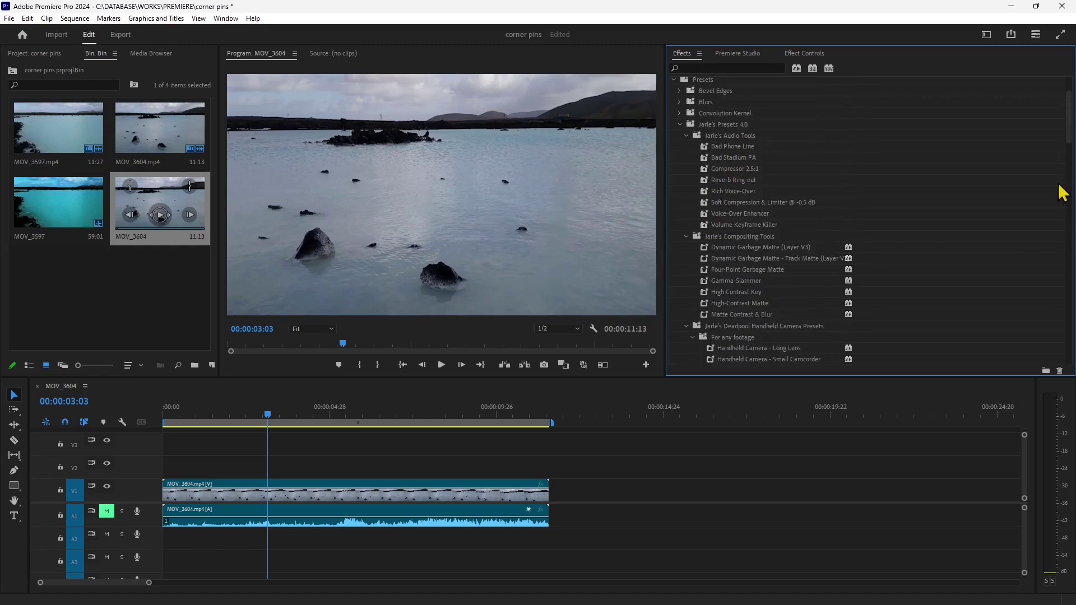
- Preview MOV_3604 around the 4-second mark and pick up the Handheld Camera - Small Camcorder preset
scroll(1072, 138, "down", 5)
scroll(1071, 185, "up", 5)
left_click_drag(1069, 137, 1060, 329)
left_click(762, 314)
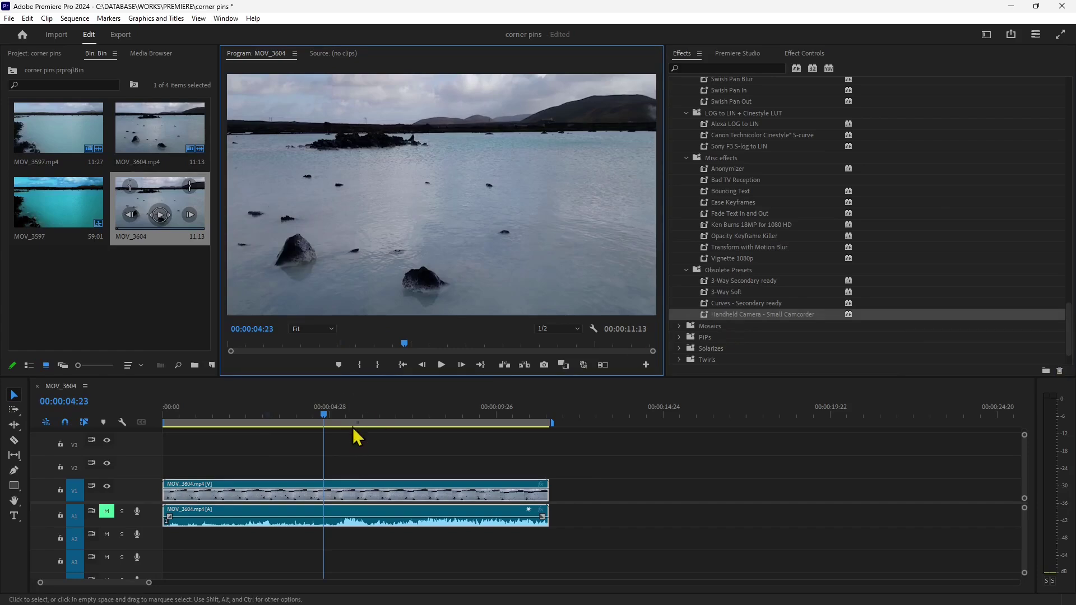
left_click_drag(323, 415, 305, 437)
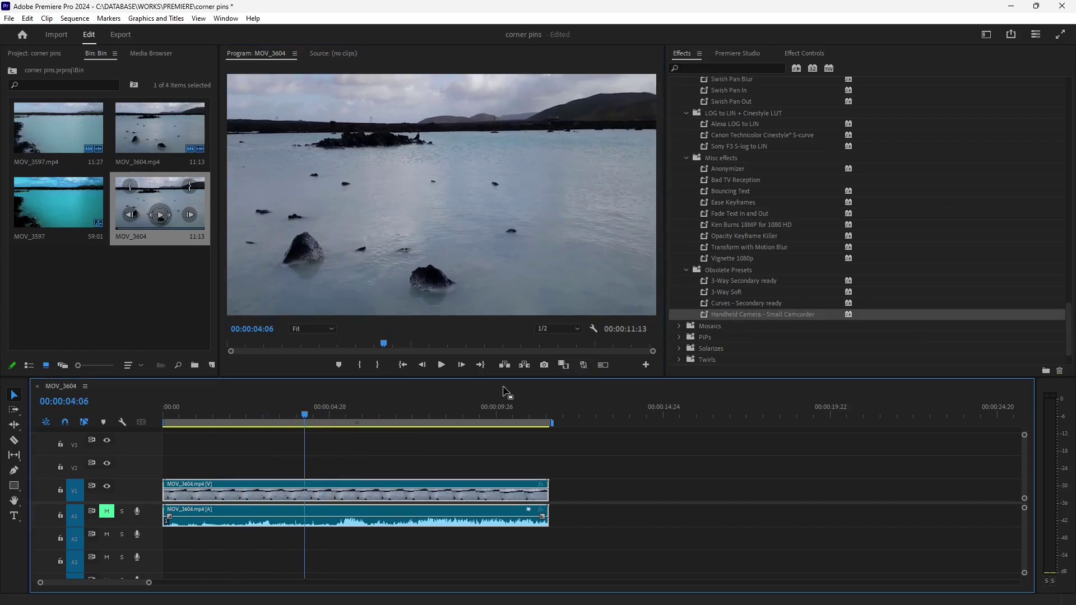
left_click(442, 365)
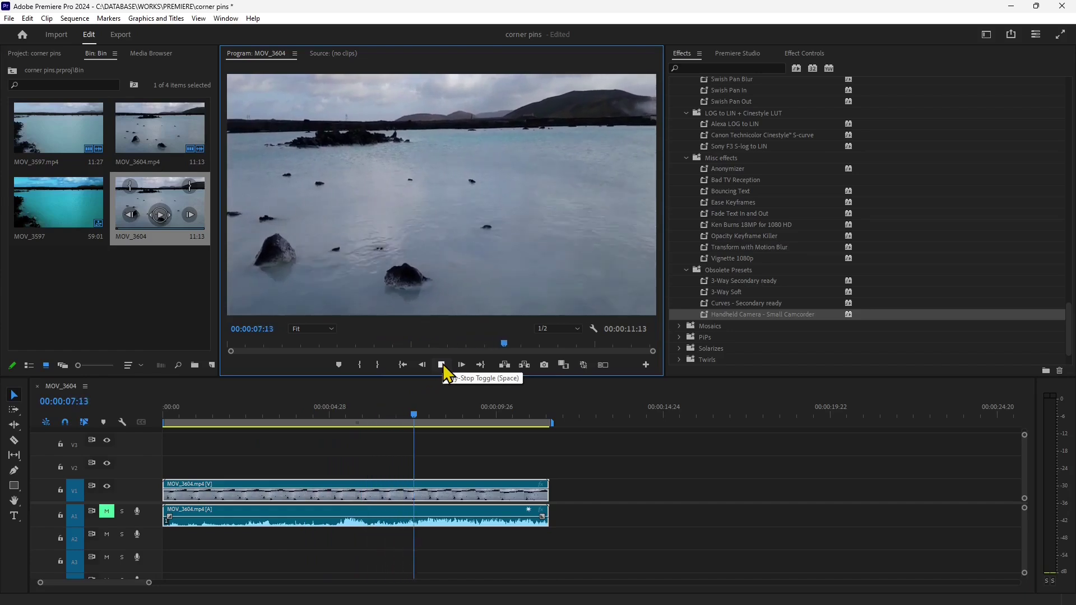
left_click(443, 365)
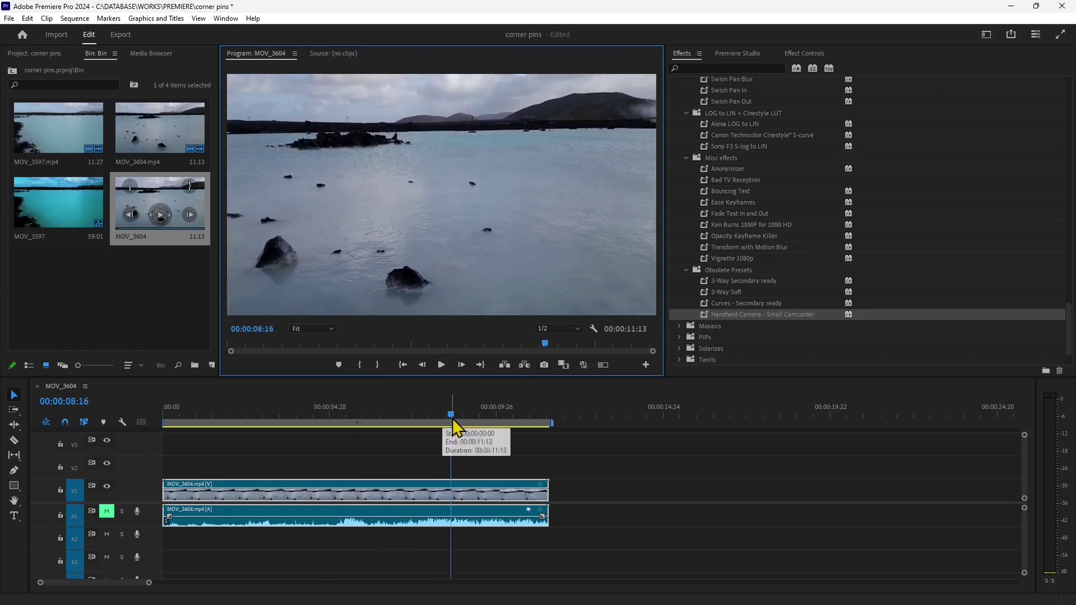
left_click_drag(452, 428, 321, 421)
left_click_drag(708, 317, 613, 316)
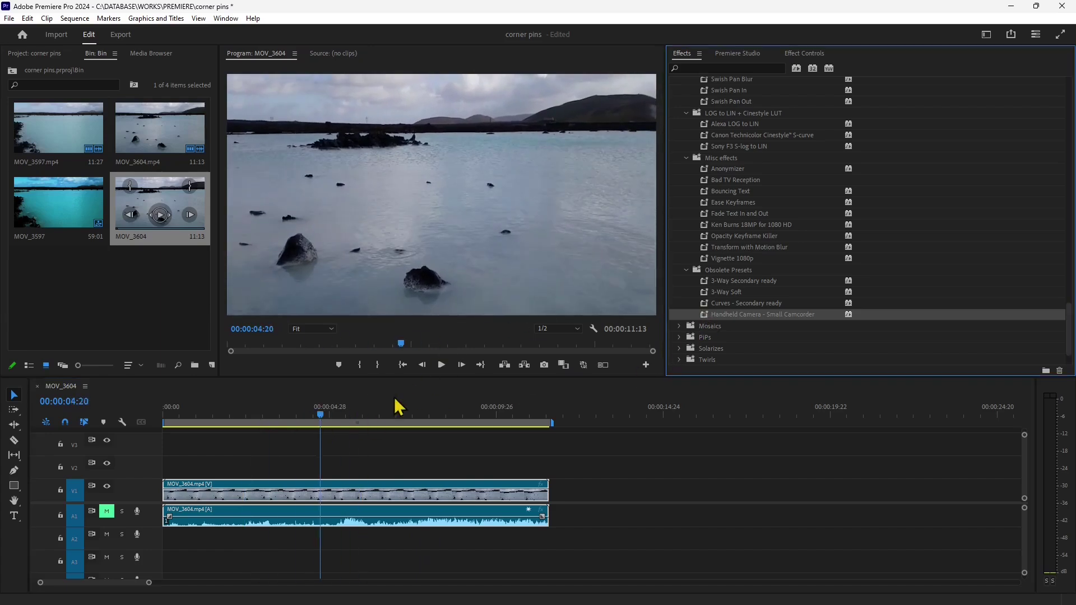
- Apply Handheld Camera - Small Camcorder to the MOV_3604 clip on V1 and play back its shake
left_click_drag(396, 405, 359, 490)
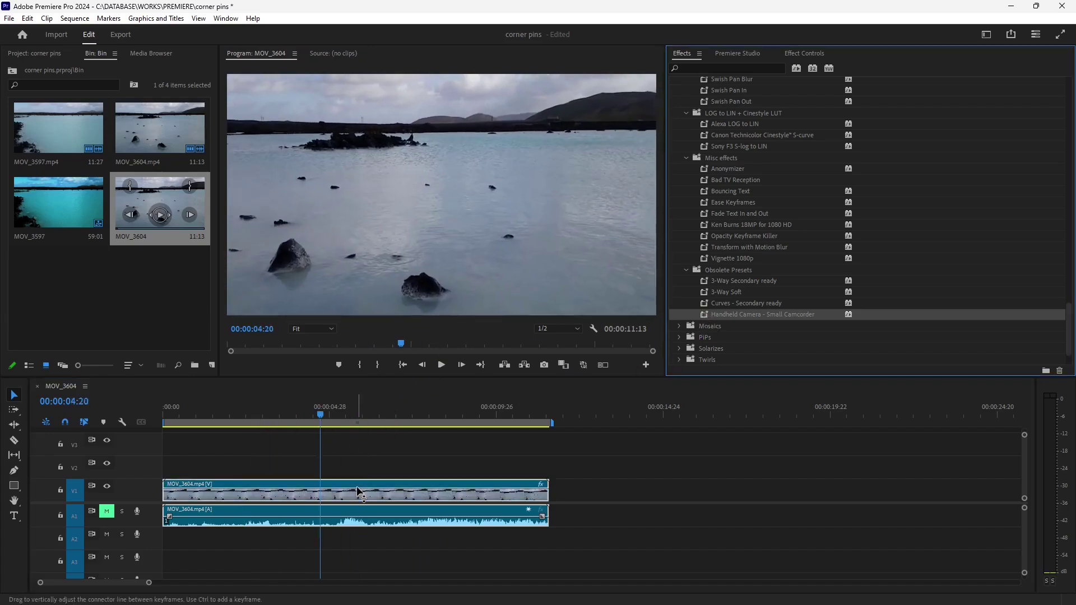
left_click(441, 365)
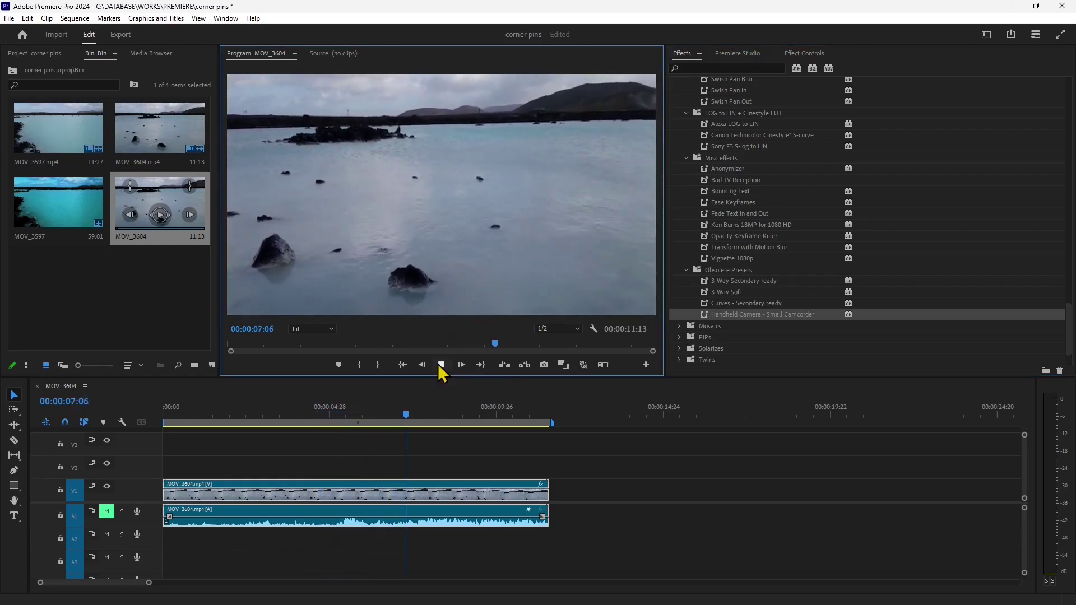
left_click(439, 365)
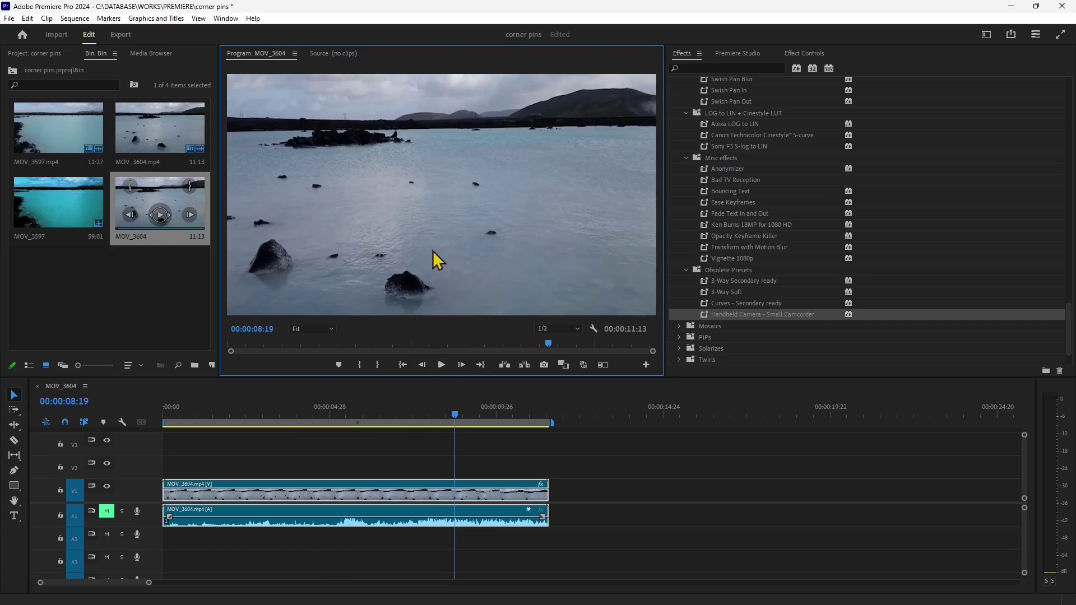
right_click(172, 287)
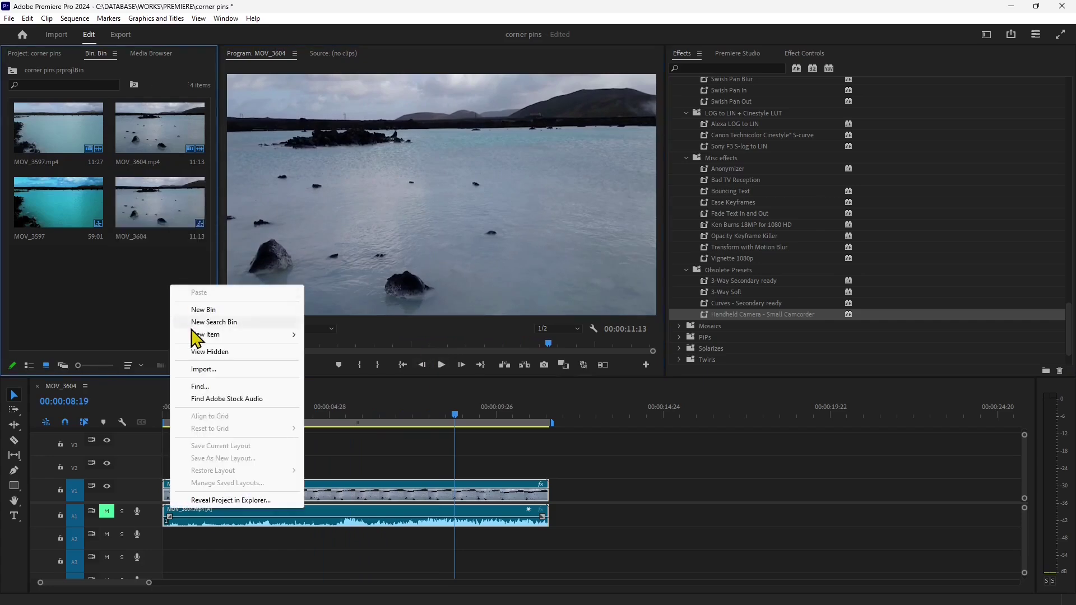
- In the Import dialog, browse to WORKS > Foto e Video and select DSC_3452.JPG
left_click(203, 369)
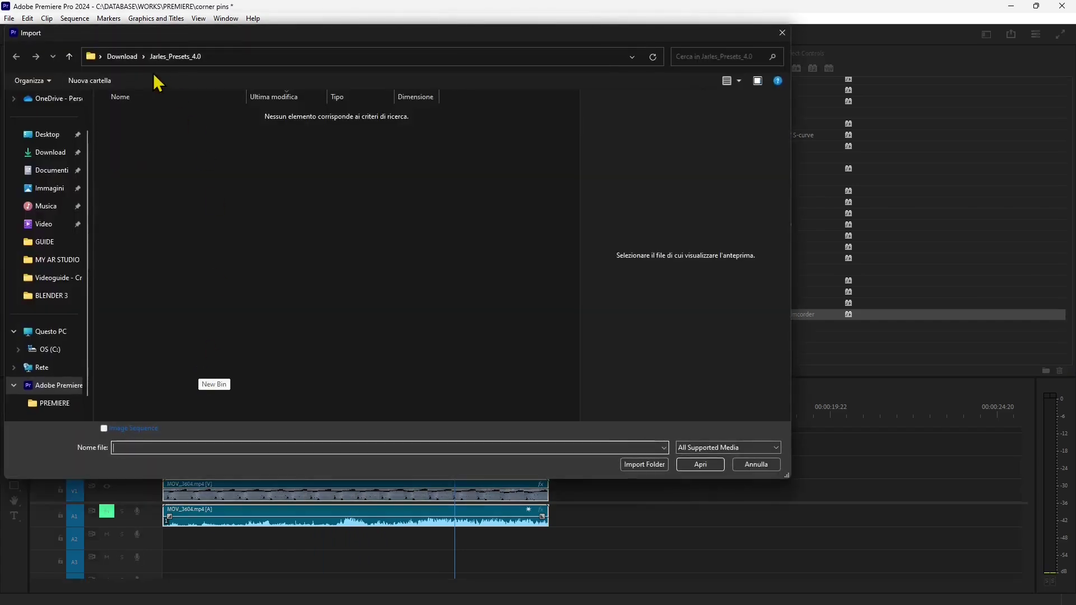
left_click(53, 296)
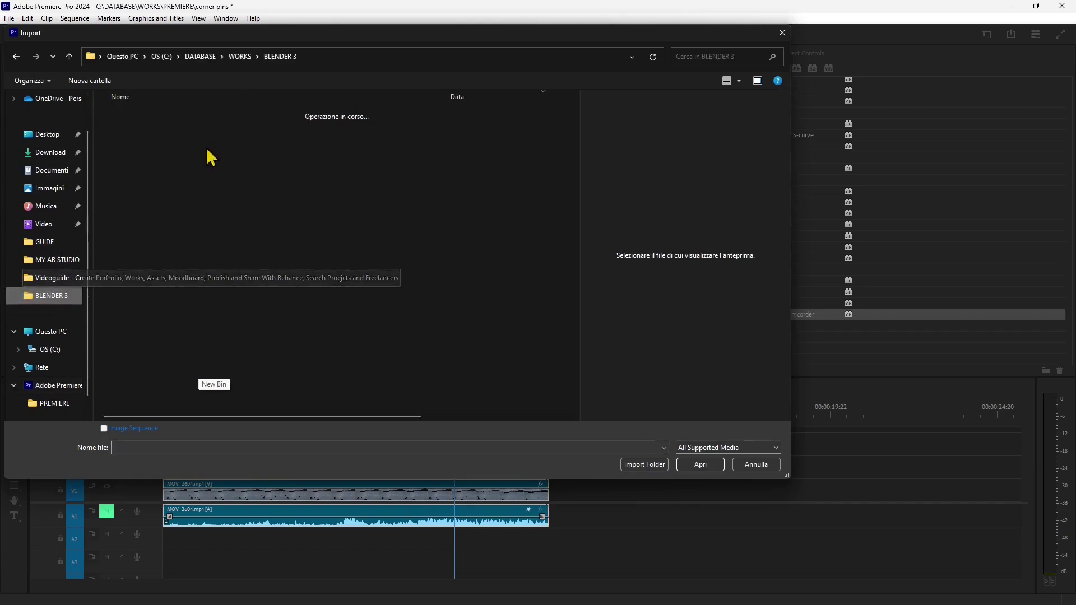
left_click(240, 57)
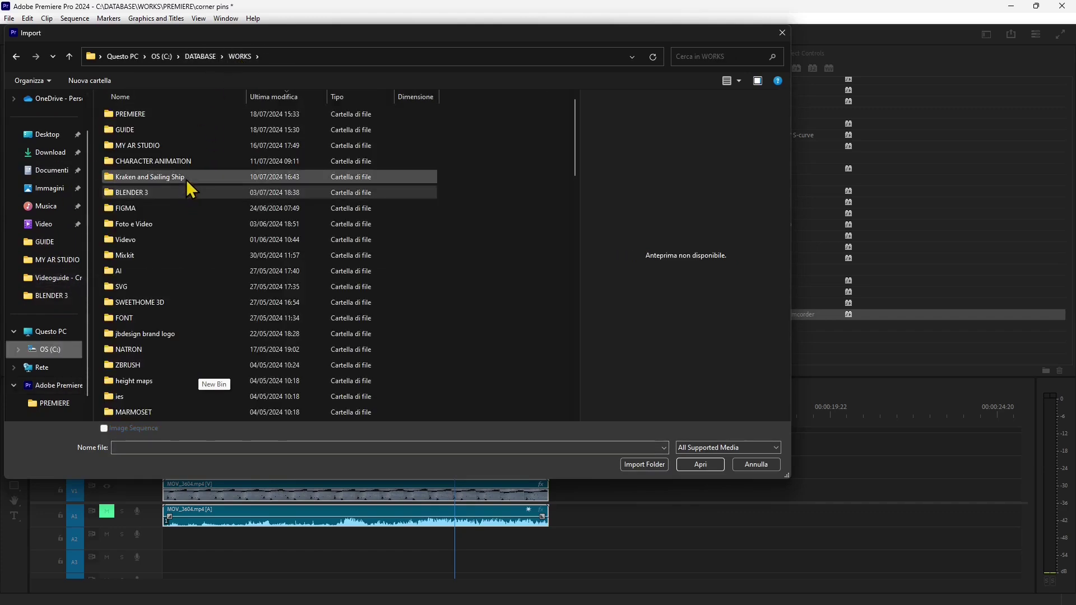
double_click(156, 226)
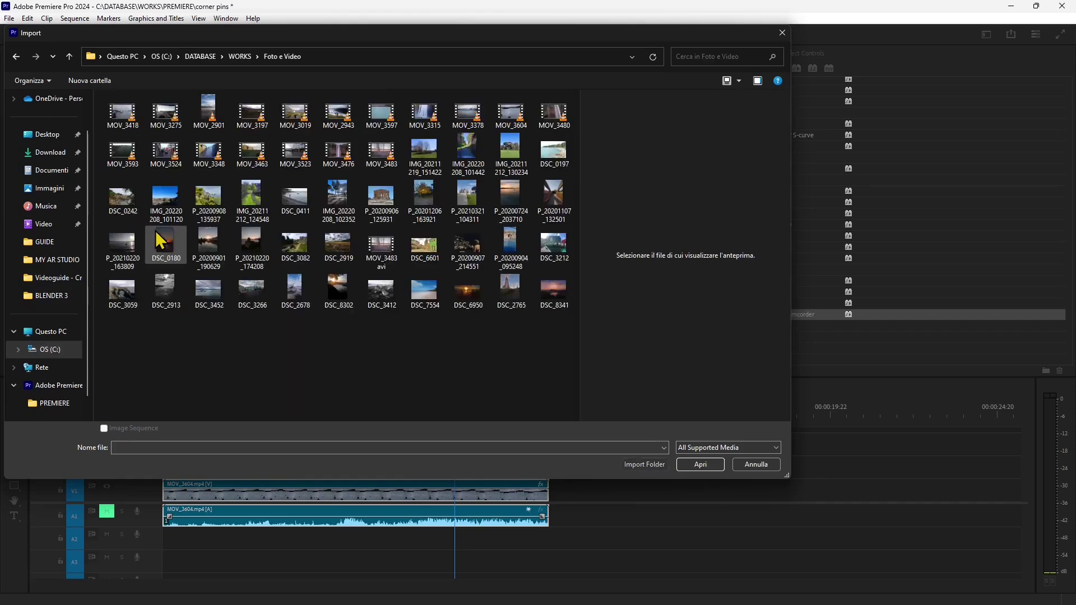
left_click(208, 297)
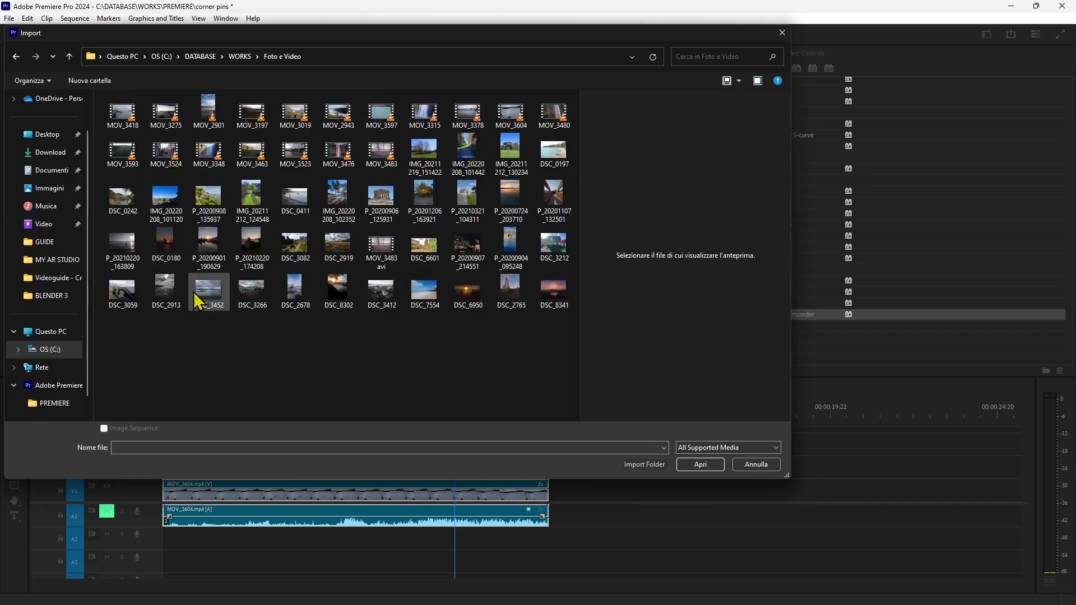
- Import the glacier photo and place it on V1 right after MOV_3604
left_click(700, 464)
left_click_drag(79, 288, 555, 494)
left_click_drag(567, 417, 599, 415)
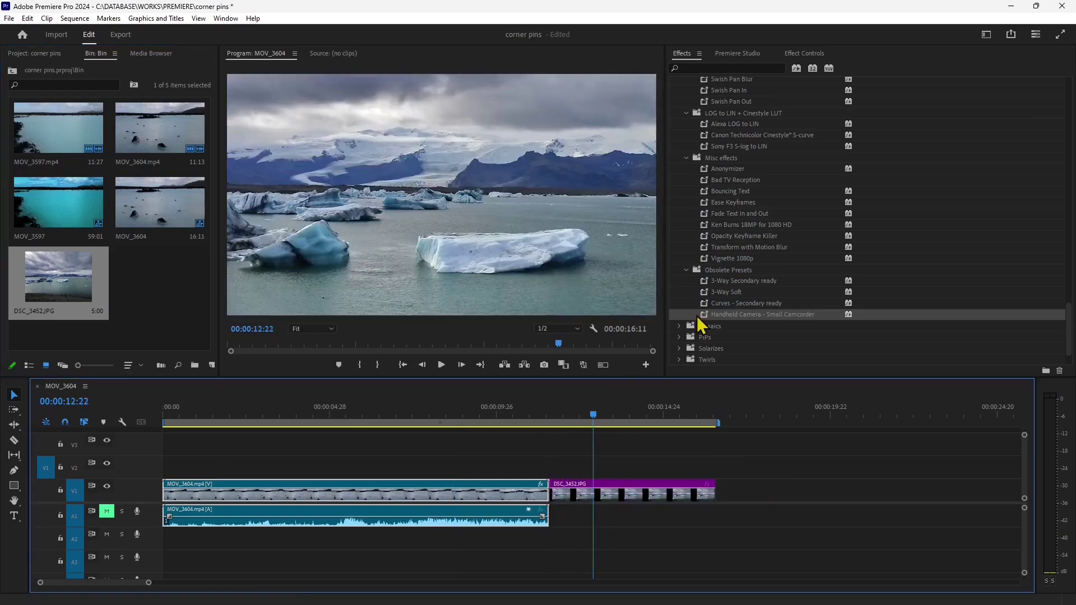
- Apply Handheld Camera - Small Camcorder to the photo, preview it, and return the playhead to about 13:03
left_click_drag(701, 323, 634, 496)
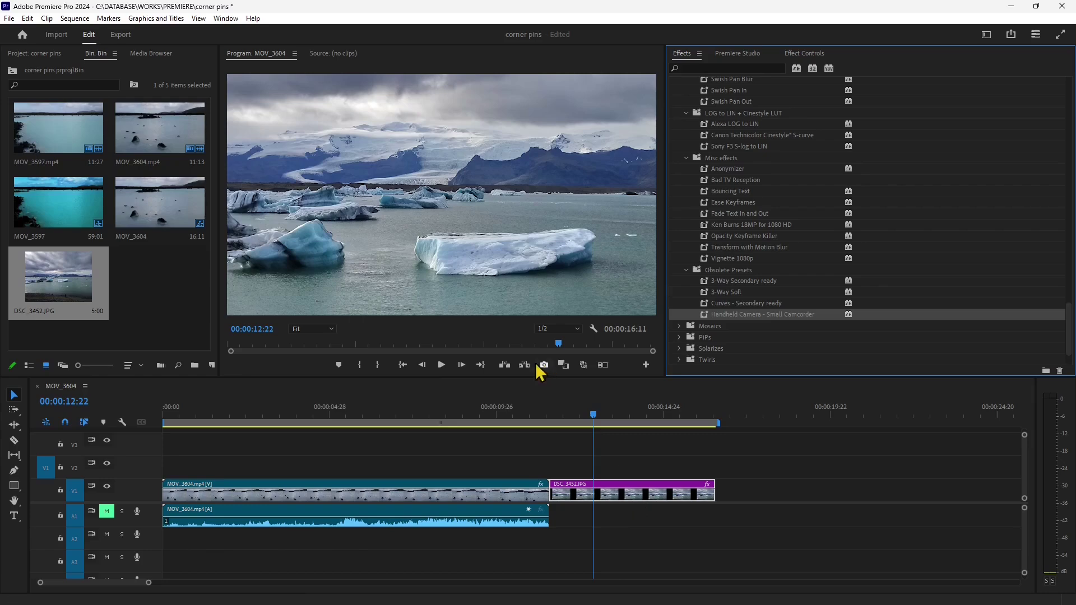
left_click(441, 365)
key("space")
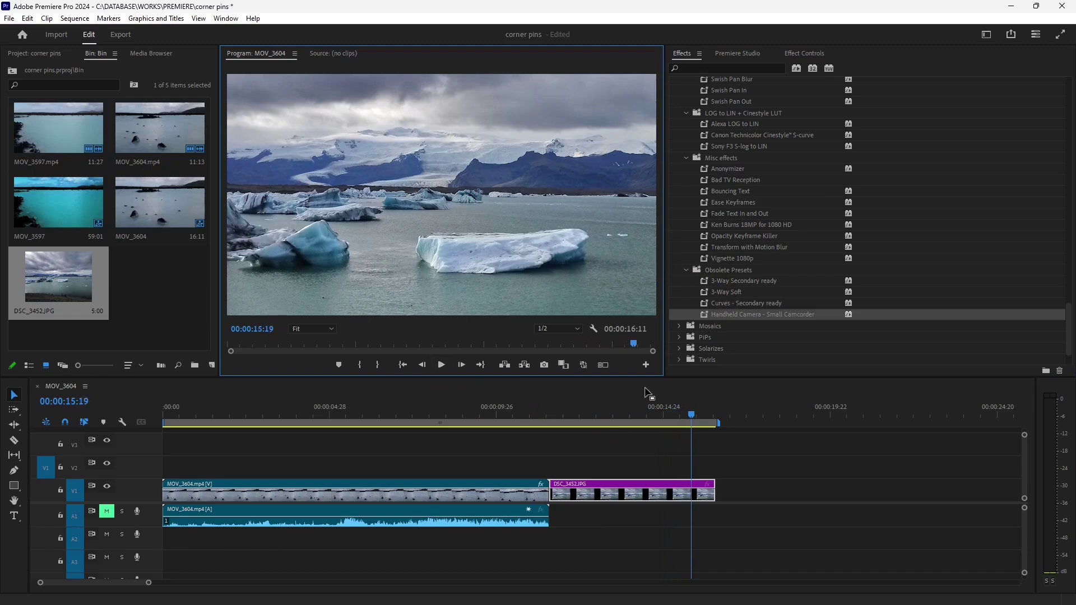
left_click_drag(662, 422, 605, 423)
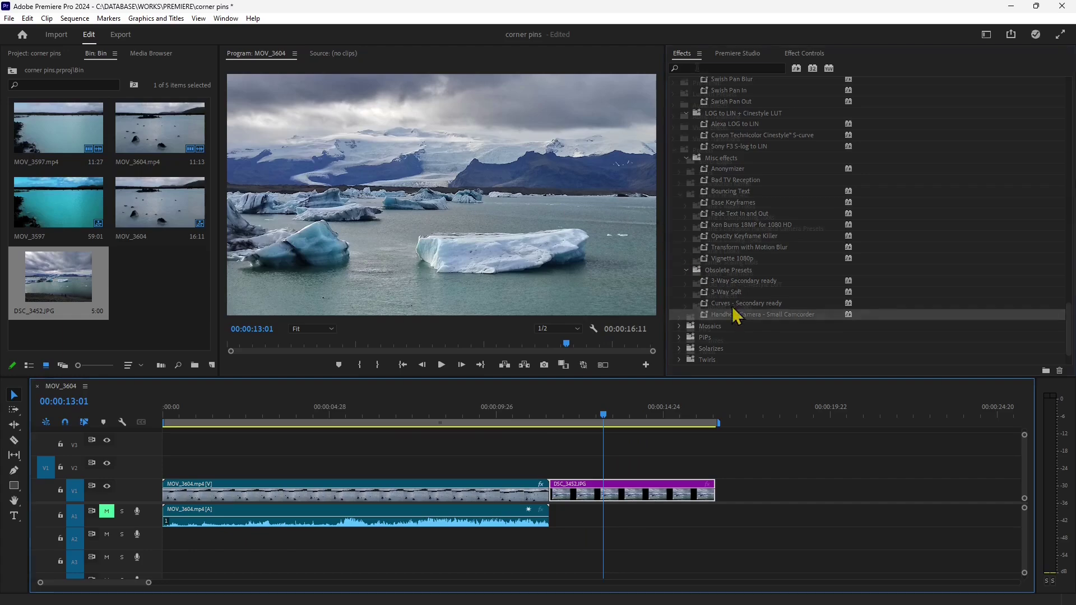
- Search Effects for 'burn' and drag Ken Burns 18MP for 1080 HD onto the DSC_3452 clip
left_click(697, 68)
type("burne")
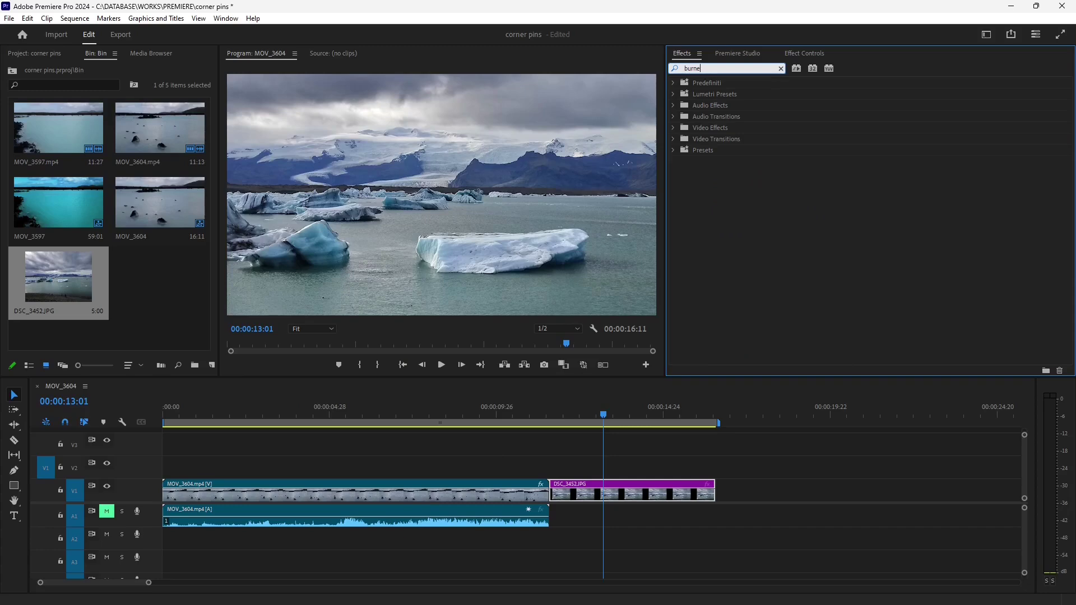
key("BackSpace")
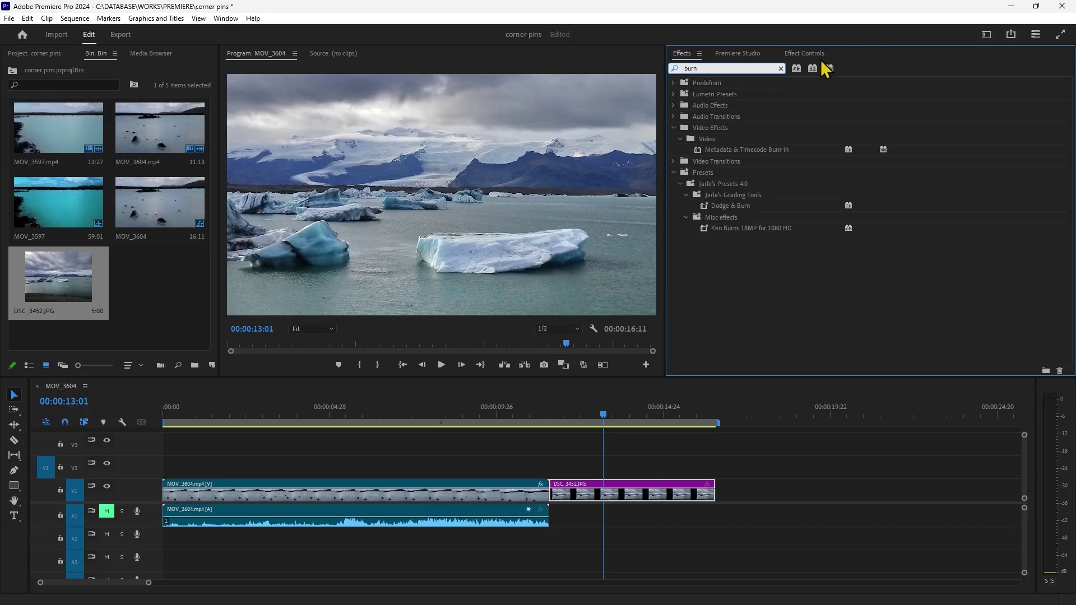
left_click(746, 229)
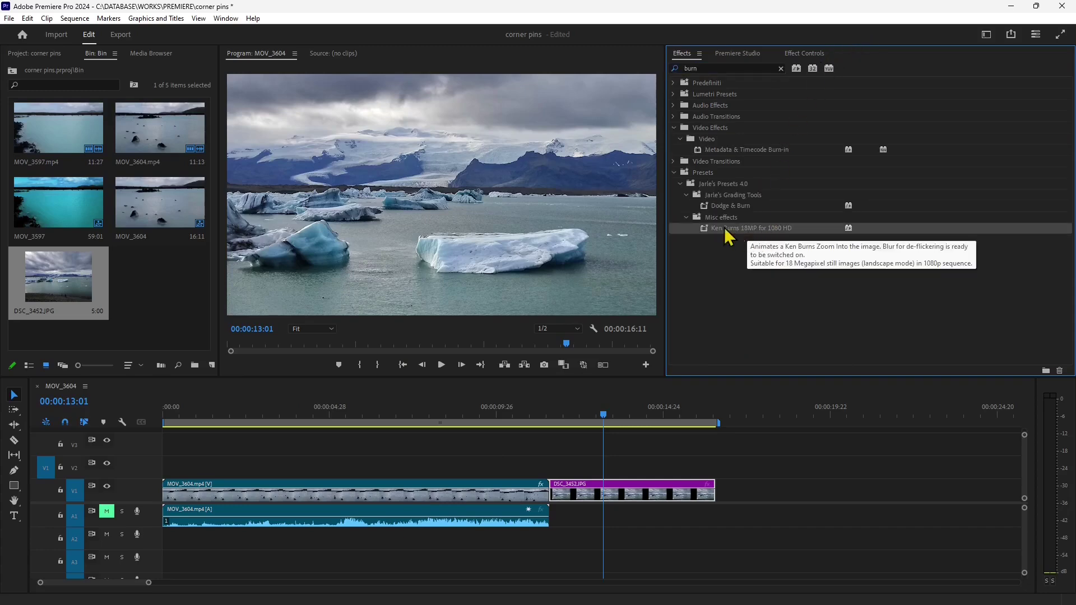
left_click_drag(724, 228, 632, 486)
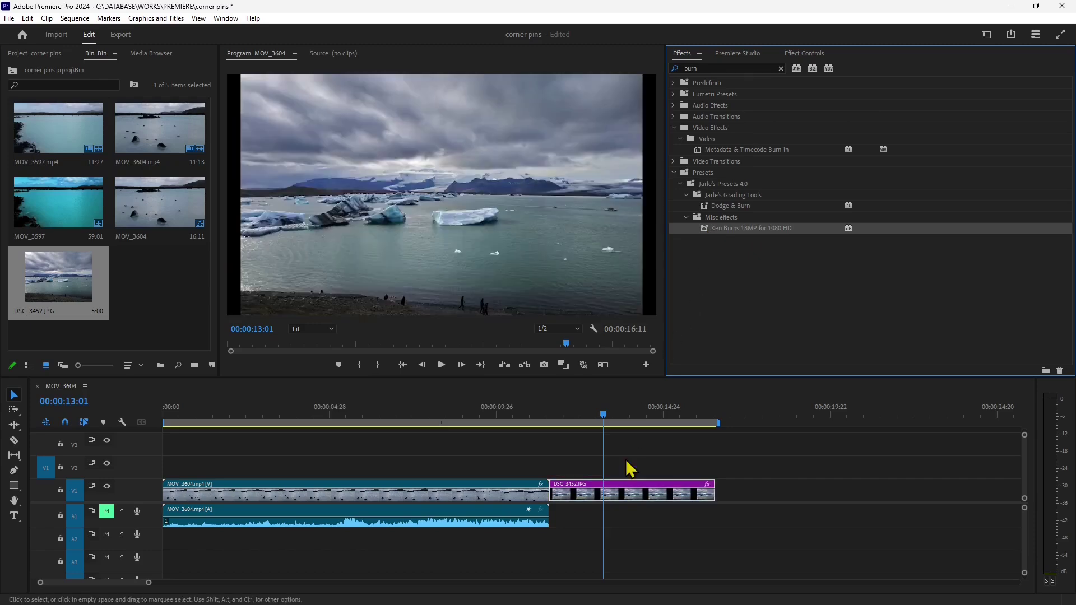
- Play and scrub the photo clip to check the Ken Burns zoom, stopping at 00:00:15:02
left_click(441, 364)
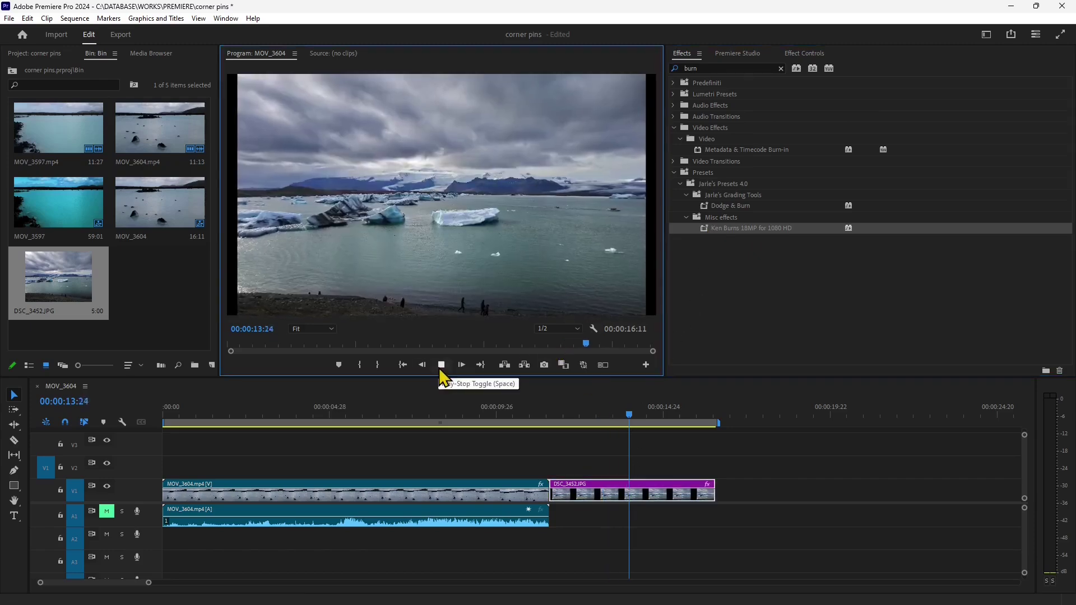
left_click(441, 365)
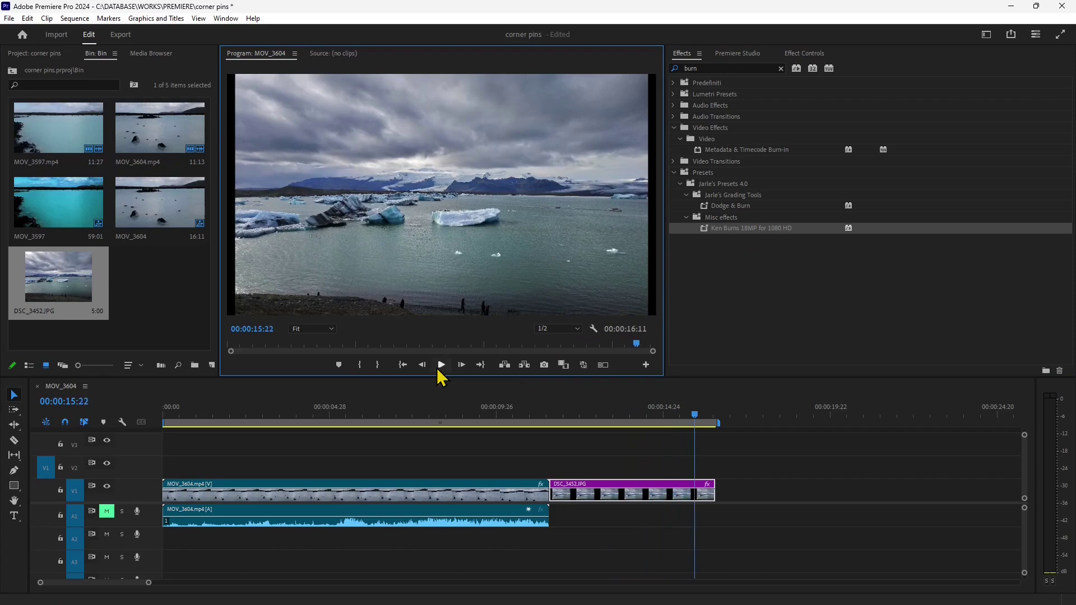
left_click(551, 417)
left_click_drag(553, 429, 533, 464)
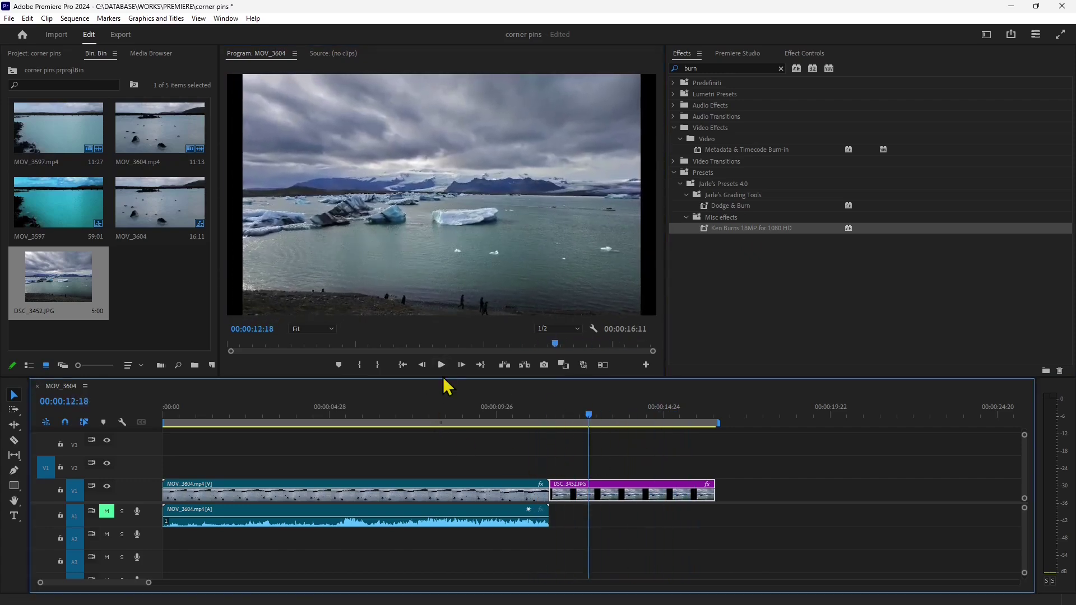
left_click(443, 373)
left_click(442, 366)
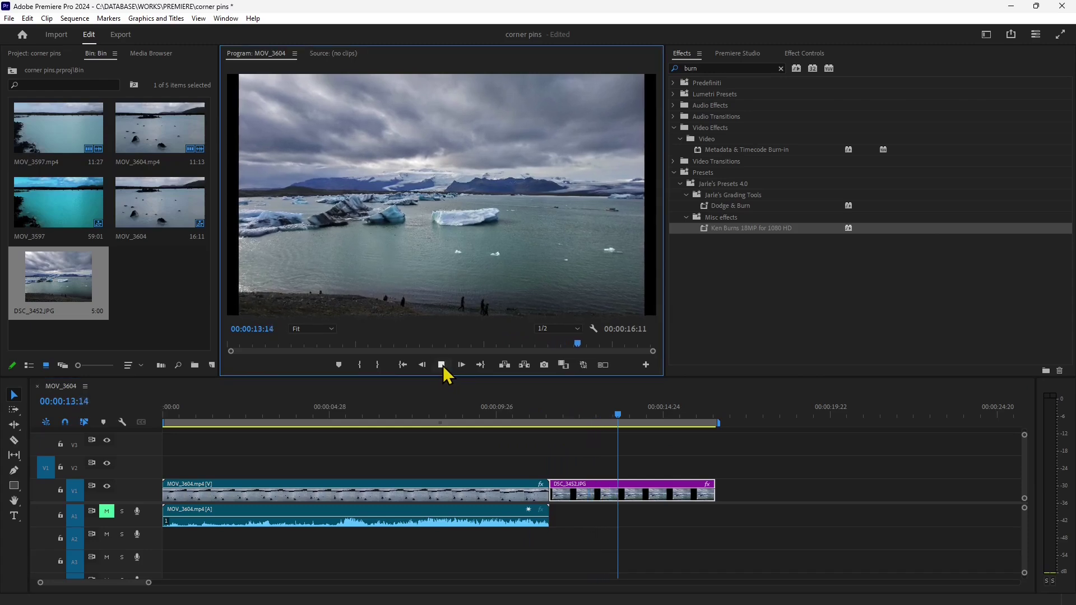
left_click(443, 370)
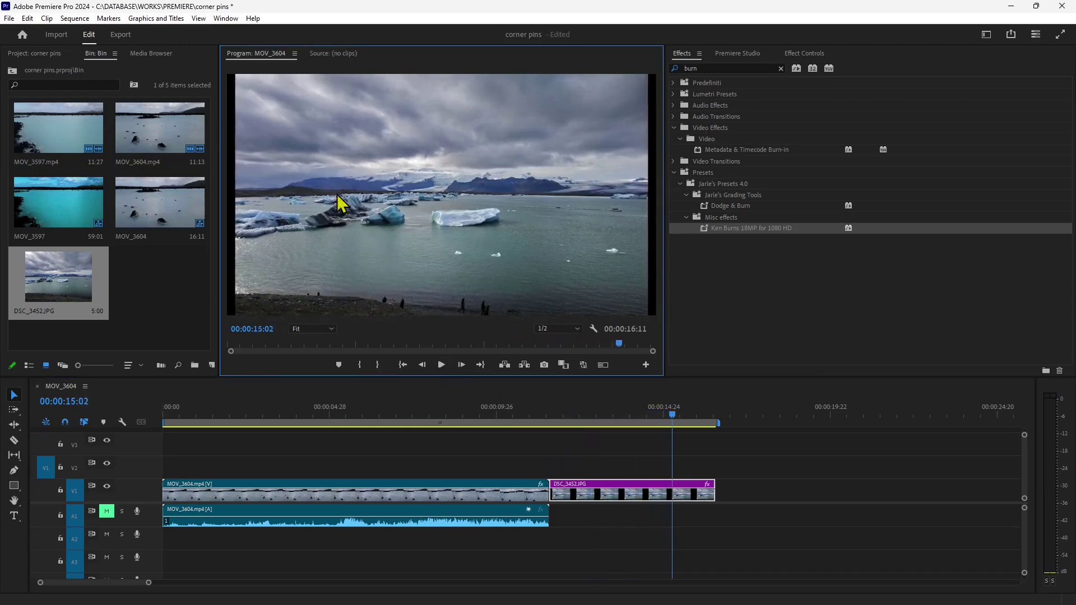
left_click(712, 220)
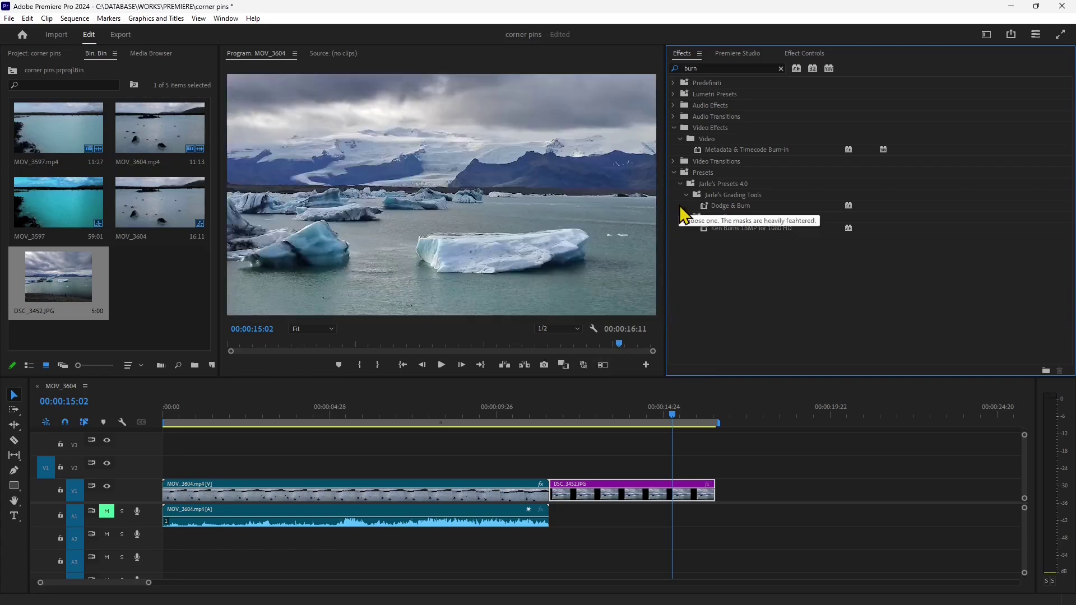
- Clear the 'burn' search and expand Presets > Jarle's Presets 4.0 > Jarle's Audio Tools
left_click(781, 69)
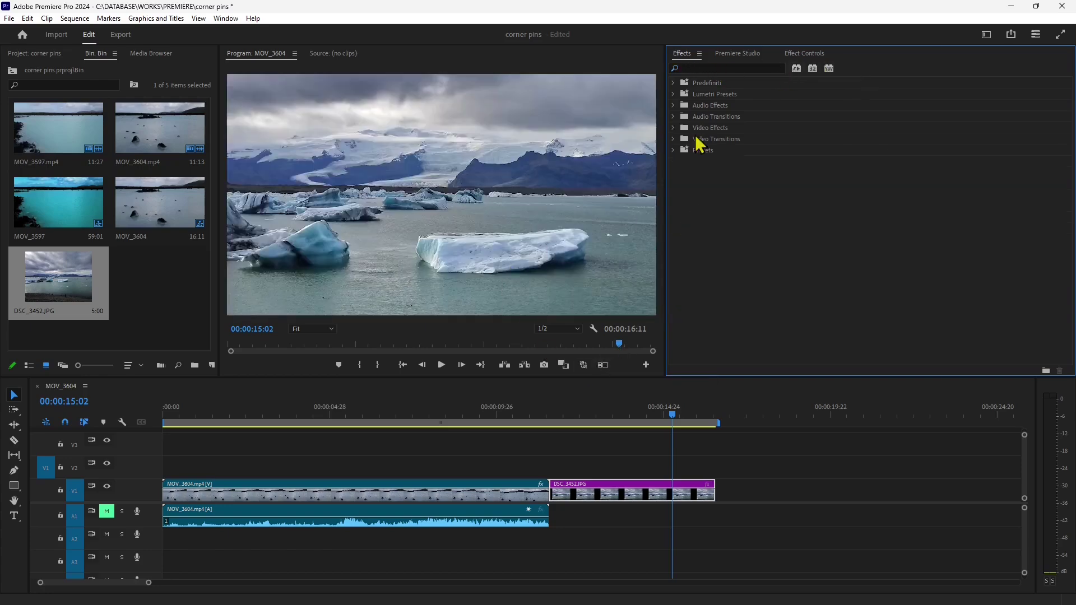
left_click(674, 149)
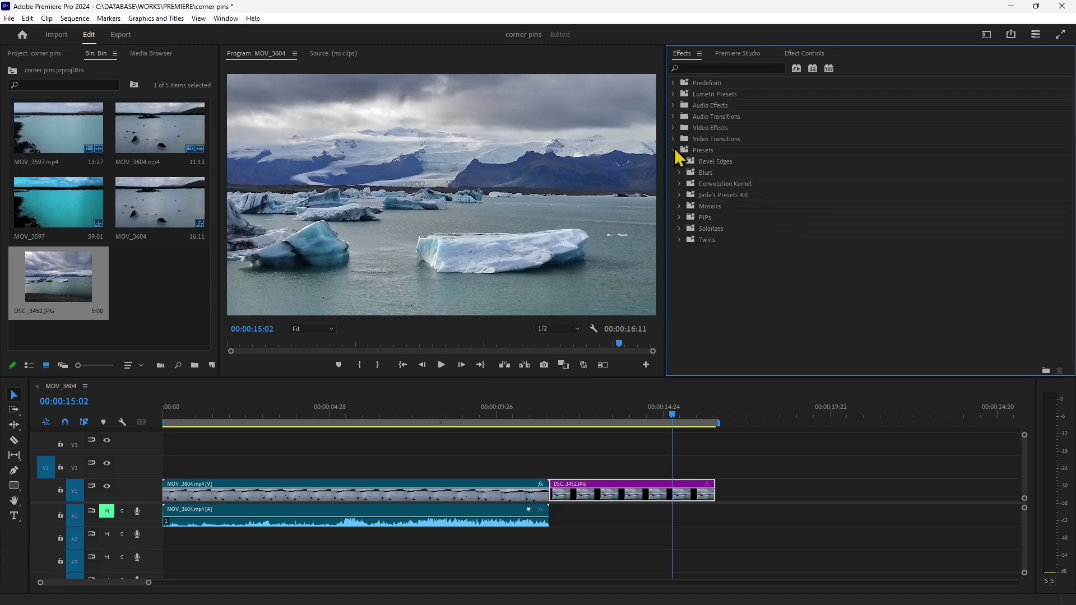
left_click(680, 195)
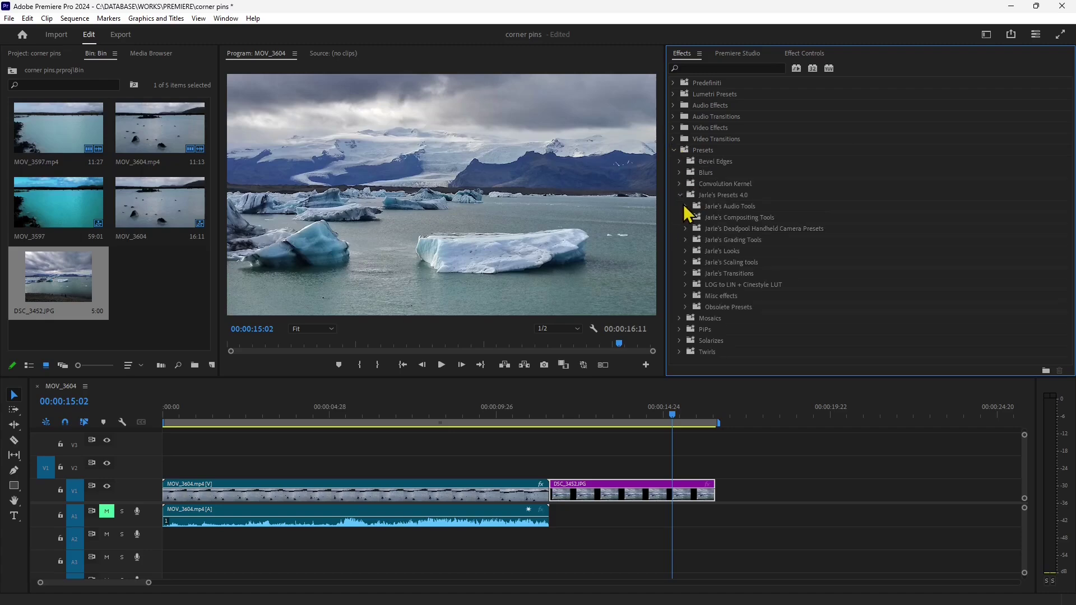
left_click(711, 206)
left_click(687, 206)
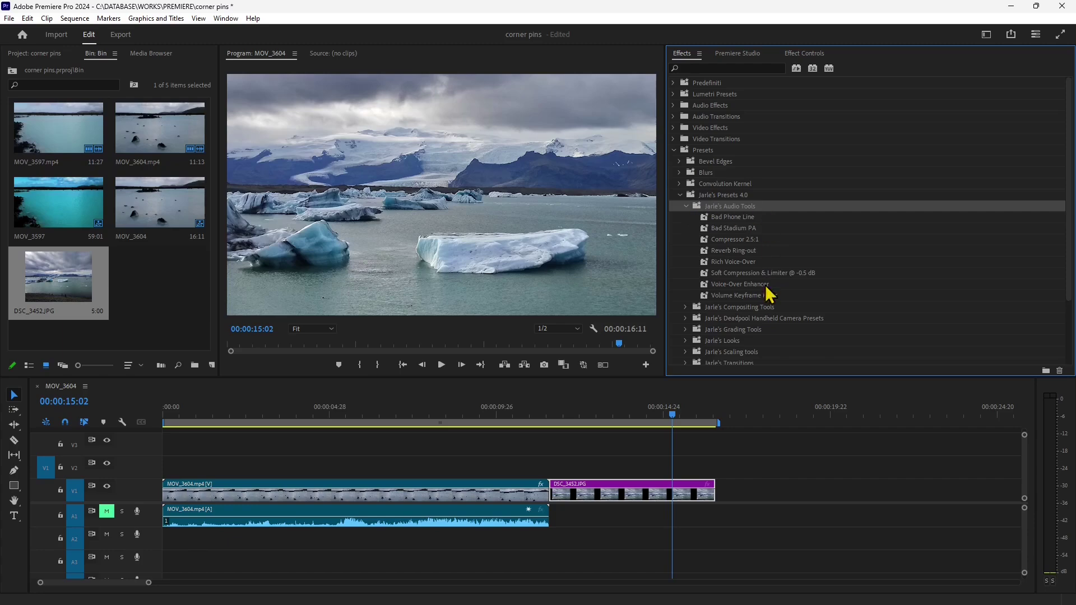
- Browse the Bad Stadium PA, Volume Keyframe Killer and Voice-Over Enhancer audio presets
left_click(730, 231)
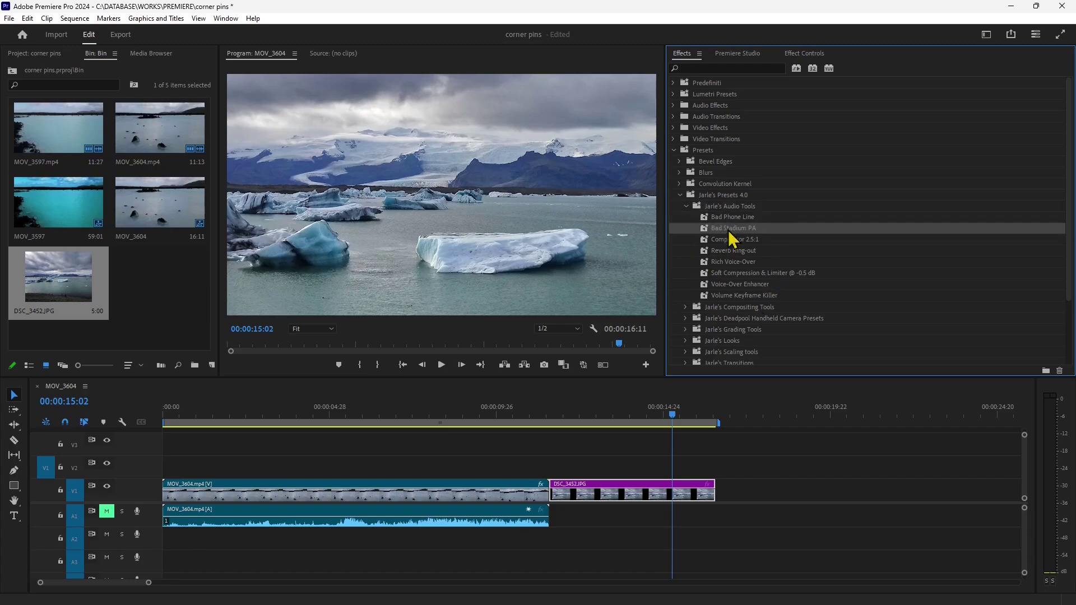
left_click(730, 296)
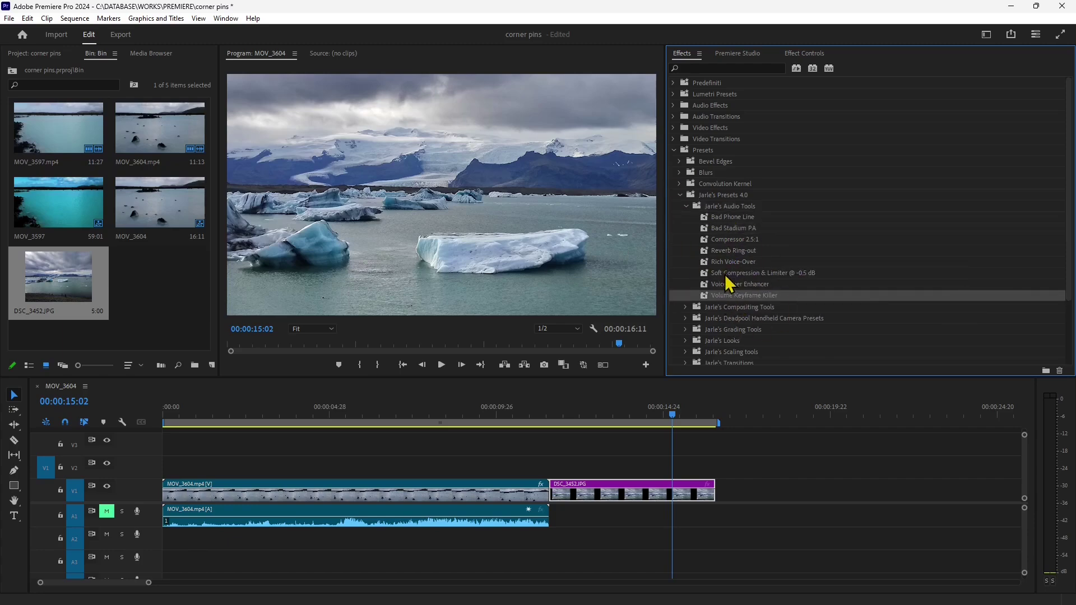
left_click(729, 286)
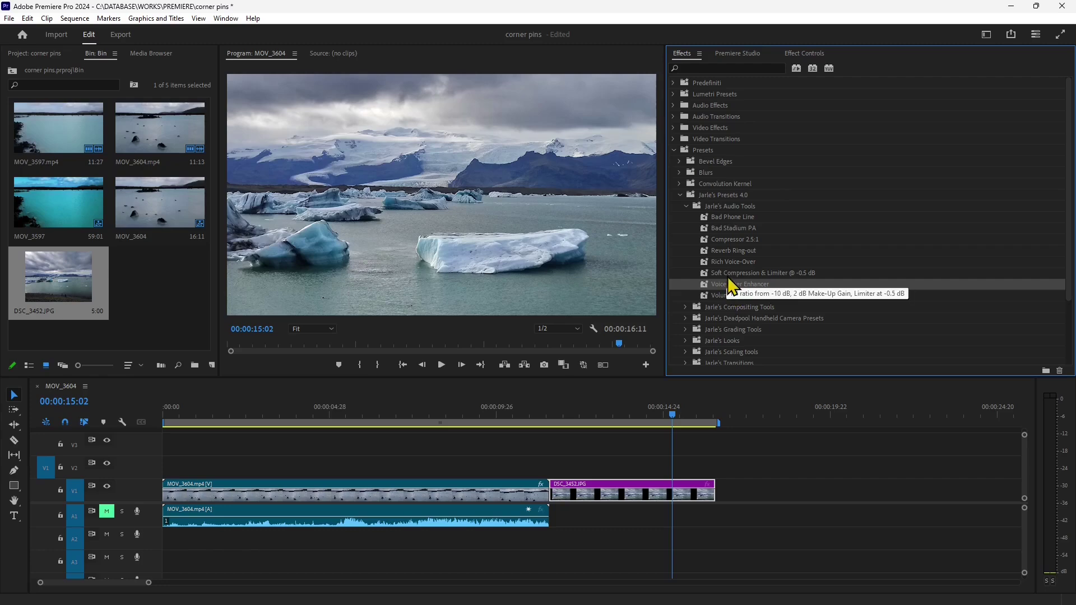
left_click(725, 230)
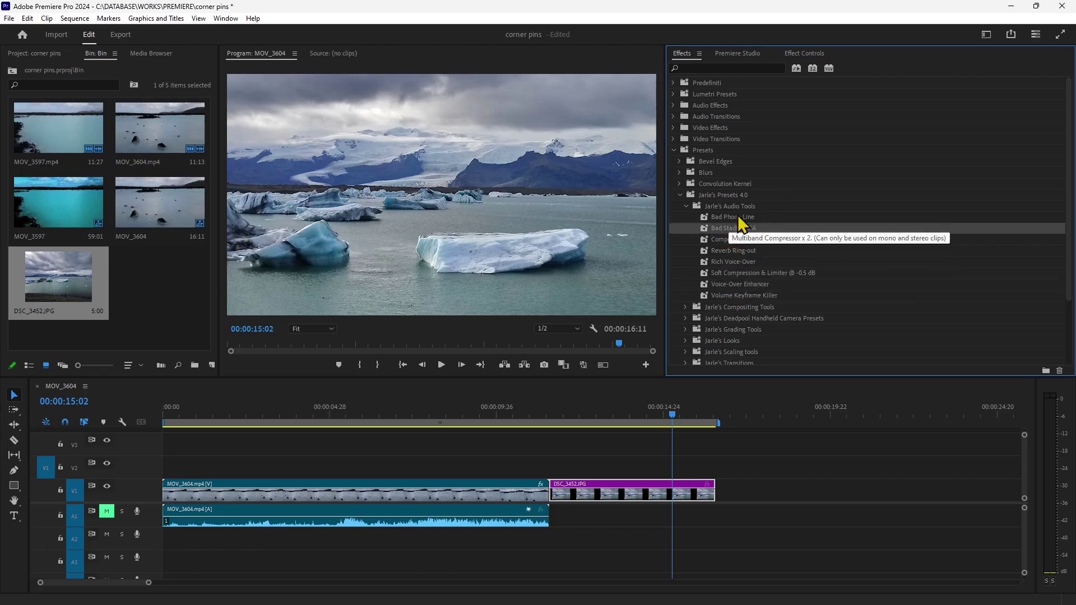
- Drag Bad Phone Line onto the MOV_3604 audio on A1 and move the playhead to 00:00:08:28
left_click(711, 219)
left_click_drag(706, 226, 553, 509)
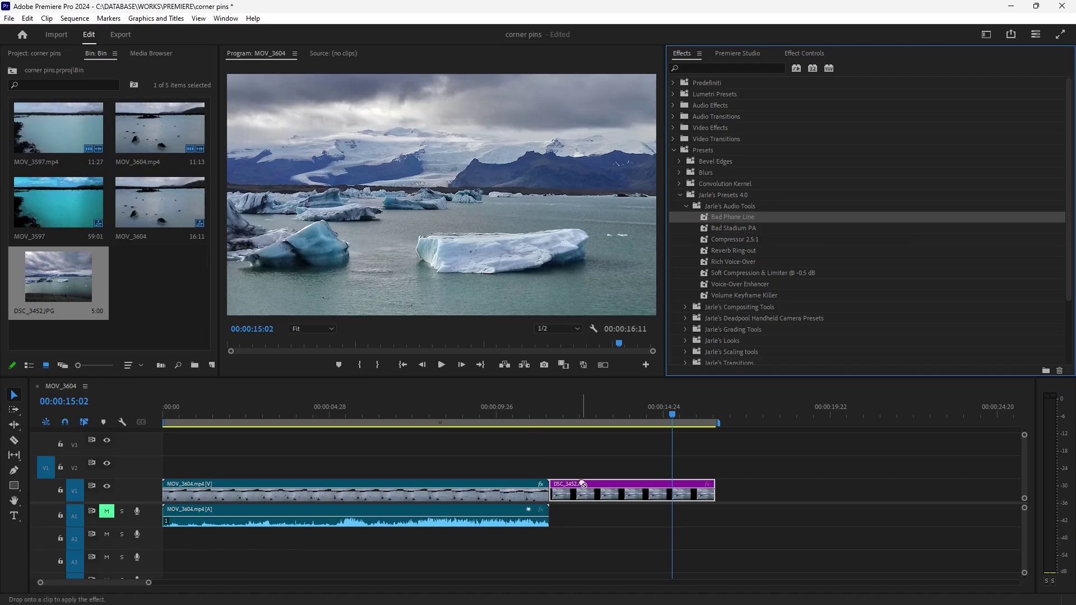
left_click_drag(489, 477, 492, 515)
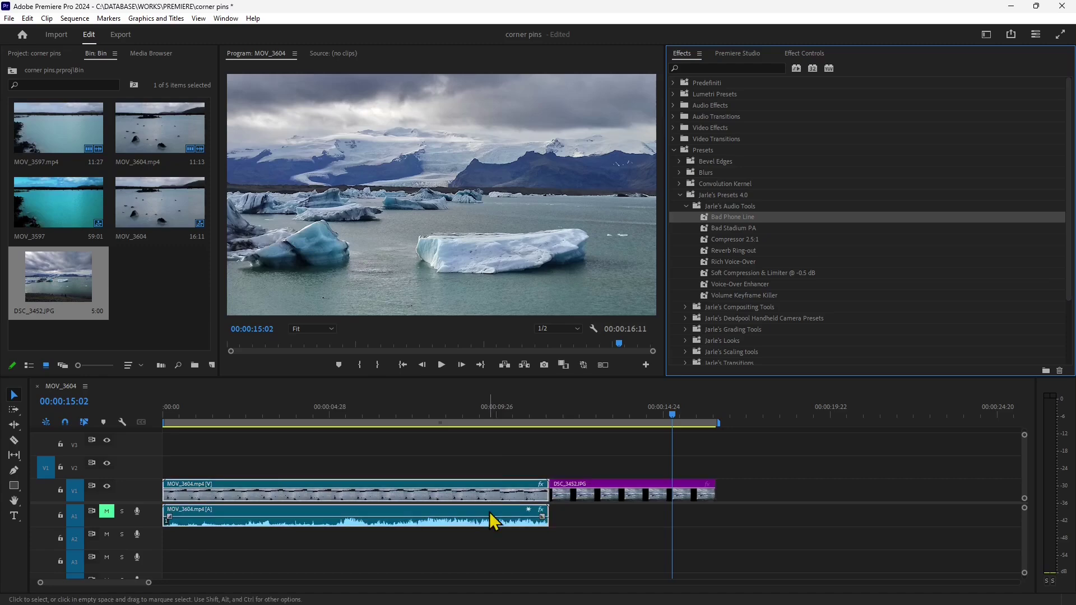
left_click(466, 425)
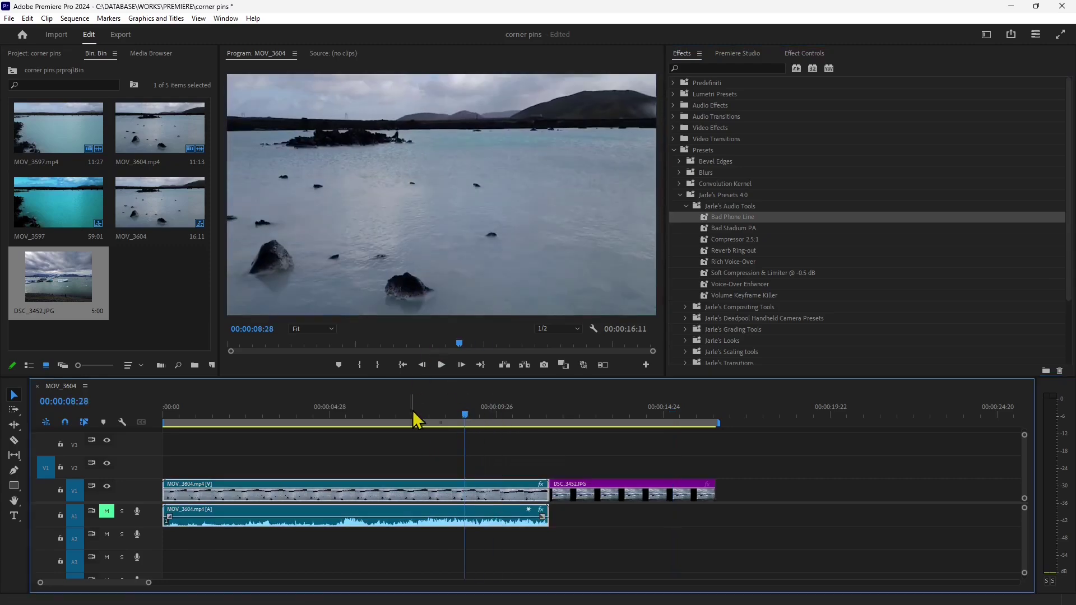
- Apply Jarle's Matte Contrast & Blur compositing preset to MOV_3604, scrub to preview it, then undo it
left_click(687, 209)
left_click(686, 218)
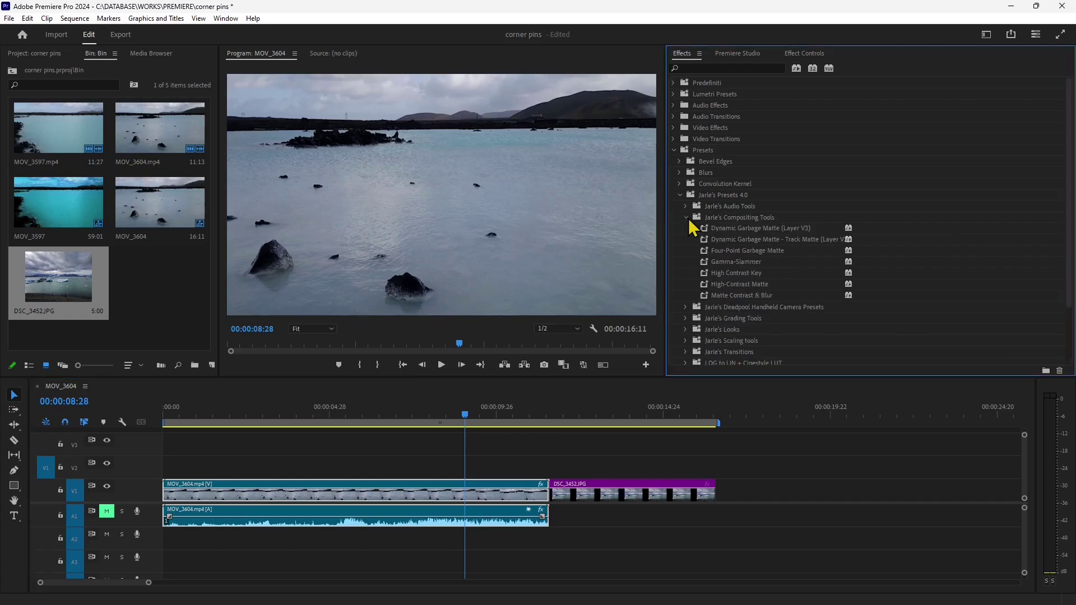
left_click(730, 228)
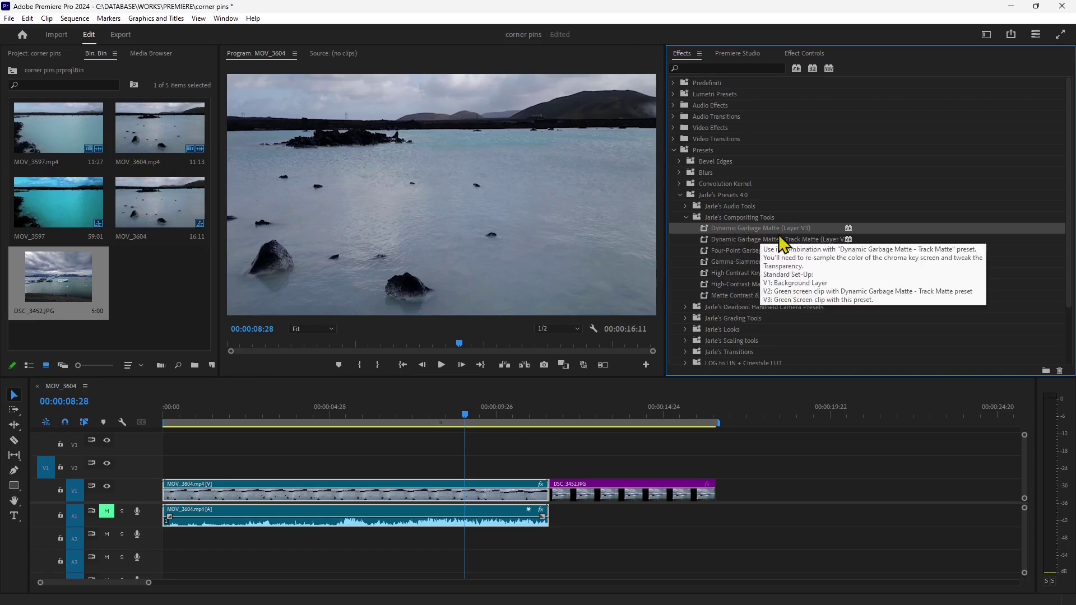
left_click(753, 298)
left_click_drag(732, 303, 492, 493)
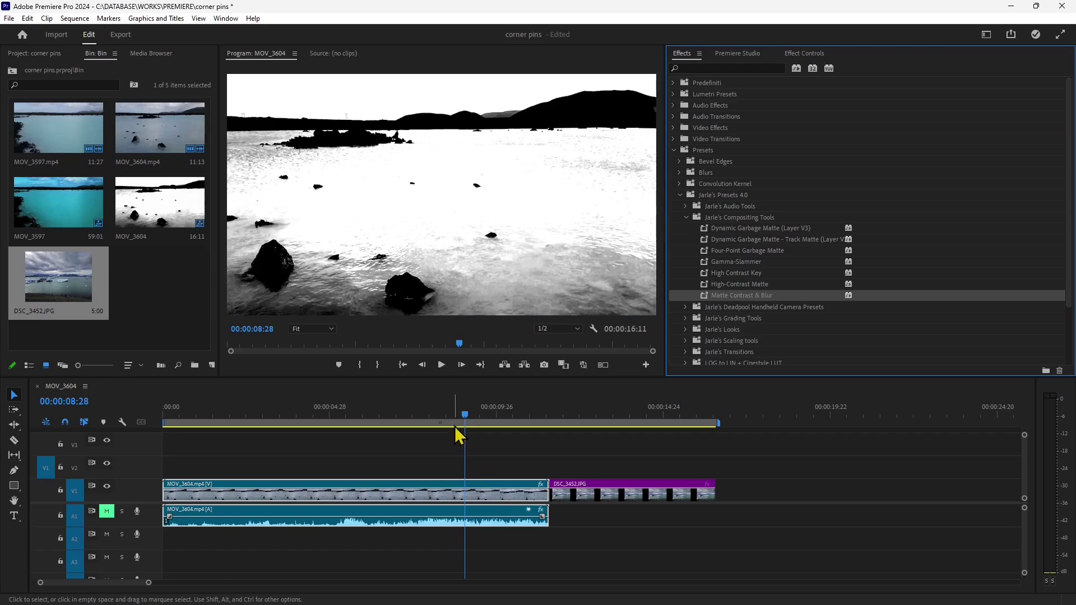
mouse_move(465, 416)
left_mouse_down()
mouse_move(370, 418)
mouse_move(475, 419)
left_mouse_up()
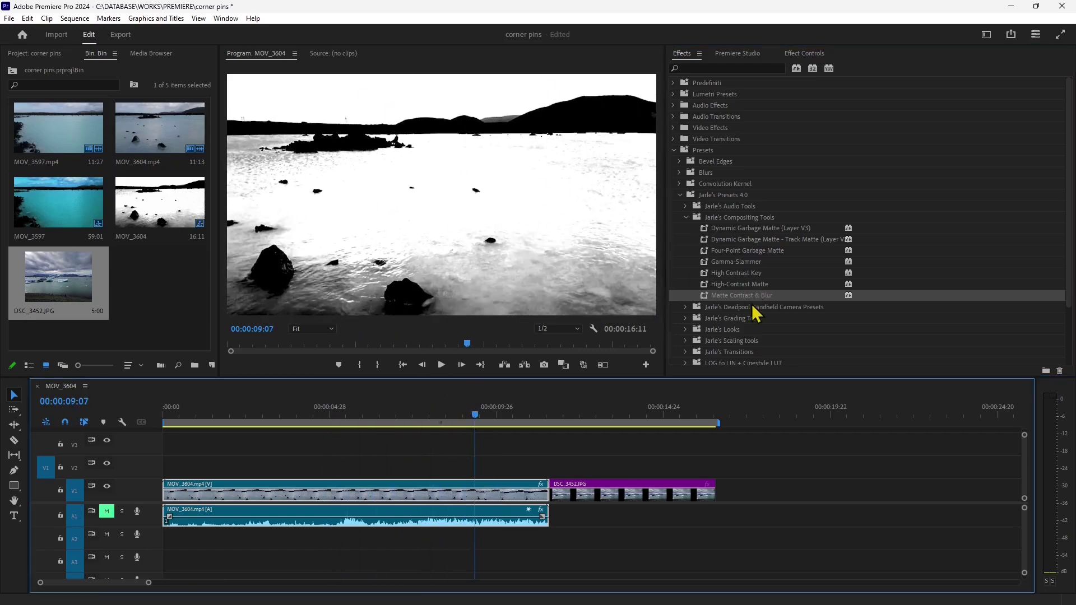
key("ctrl+z")
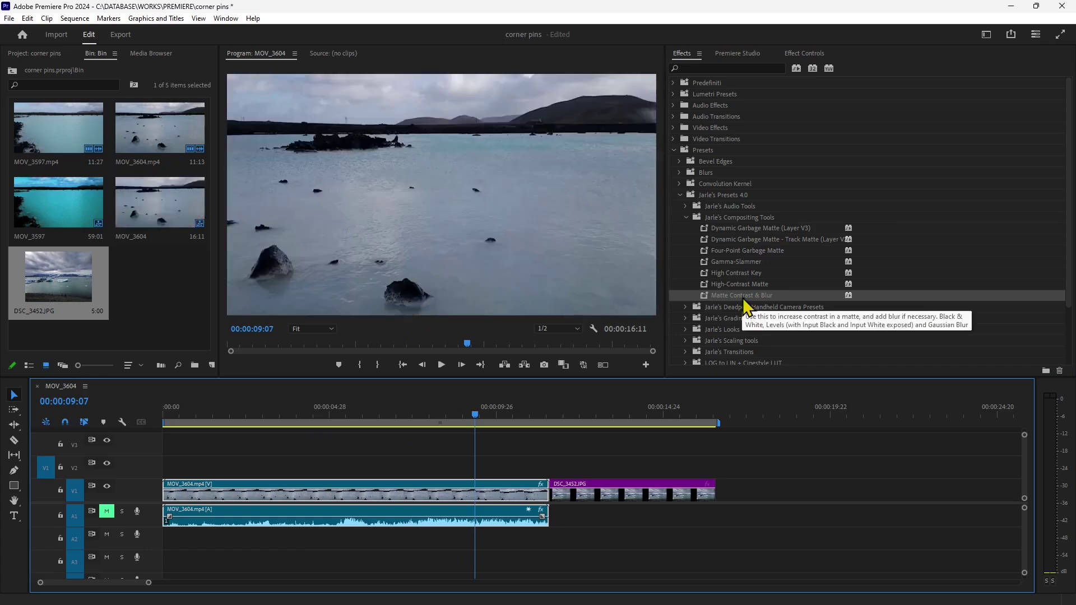
- Apply Four-Point Garbage Matte to MOV_3604, scrub to preview the matte, then undo it
left_click(745, 273)
left_click(735, 251)
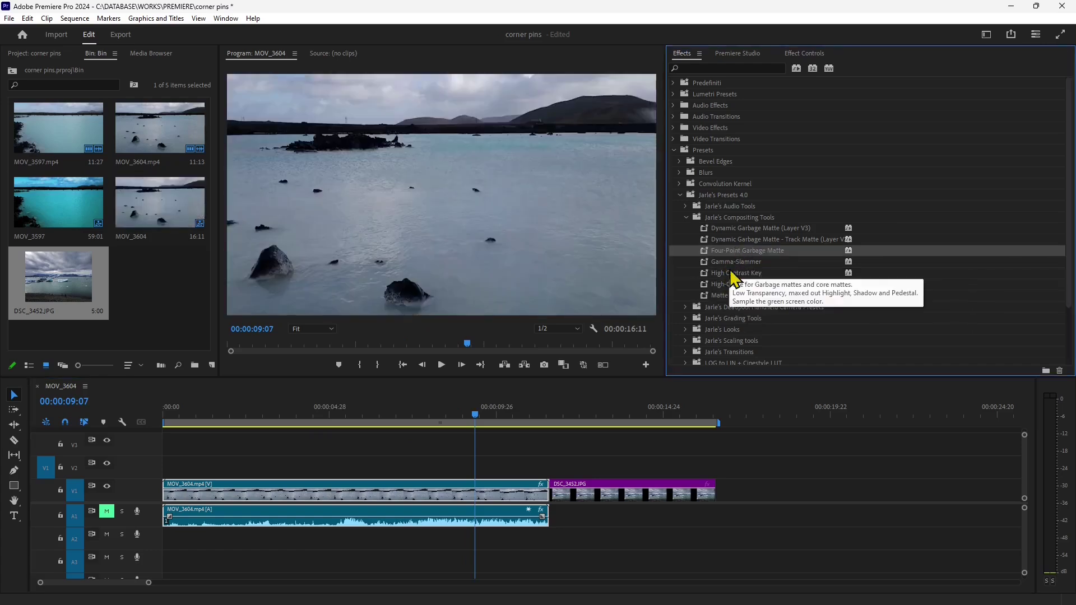
left_click_drag(738, 252, 468, 494)
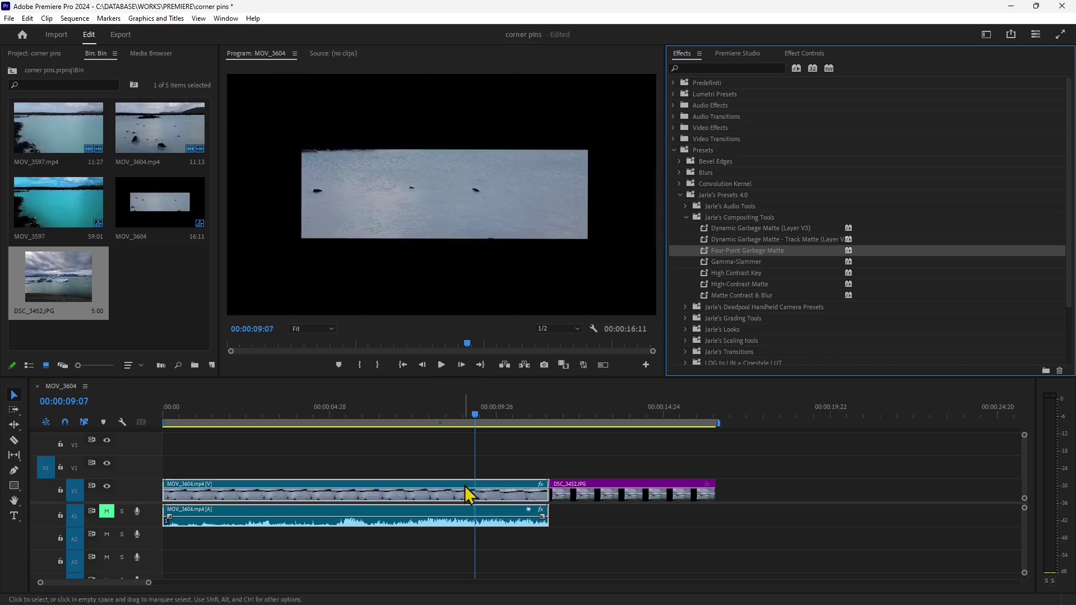
left_click_drag(474, 418, 528, 458)
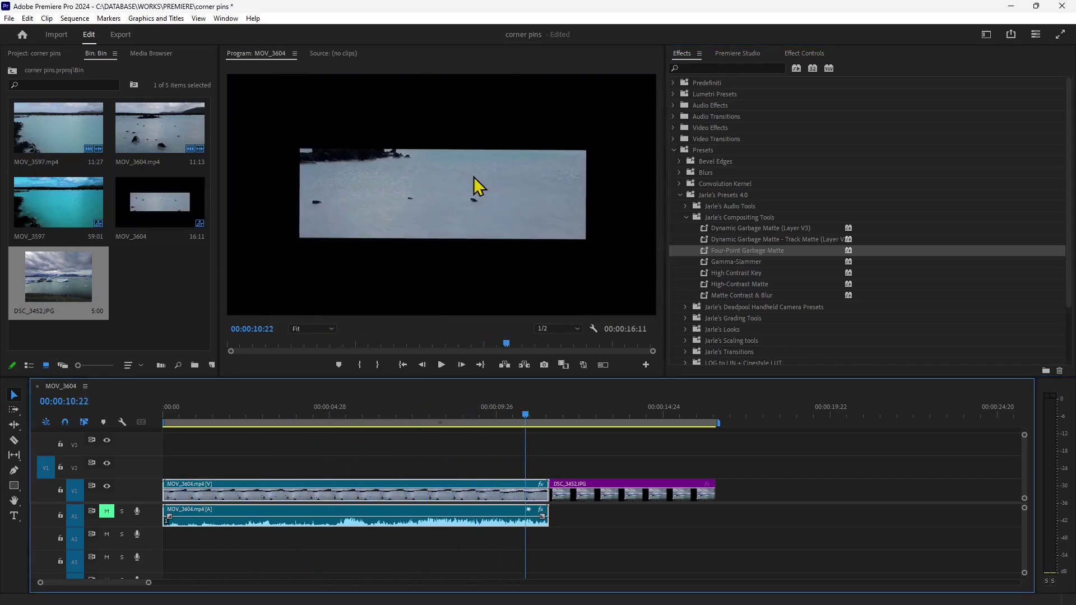
key("ctrl+z")
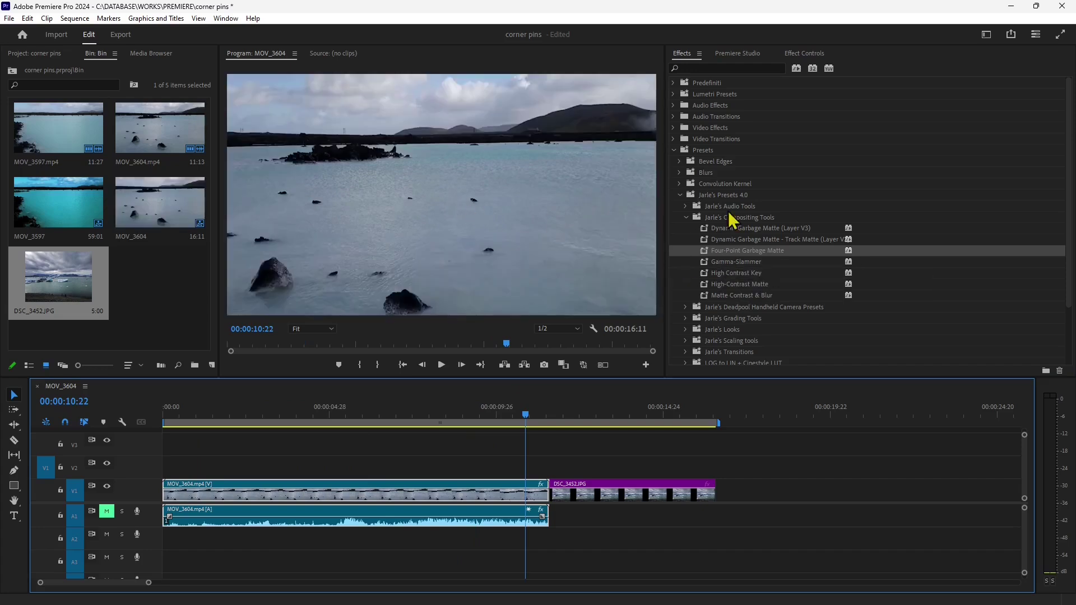
scroll(732, 300, "down", 1)
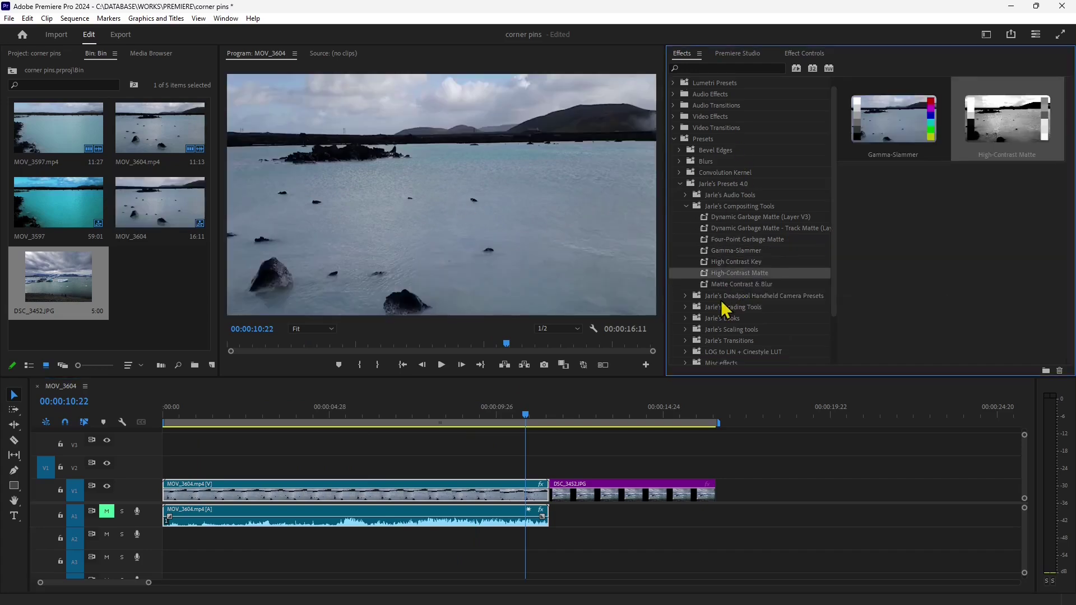
- Expand Deadpool Handheld Camera Presets > For any footage in the Effects panel
left_click(688, 297)
scroll(745, 236, "down", 3)
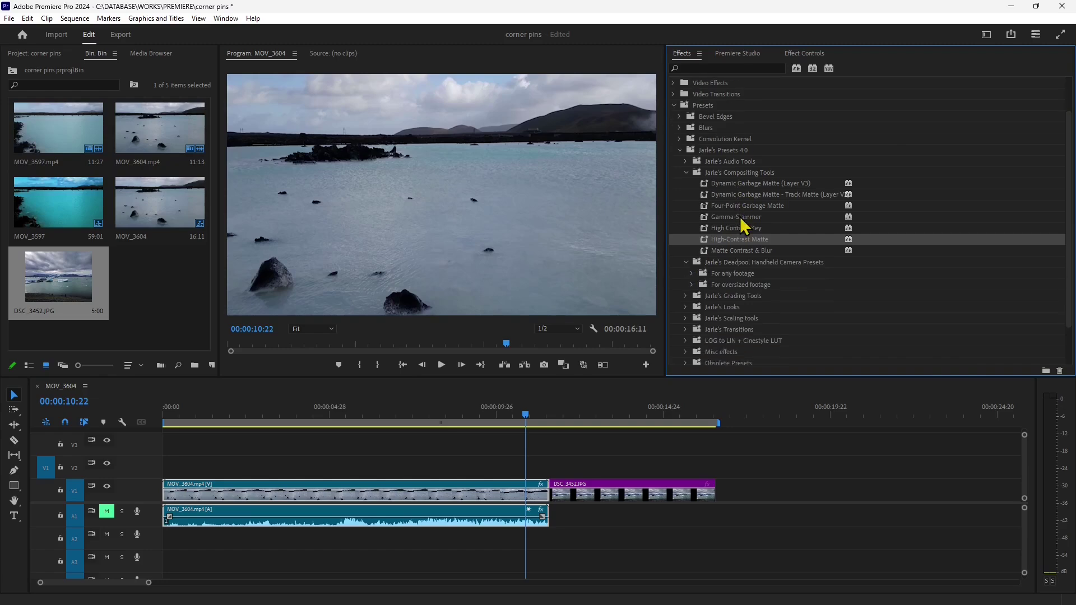
left_click(742, 274)
scroll(714, 297, "down", 3)
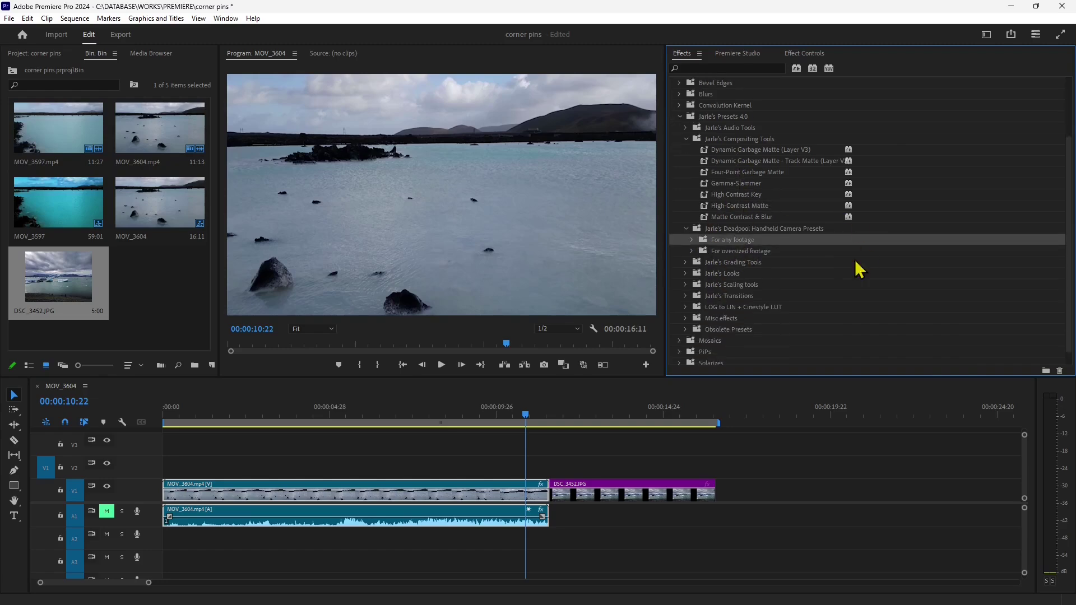
left_click(694, 242)
scroll(783, 247, "down", 1)
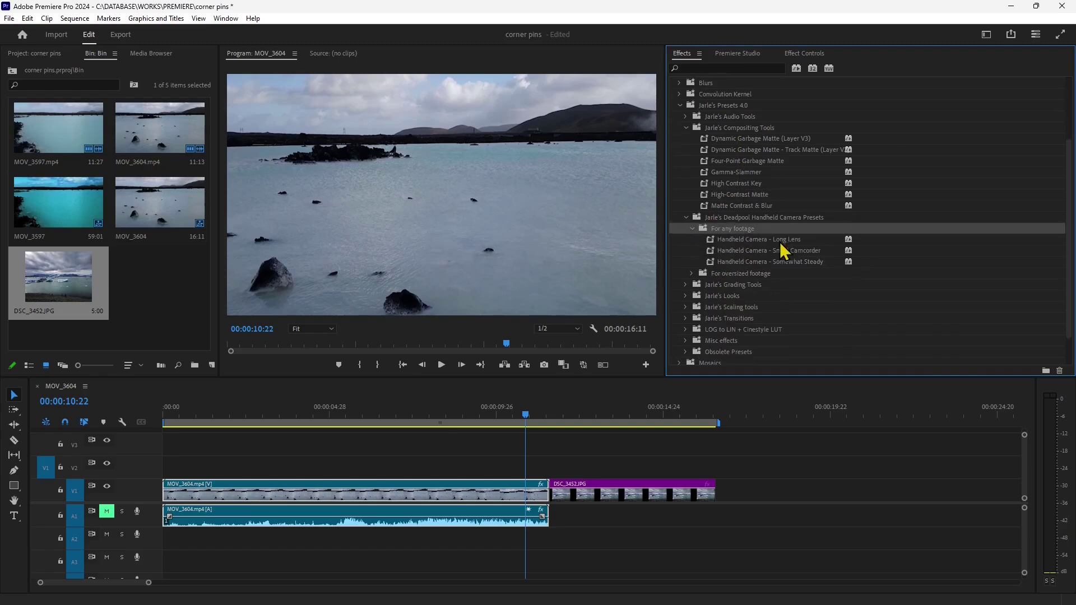
- Drag Handheld Camera - Small Camcorder onto MOV_3604 and play the shake from 05:18 to 07:10
left_click(764, 252)
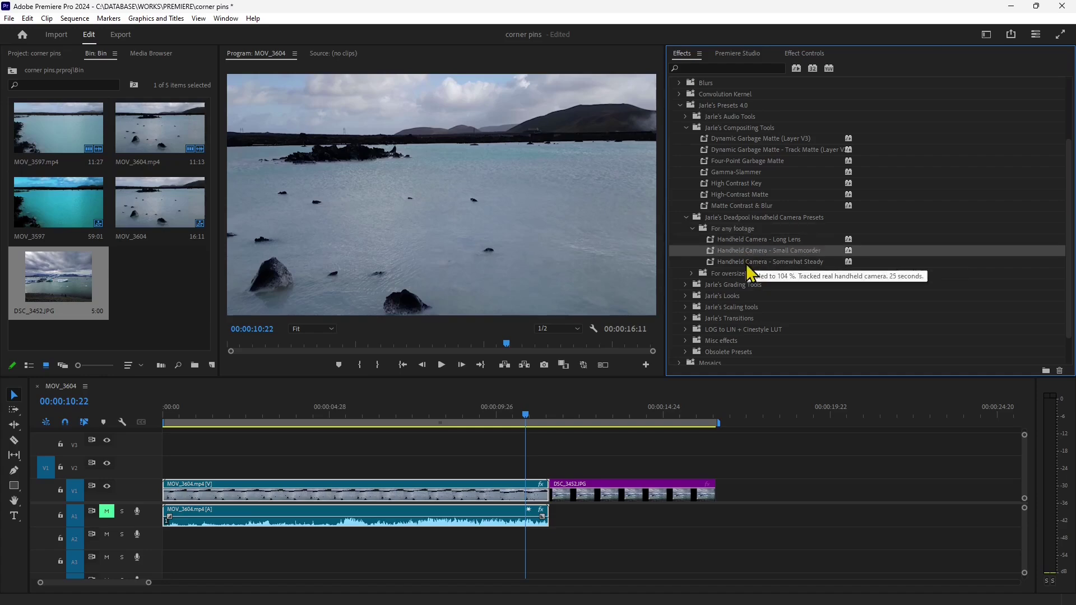
left_click(751, 263)
left_click(759, 253)
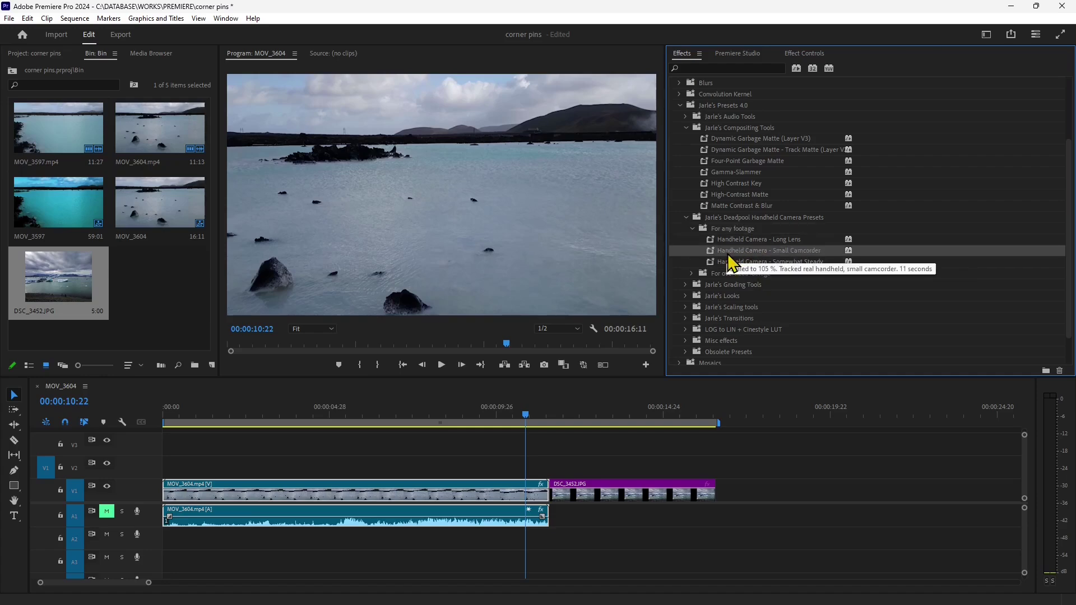
left_click_drag(760, 253, 384, 480)
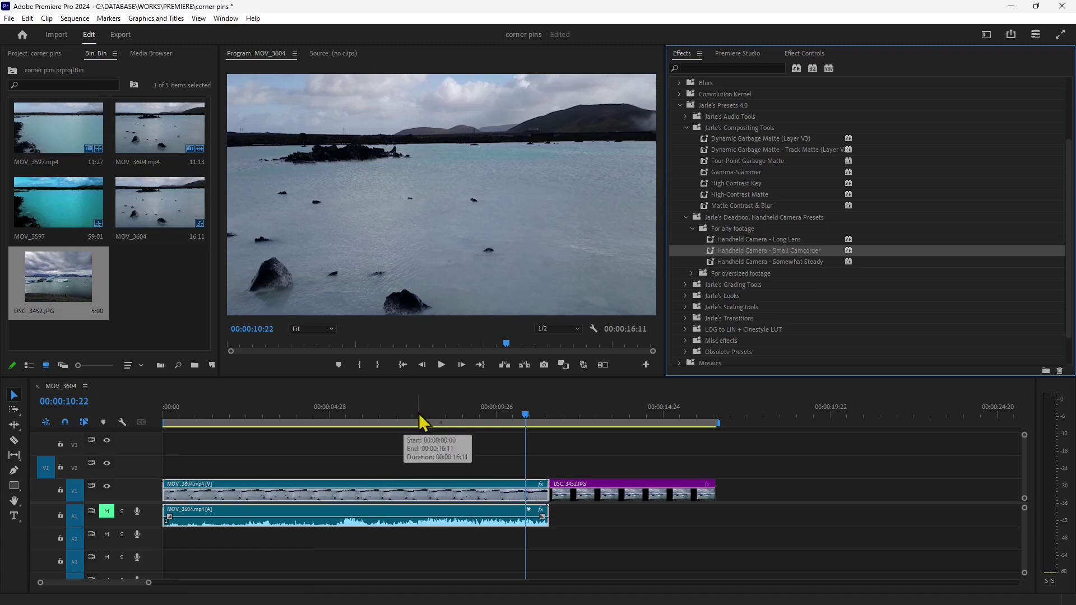
left_click_drag(413, 425, 351, 417)
left_click(441, 366)
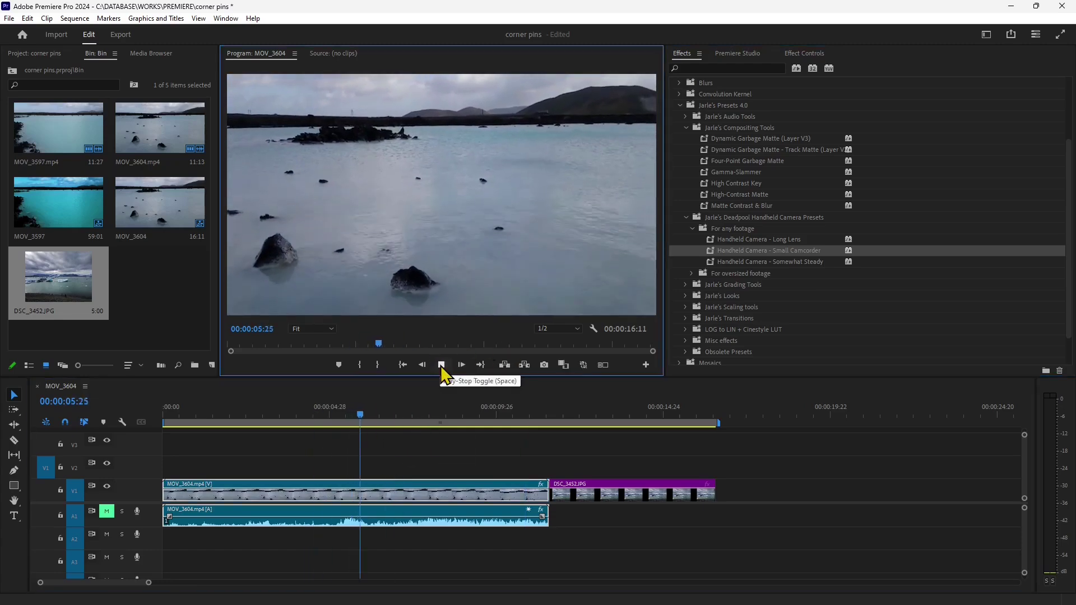
left_click(442, 366)
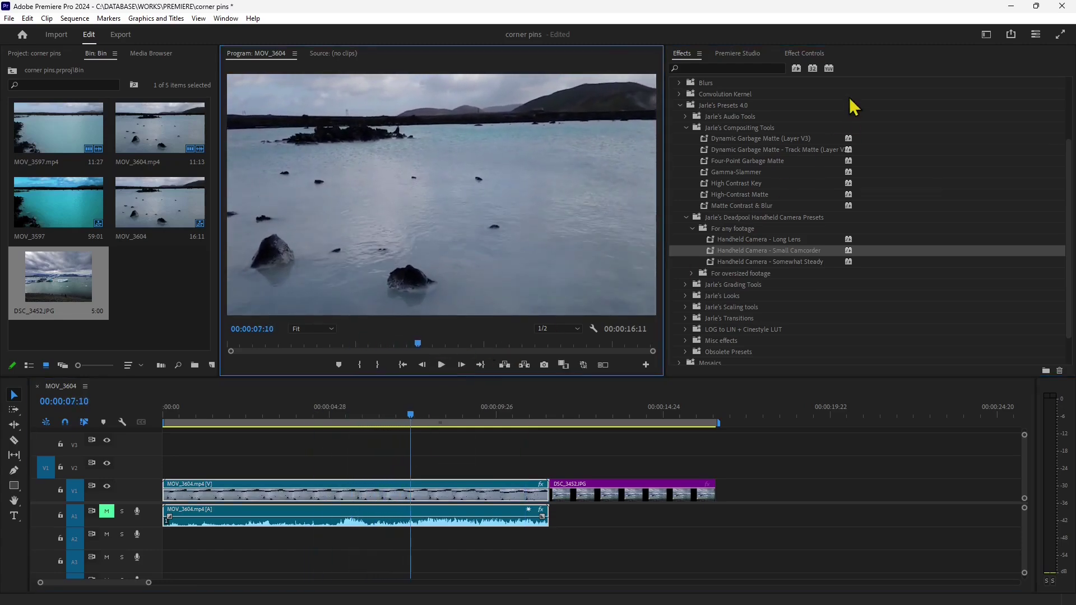
left_click(820, 58)
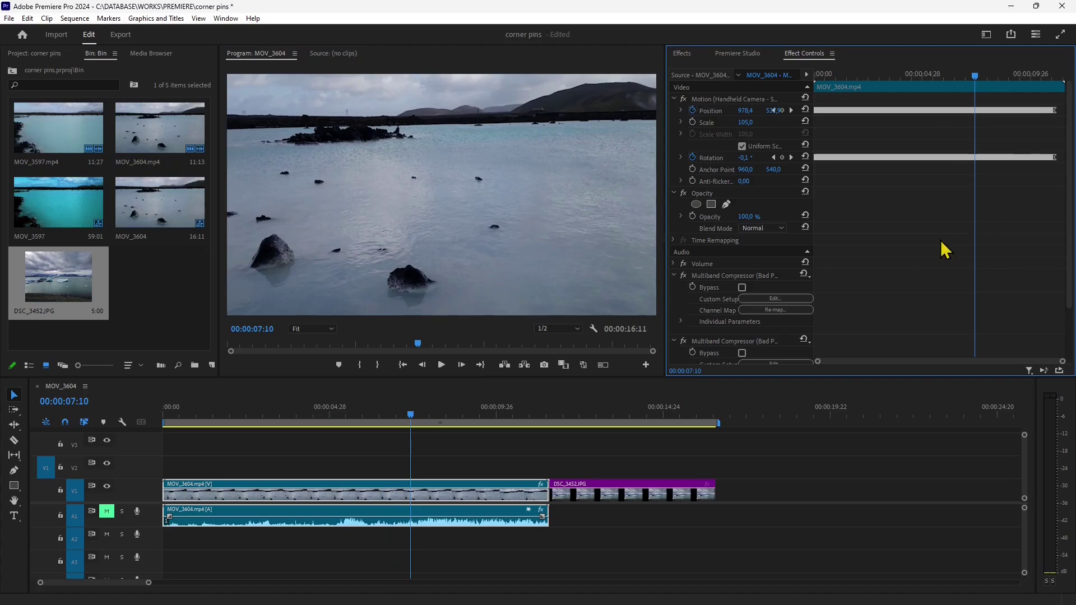
- In Effect Controls, collapse Motion, Opacity and both Multiband Compressors, then re-expand Motion's keyframes
left_click(704, 101)
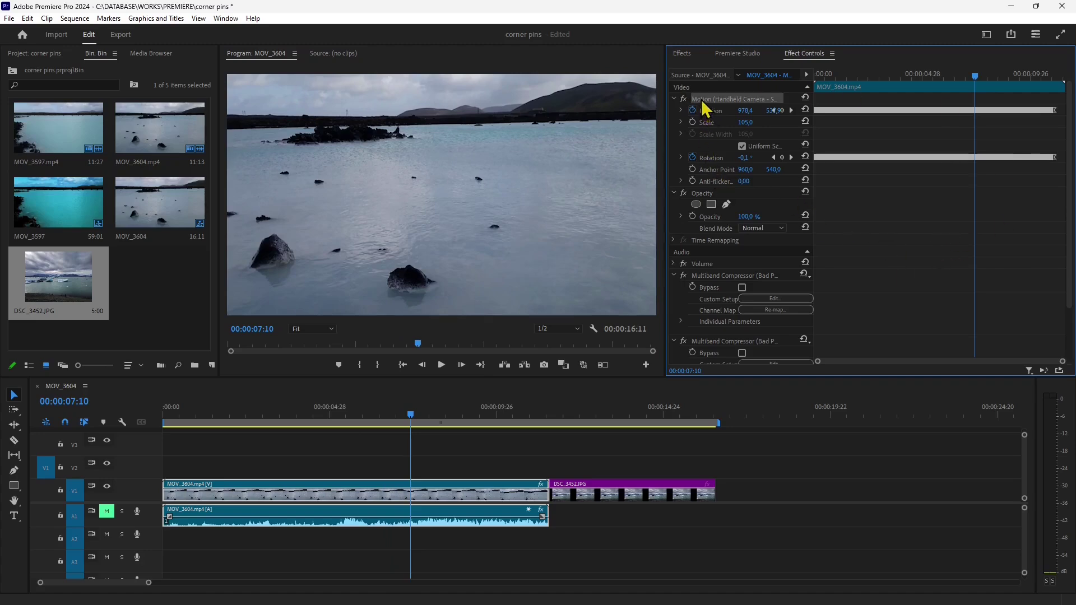
left_click(675, 100)
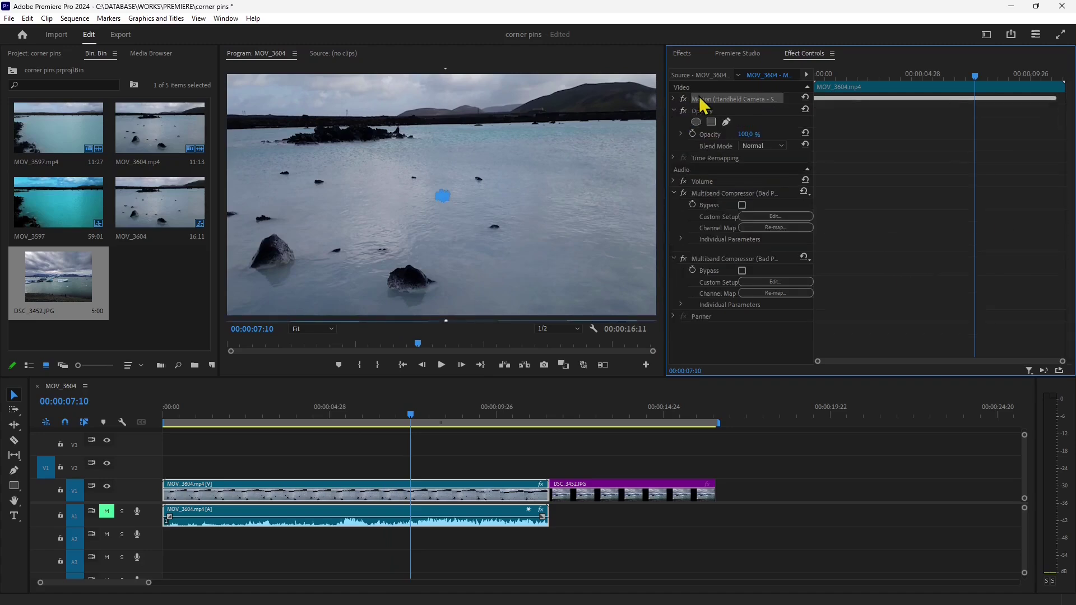
left_click(674, 111)
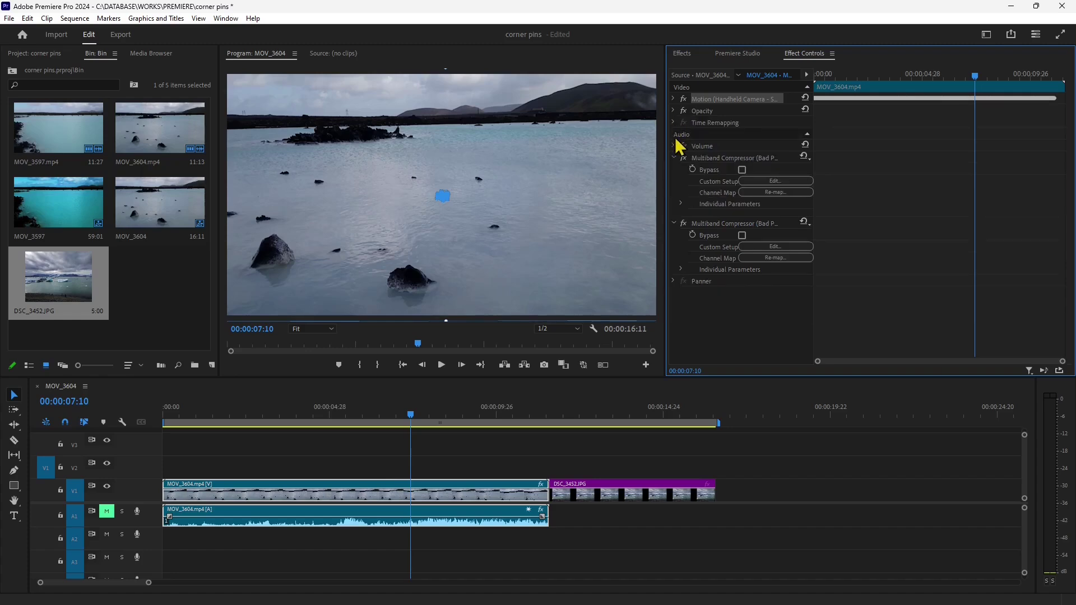
left_click(674, 158)
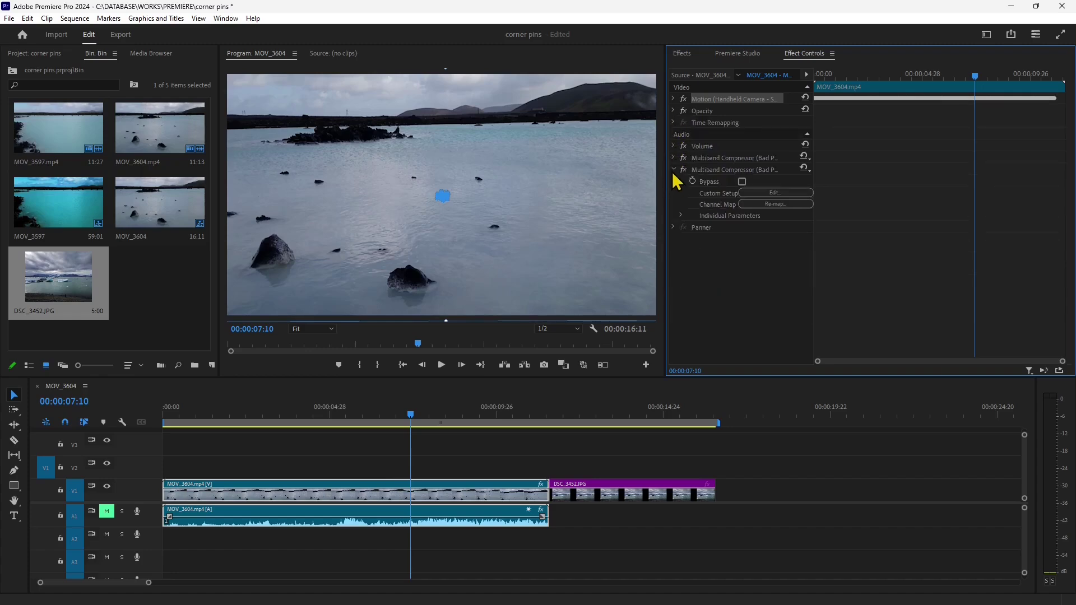
left_click(674, 169)
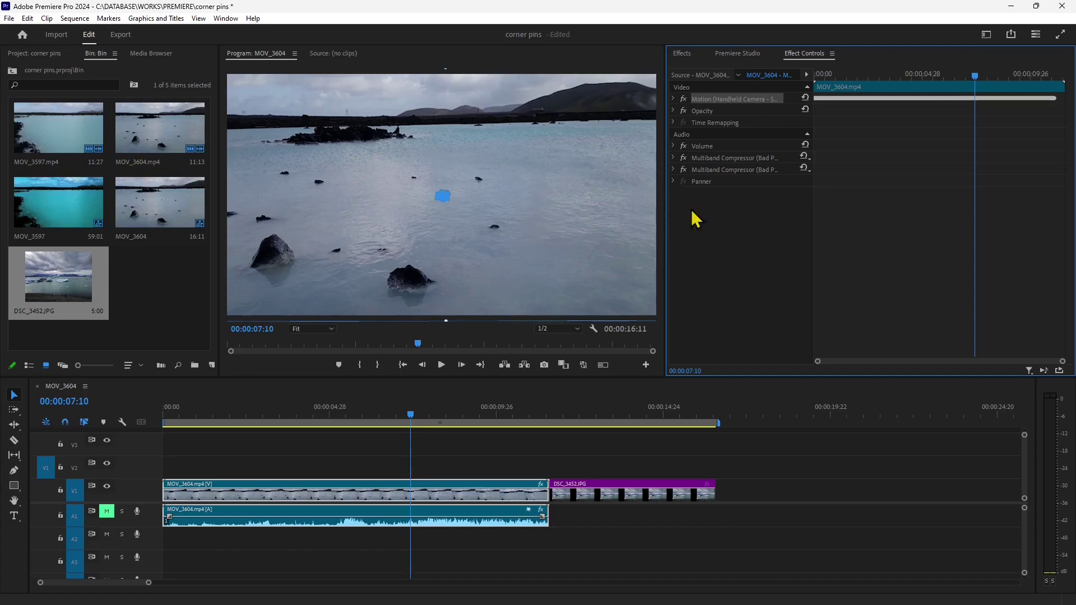
left_click(676, 104)
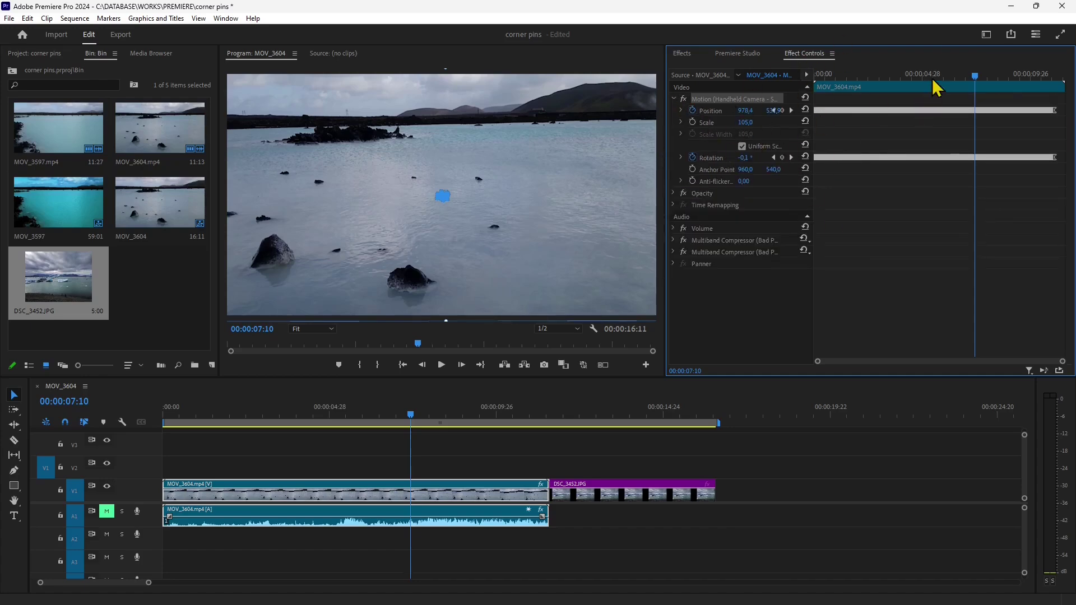
- Scrub the Effect Controls playhead back to 00:00:02:02 and dismiss the Window menu
left_click_drag(933, 78, 859, 96)
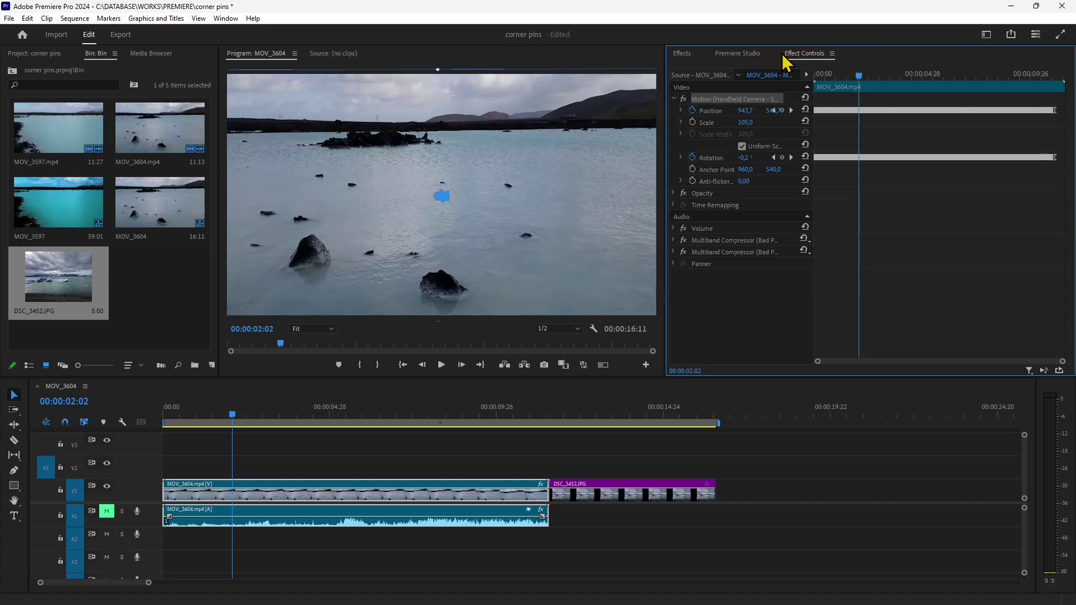
left_click(224, 18)
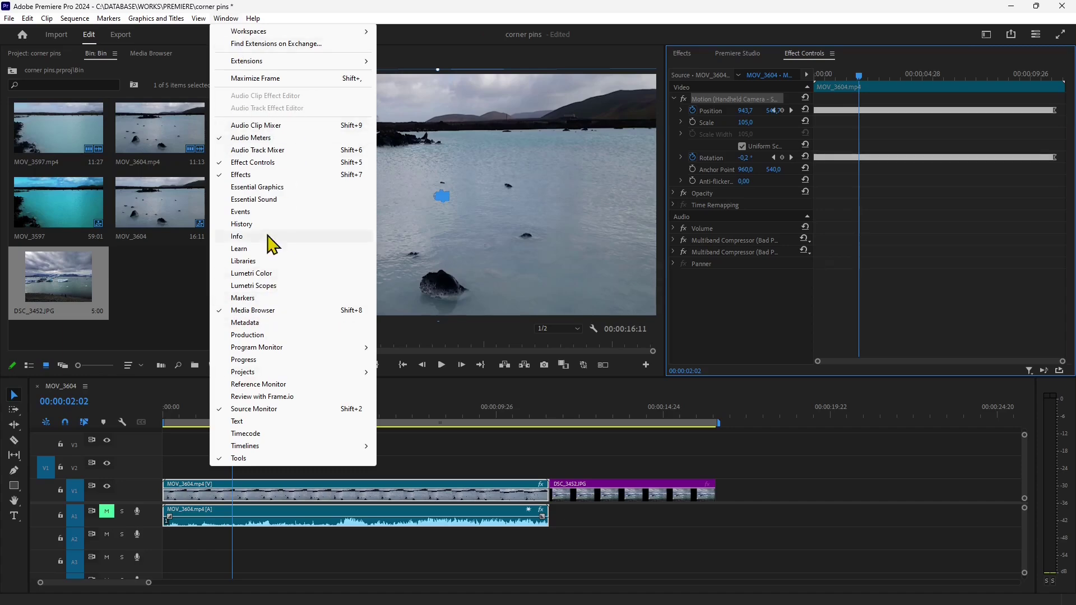
mouse_move(253, 19)
key("Escape")
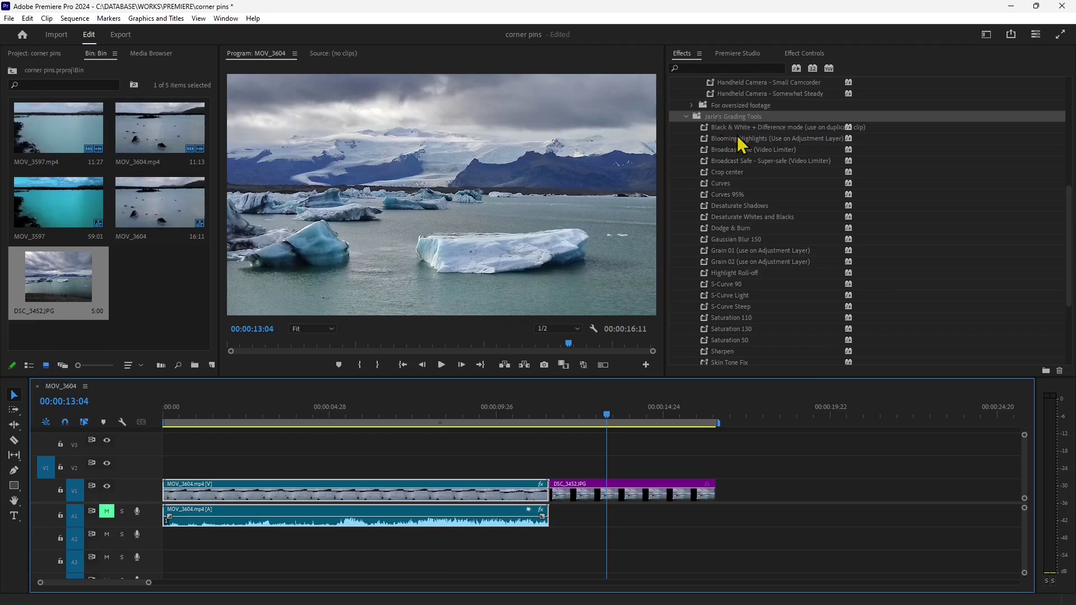
- Preview Jarle's grading presets: Desaturate Shadows, Highlight Roll-off, S-Curve Steep, Saturation 110 and Sharpen
left_click(743, 140)
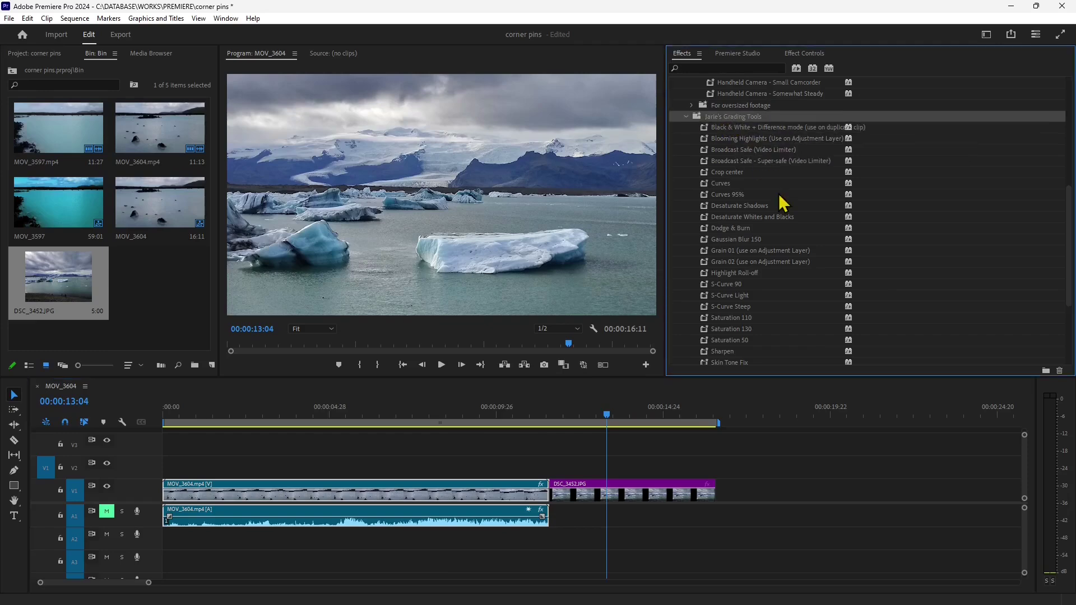
key("Down")
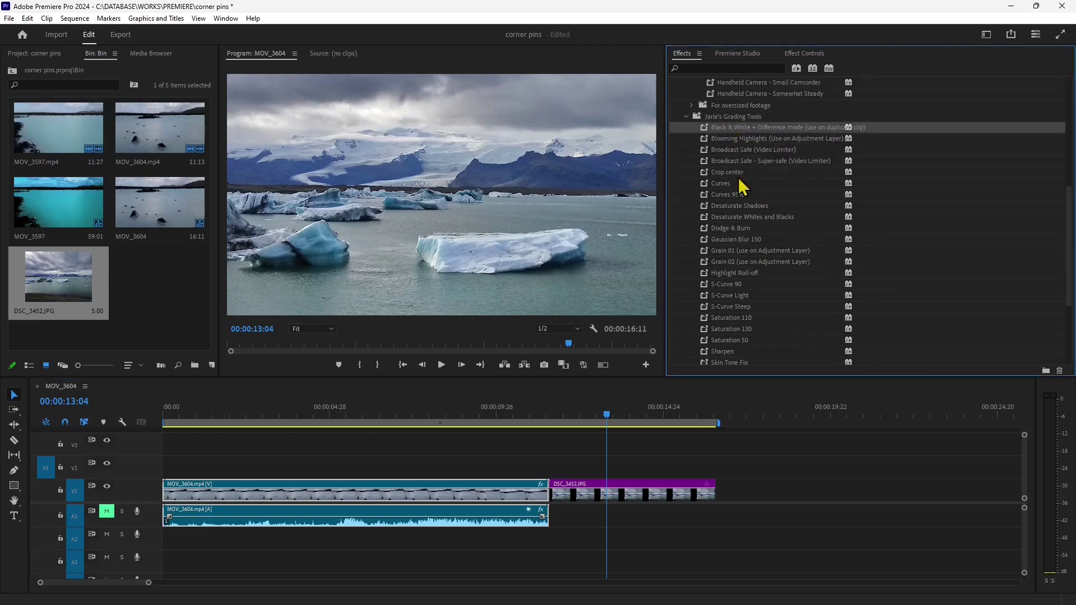
left_click(738, 177)
left_click(735, 207)
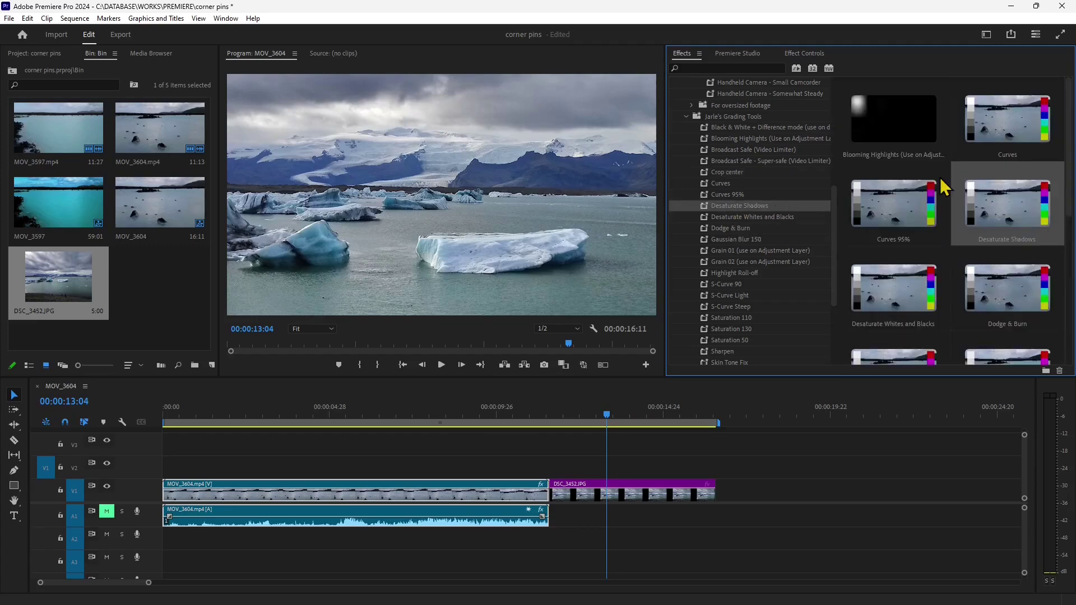
left_click(718, 274)
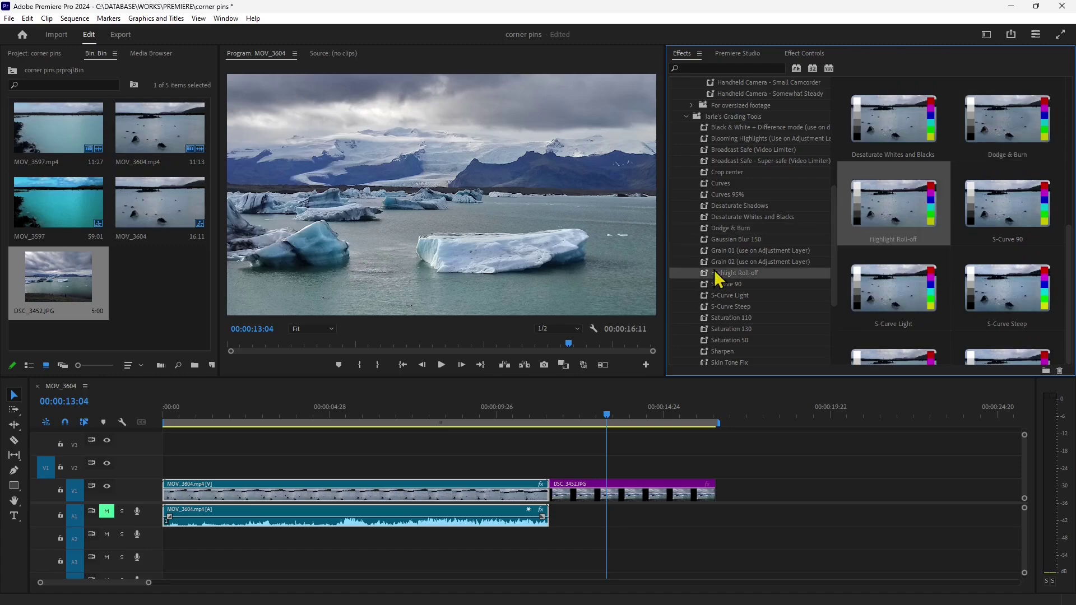
scroll(1004, 271, "down", 3)
left_click(751, 308)
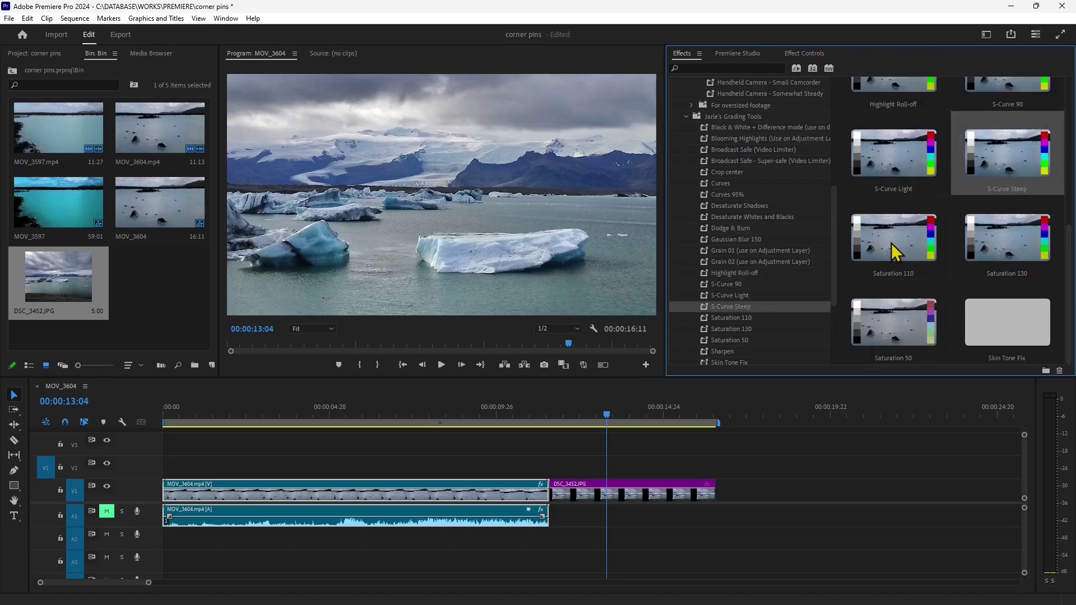
left_click(743, 319)
left_click(744, 350)
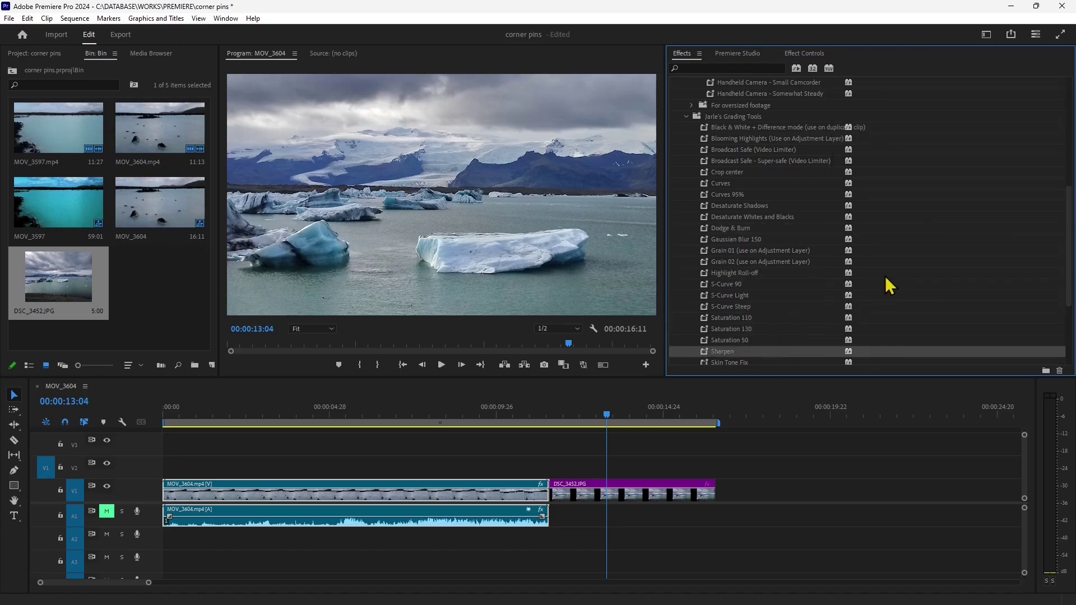
- Preview Skin Tone Fix, try Saturation 50 on DSC_3452.JPG, then apply S-Curve Light
scroll(788, 298, "down", 4)
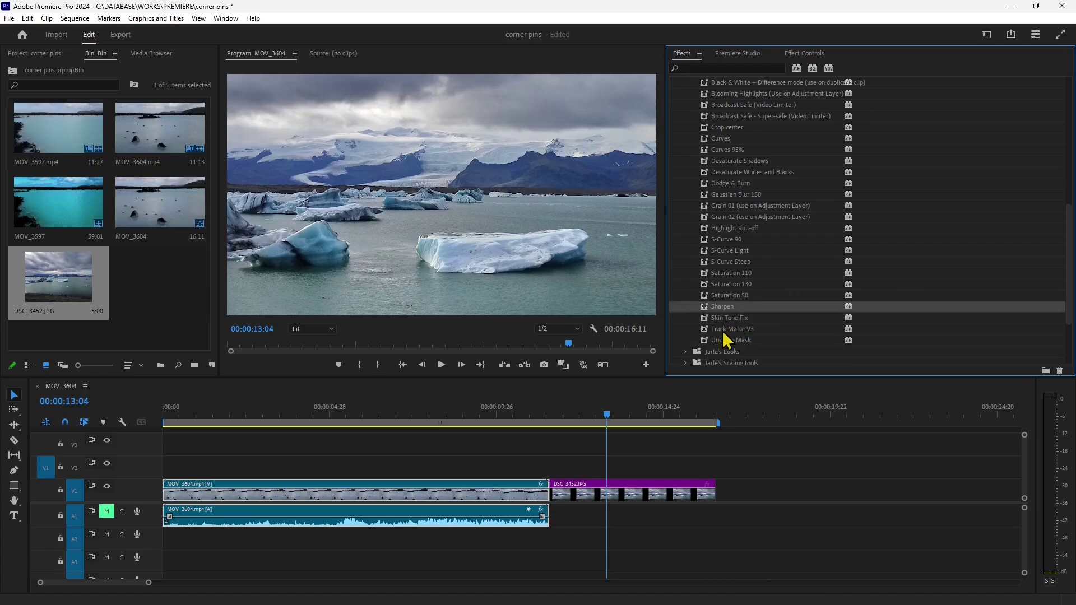
left_click(735, 319)
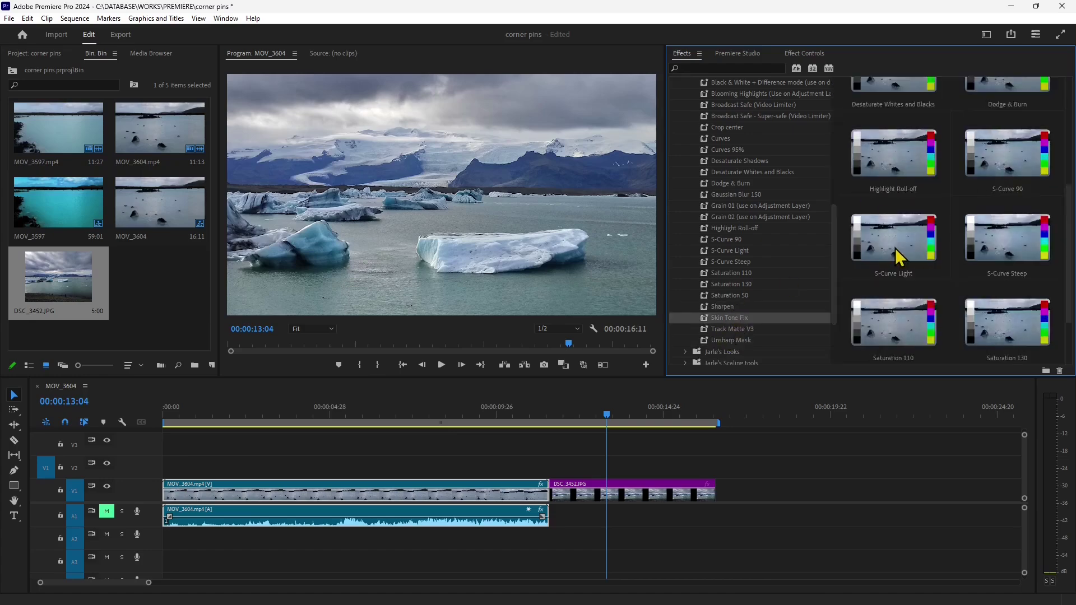
left_click_drag(904, 325, 620, 487)
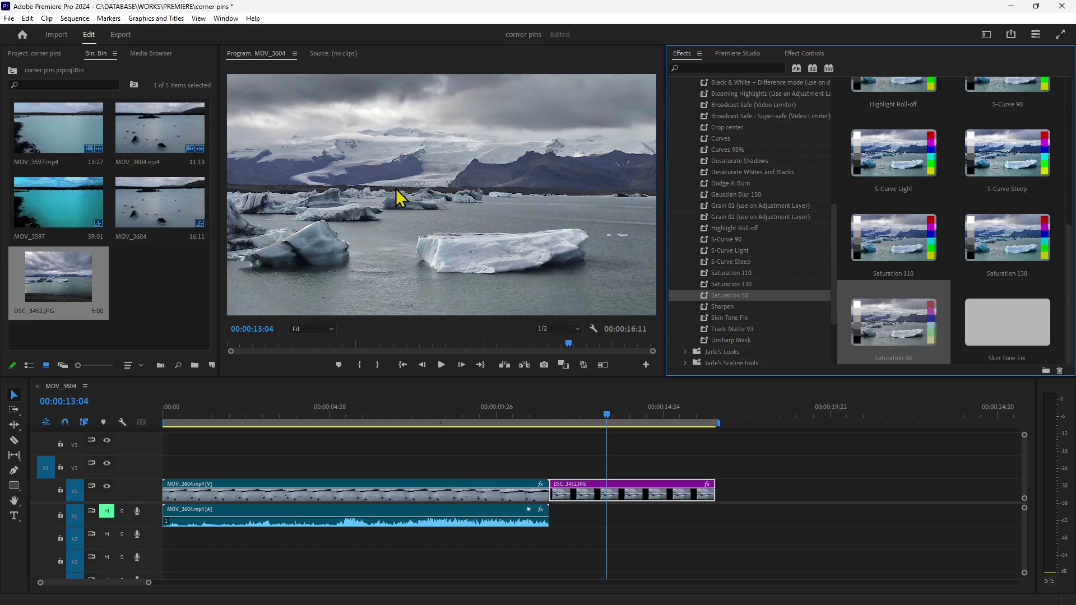
left_click_drag(892, 168, 619, 503)
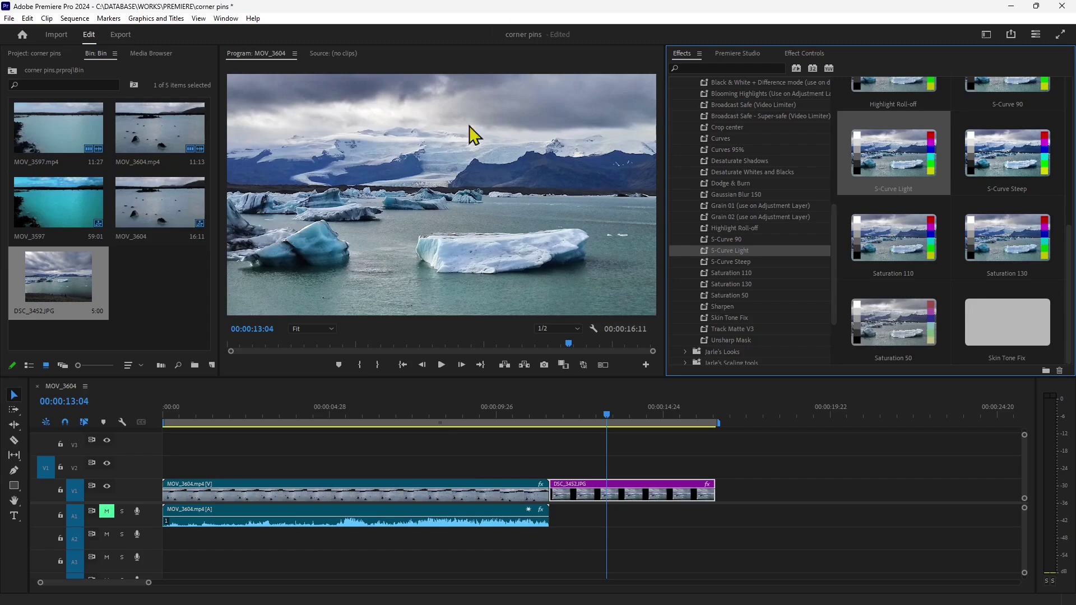
- Expand Jarle's Looks, preview Winter, and drag Teal & Orange (Simple) onto the DSC_3452.JPG still
scroll(733, 303, "down", 4)
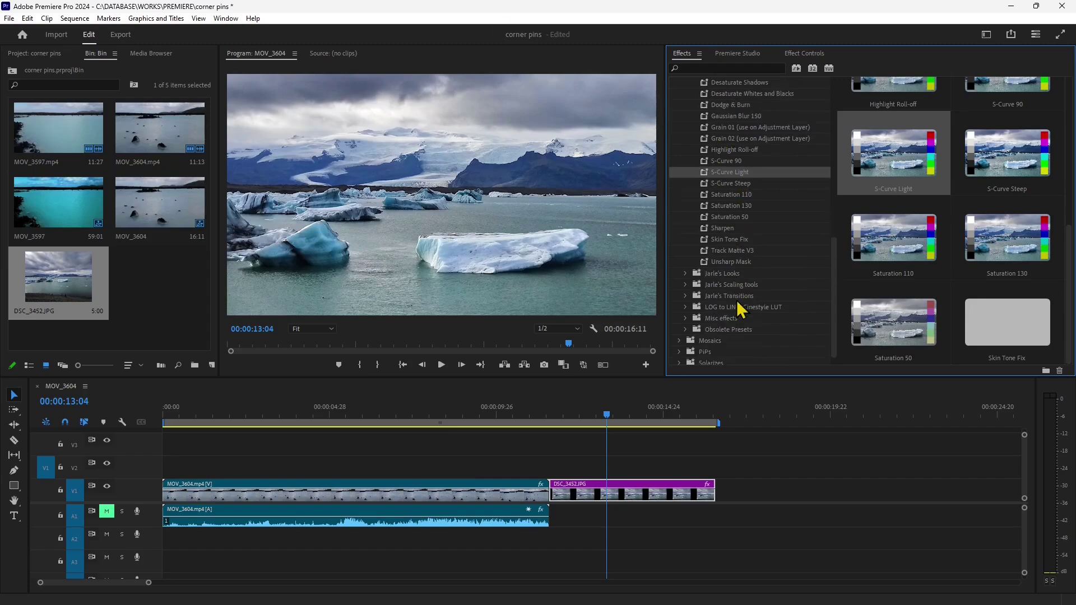
left_click(686, 263)
scroll(878, 195, "up", 5)
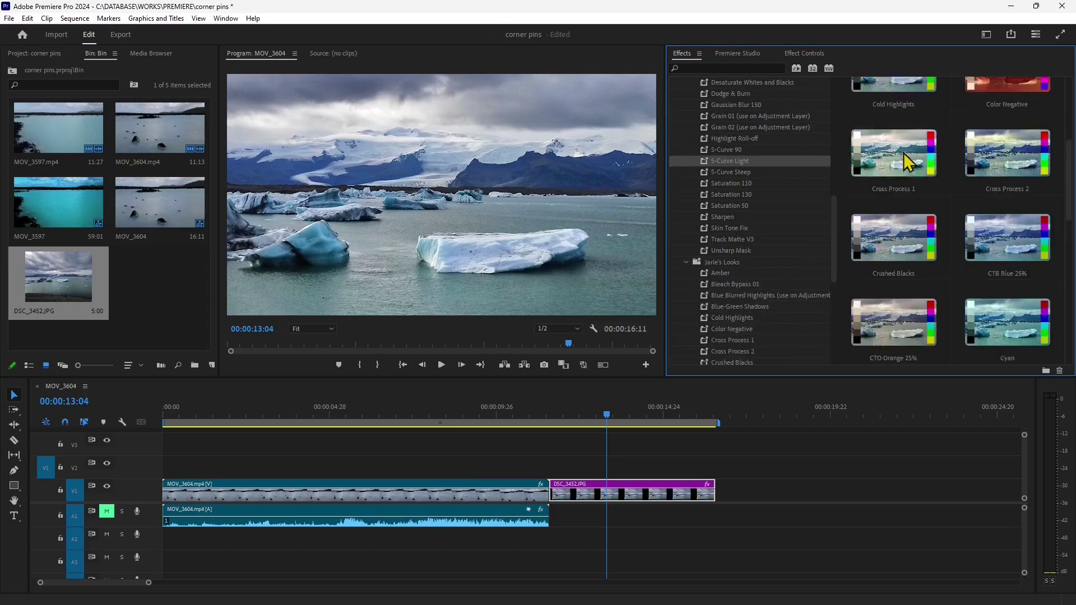
scroll(959, 216, "down", 2)
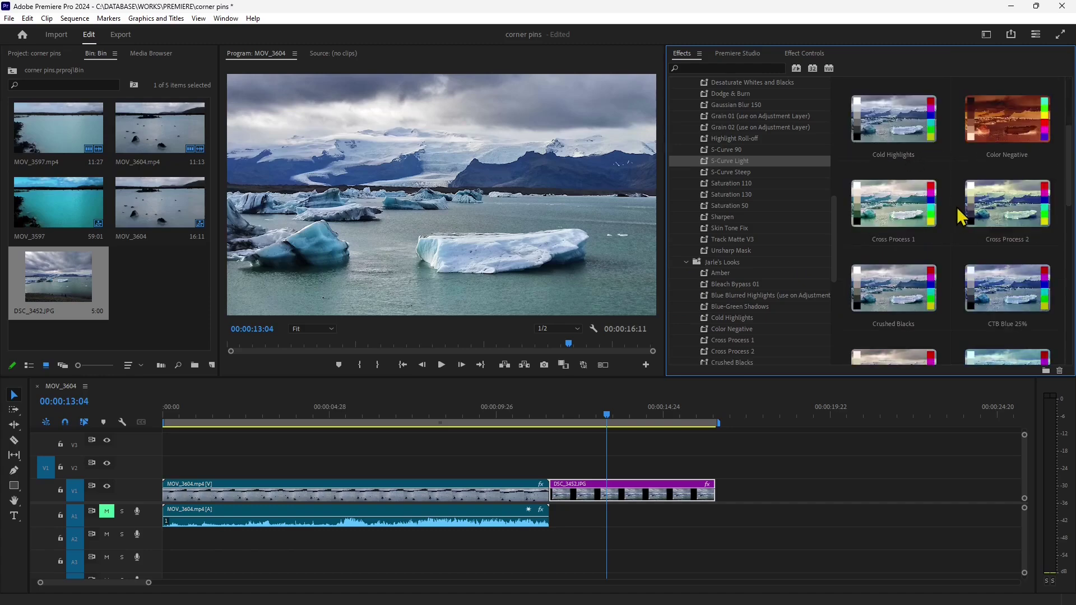
scroll(942, 216, "down", 8)
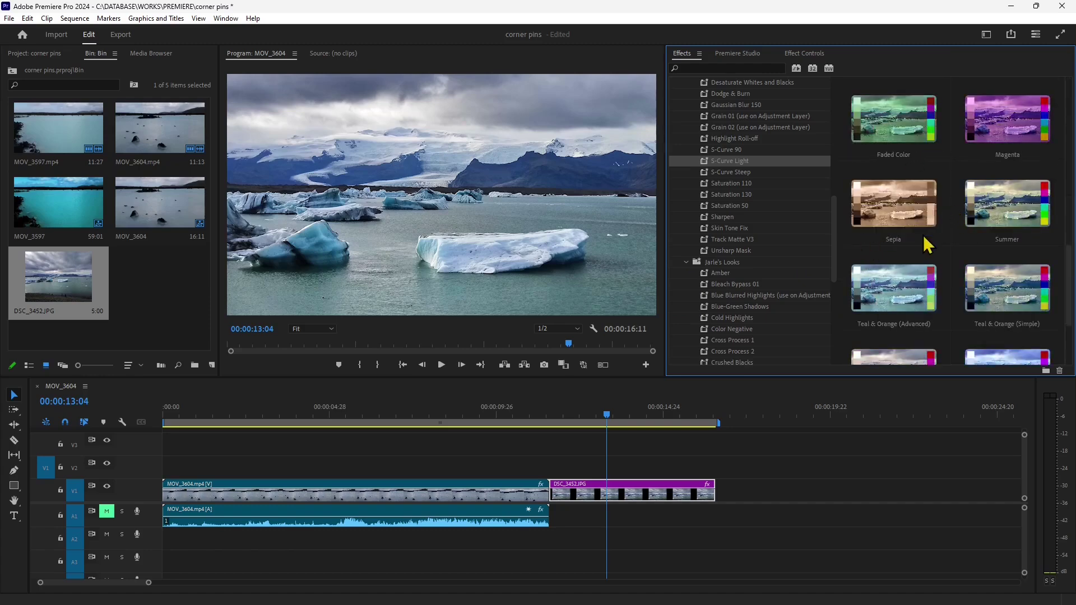
left_click(1021, 248)
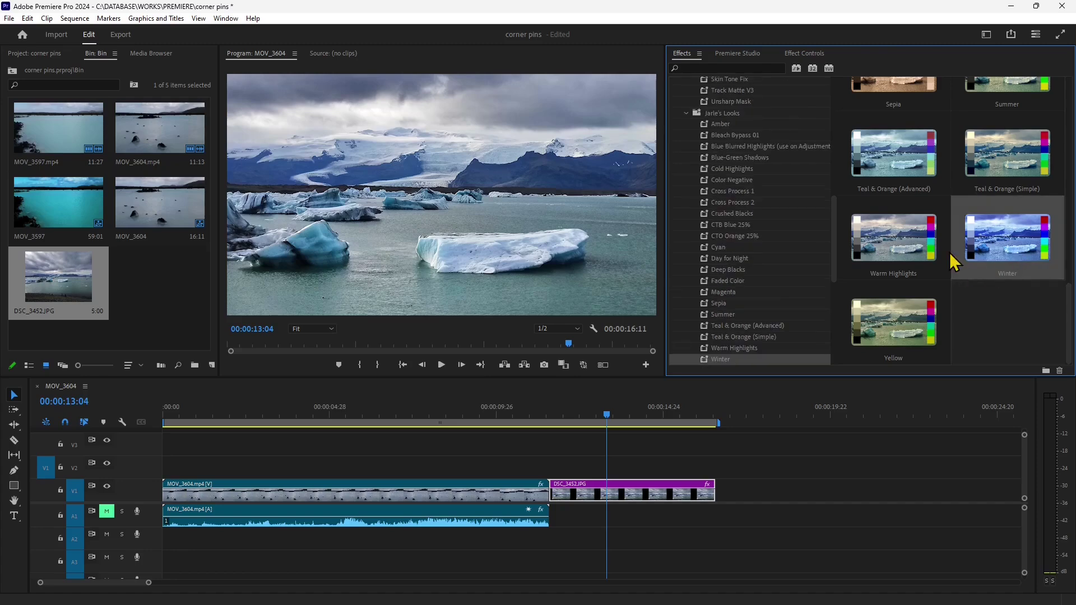
left_click(1038, 160)
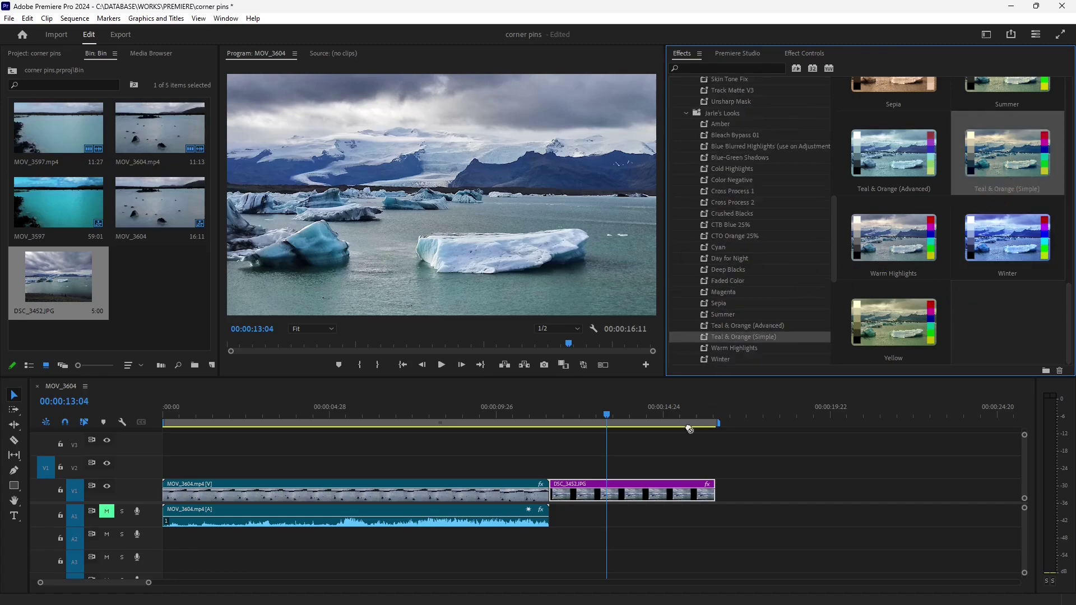
left_click_drag(689, 429, 652, 489)
- Drag Jarle's Matte Transition preset onto the DSC_3452.JPG still
scroll(890, 196, "down", 5)
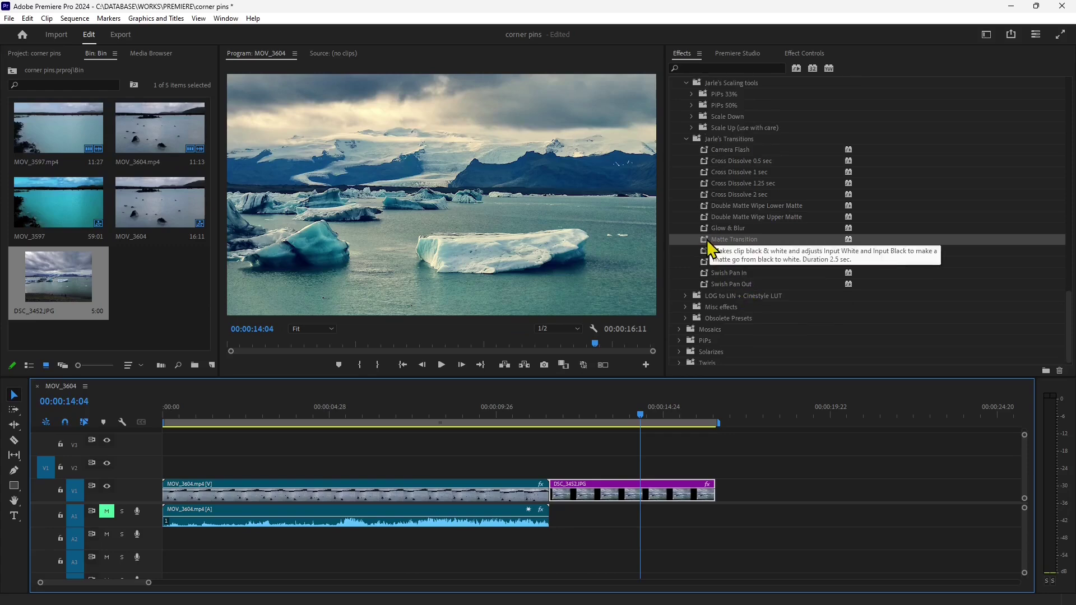
left_click_drag(695, 244, 683, 281)
left_click_drag(604, 433, 560, 497)
left_click_drag(550, 415, 618, 413)
- Select the MOV_3604.mp4 clip and scrub it from its start to 05:13
left_click(709, 274)
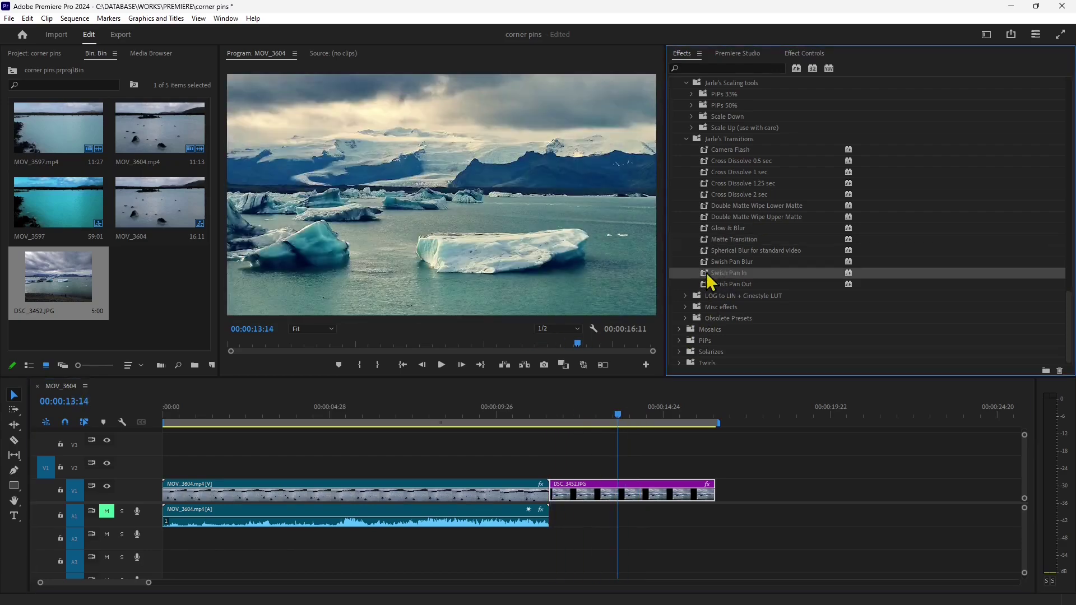
left_click(180, 508)
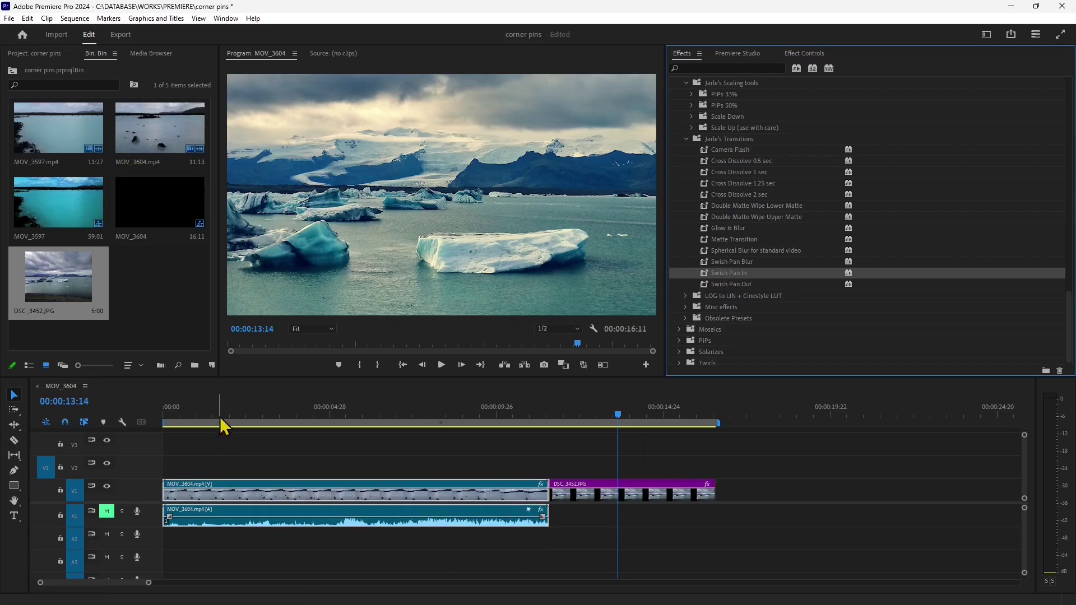
left_click_drag(165, 415, 346, 409)
scroll(824, 300, "down", 1)
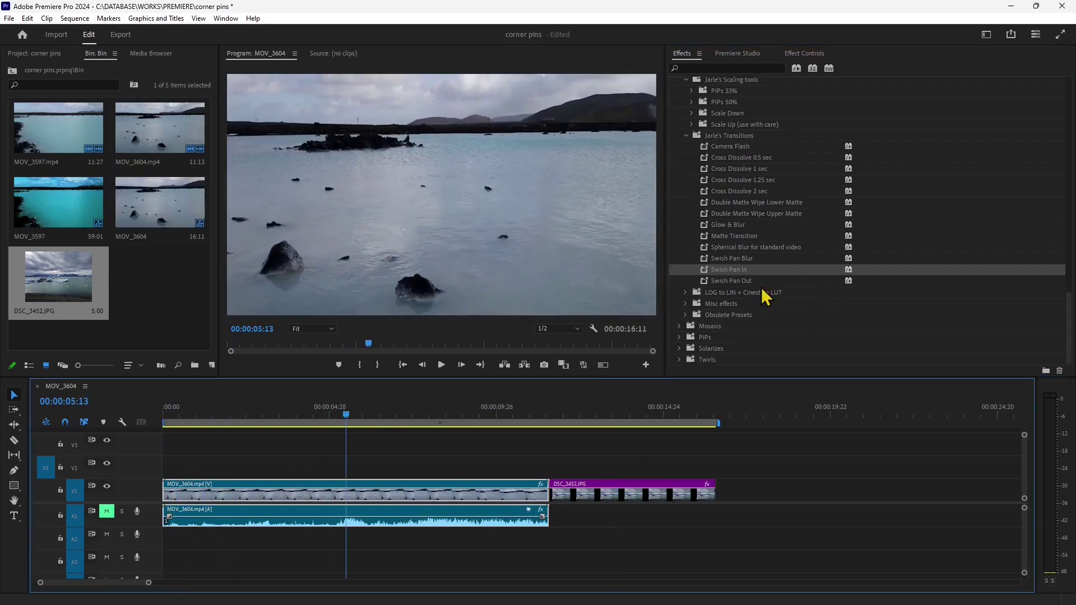
- Select the LOG to LIN + Cinestyle LUT folder and move the playhead to 13:16 on the graded still
left_click(722, 294)
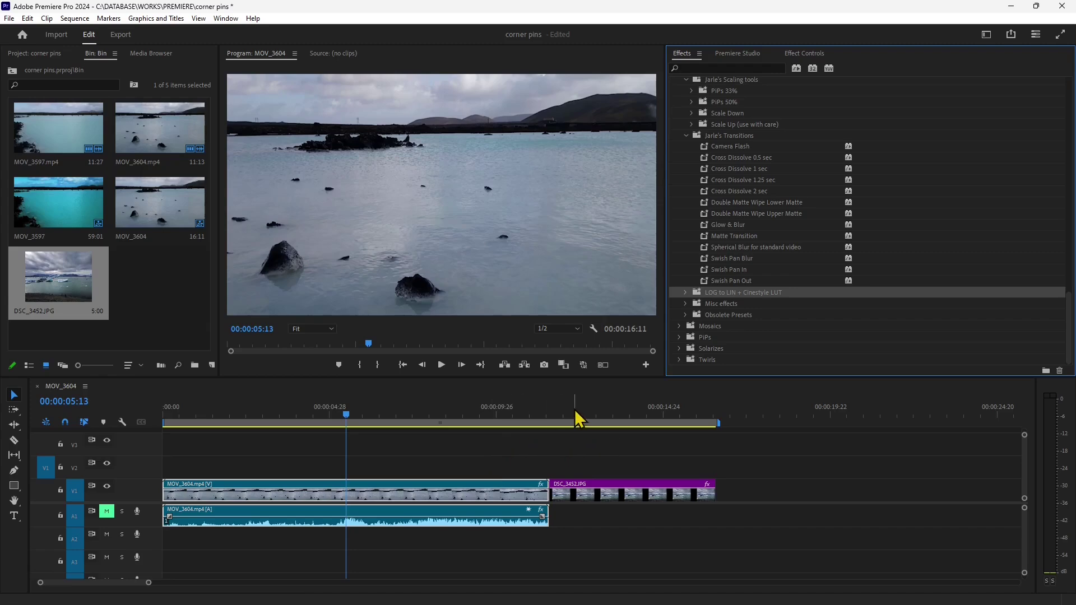
left_click(596, 414)
left_click_drag(599, 411, 621, 413)
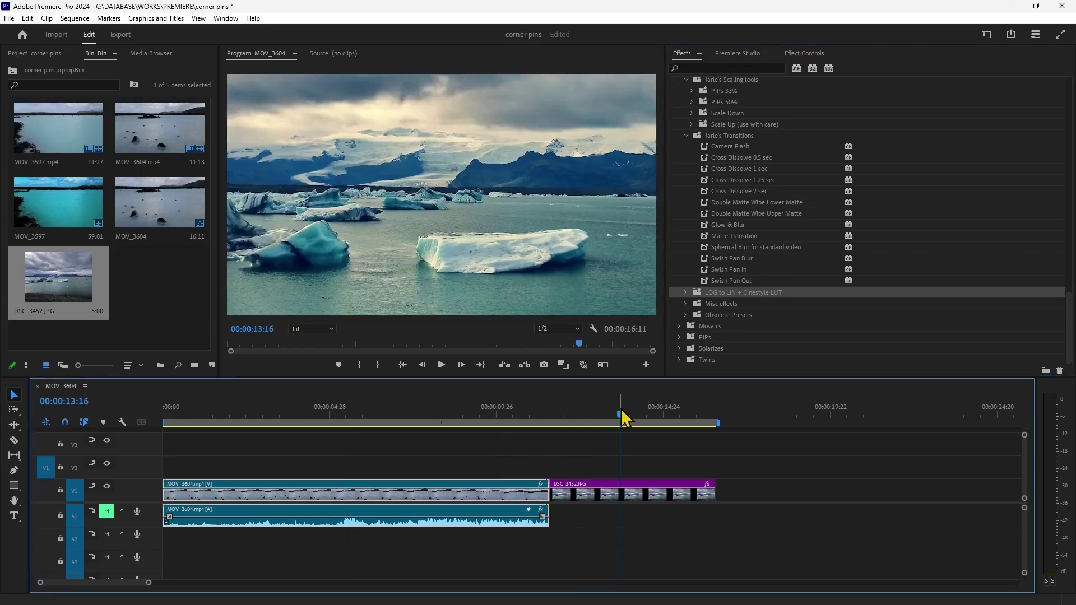